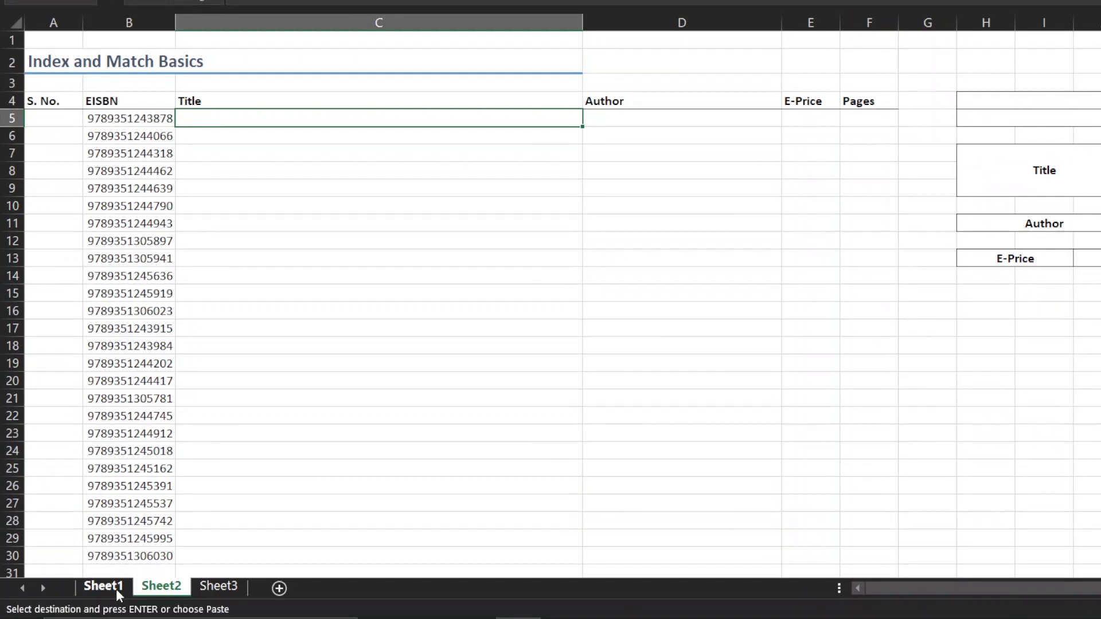
Review the book list on Sheet1, covering its header row and the records from serial number to pages
left_click(116, 589)
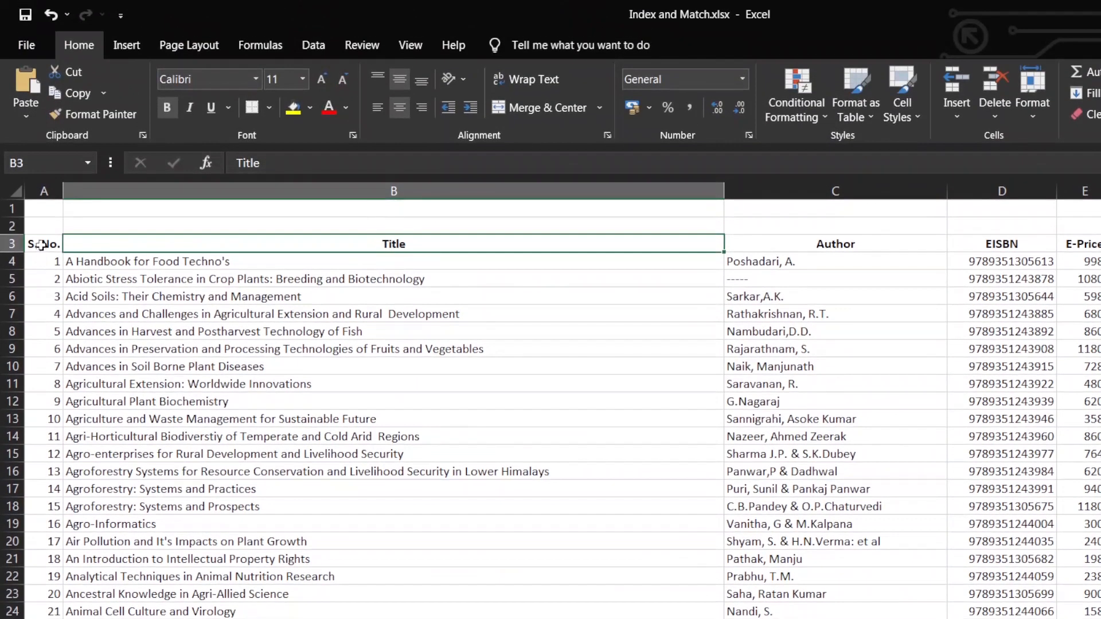
left_click_drag(32, 239, 1100, 523)
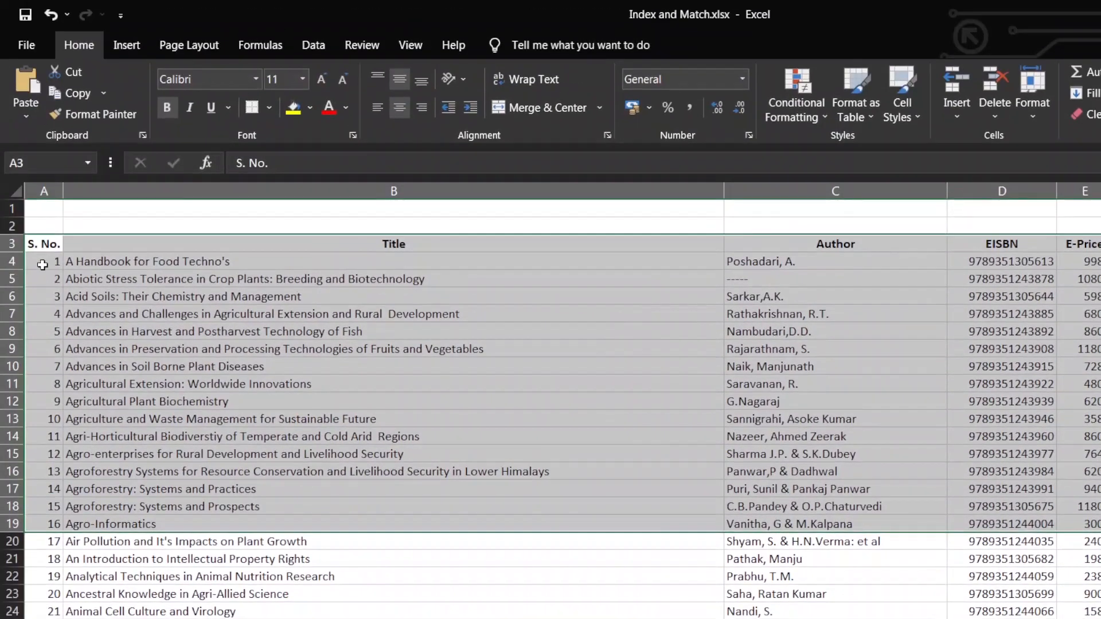
left_click(109, 346)
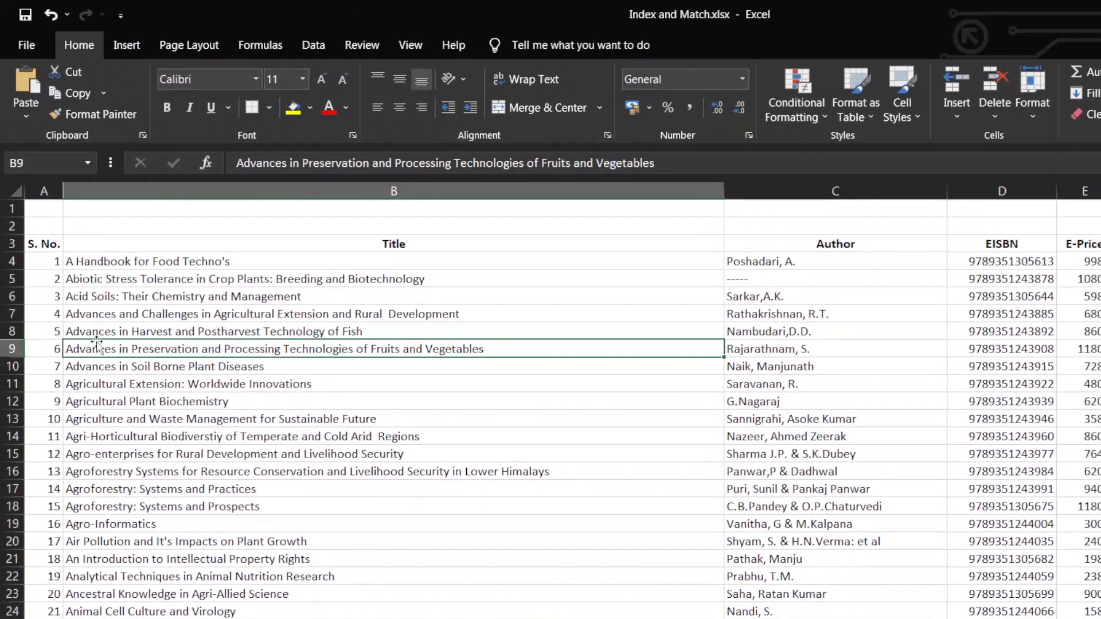
left_click_drag(50, 331, 868, 442)
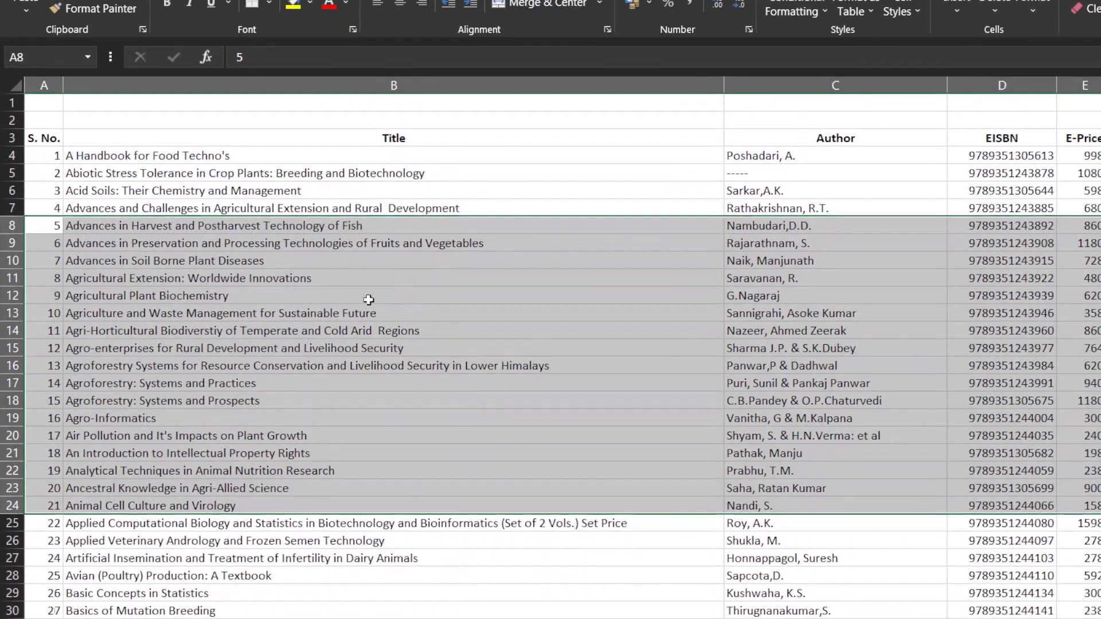
left_click(535, 325)
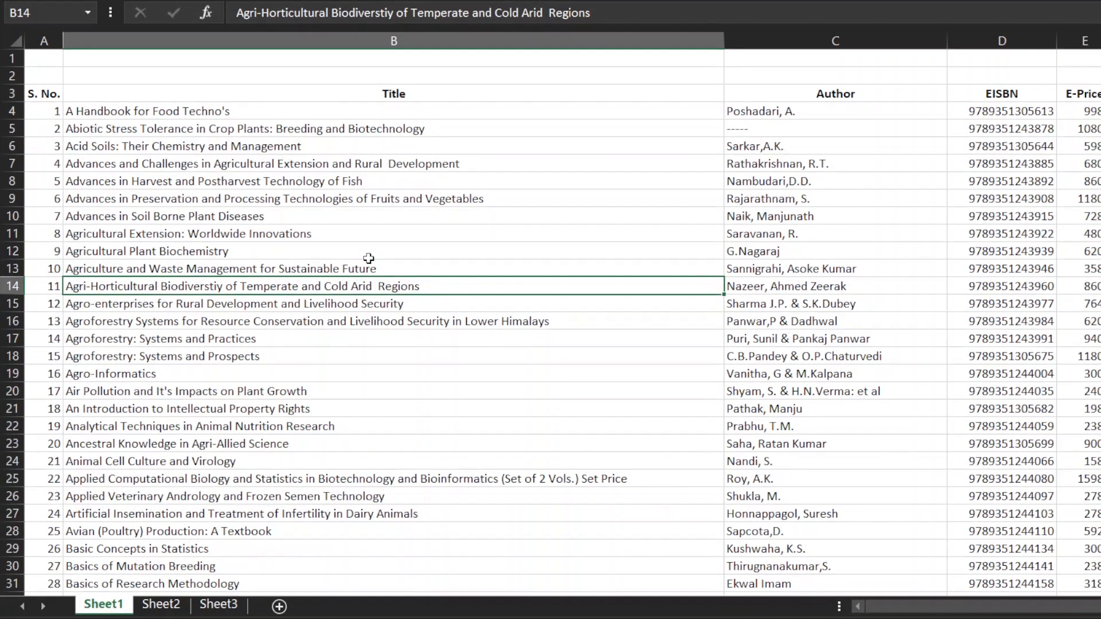
key("ctrl+c")
Start an INDEX formula in the first Title cell, C5, on Sheet2
left_click(179, 604)
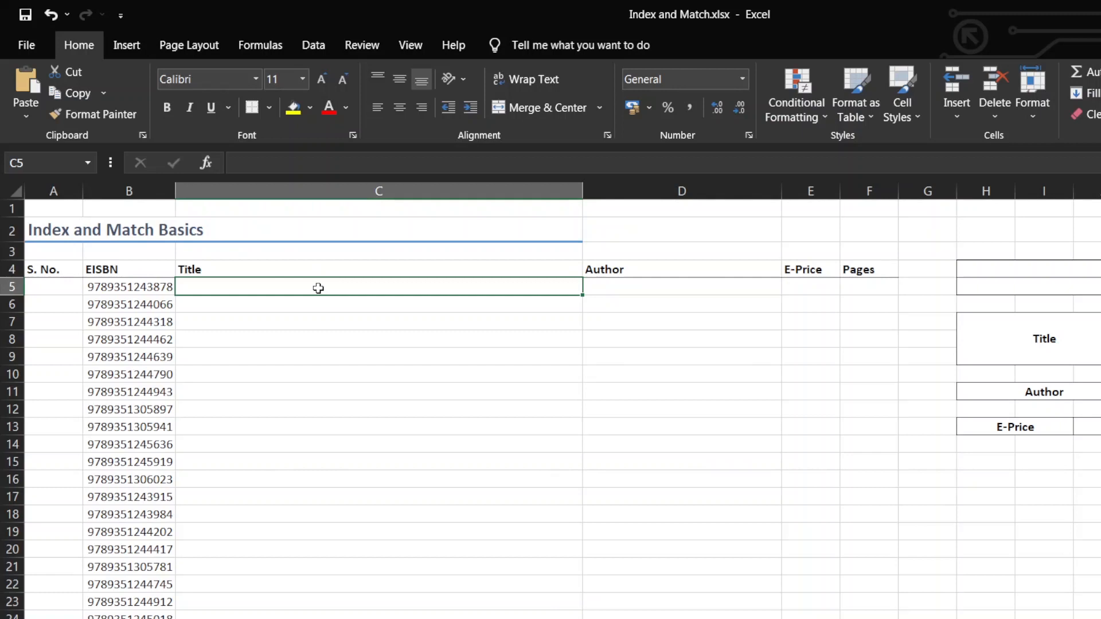
type("=")
type("inse")
key("BackSpace")
key("BackSpace")
type("d")
key("Tab")
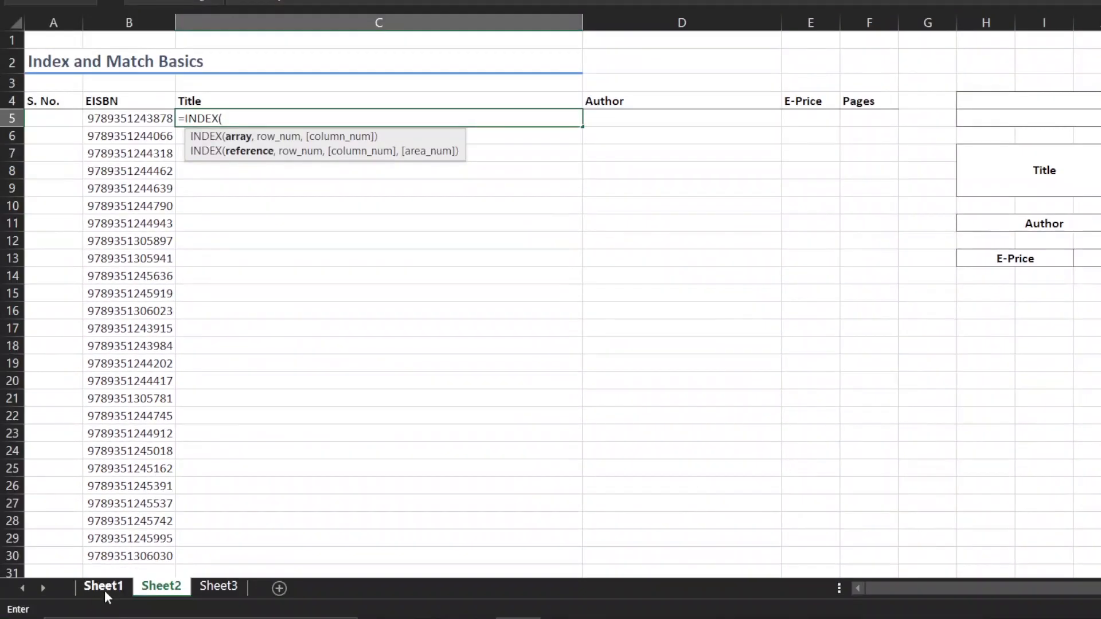
Set the INDEX array to the Sheet1 book data A4:F207 as the absolute reference $A$4:$F$207
left_click(104, 586)
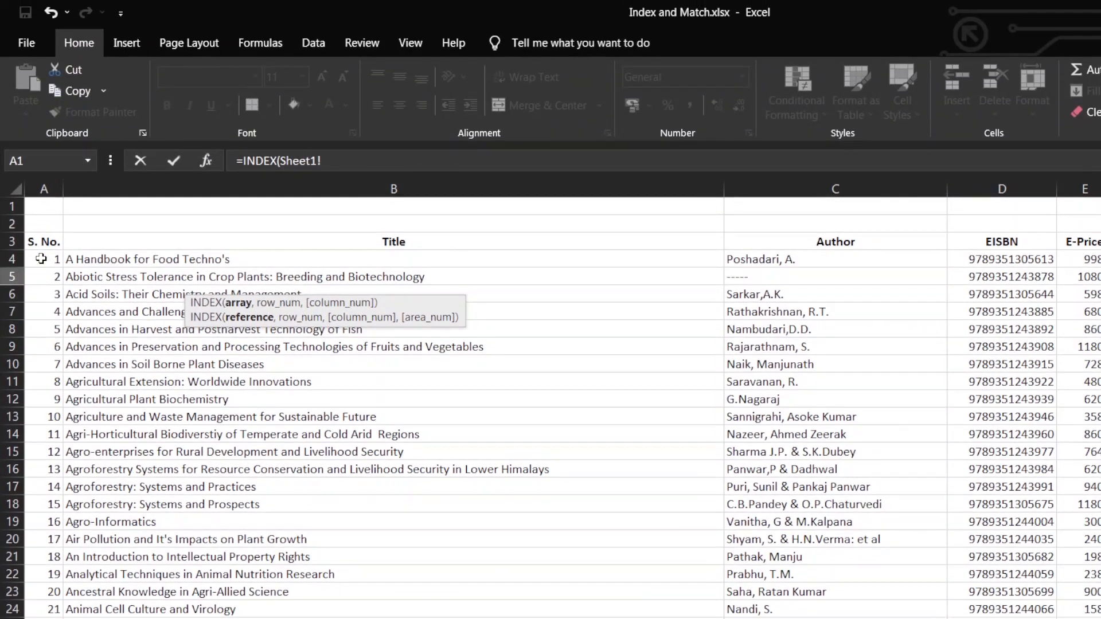
left_click_drag(41, 260, 1098, 270)
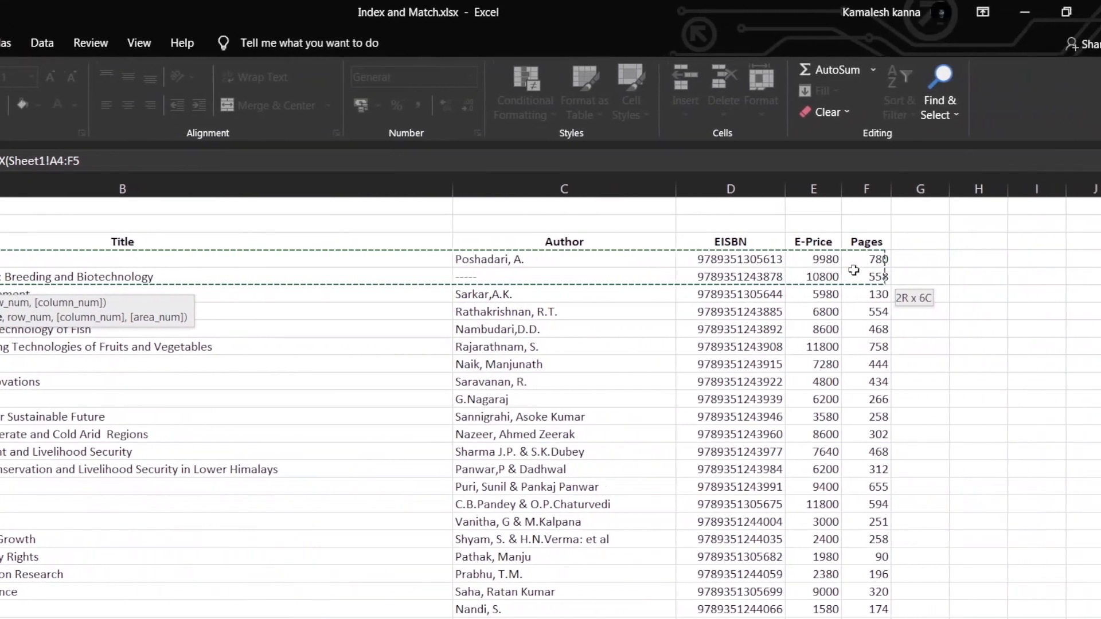
left_click_drag(854, 270, 872, 261)
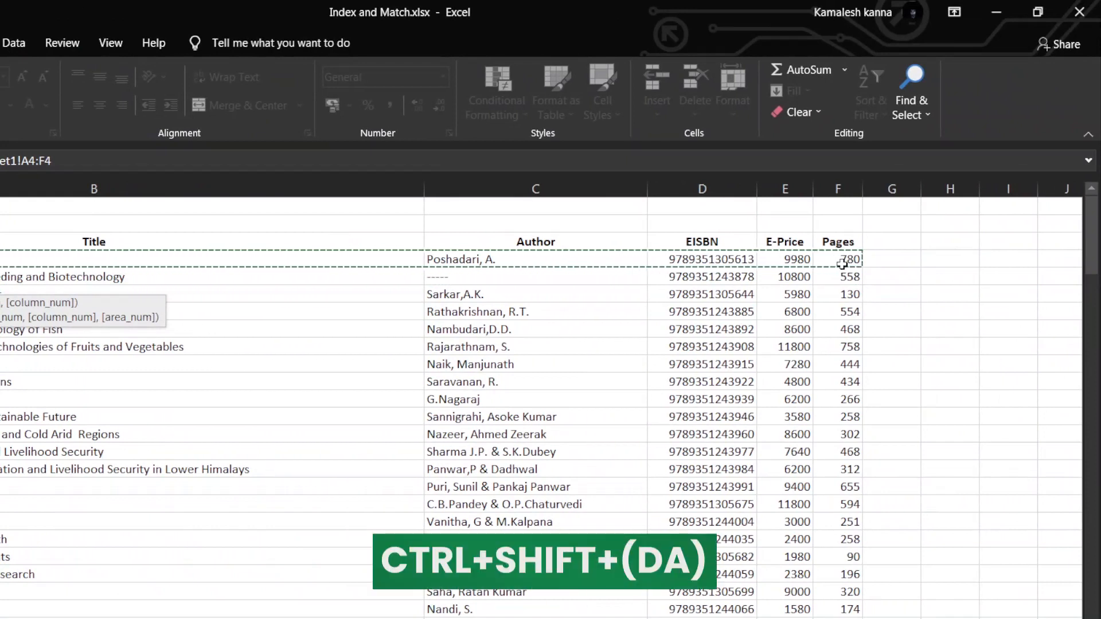
key("ctrl+shift+Down")
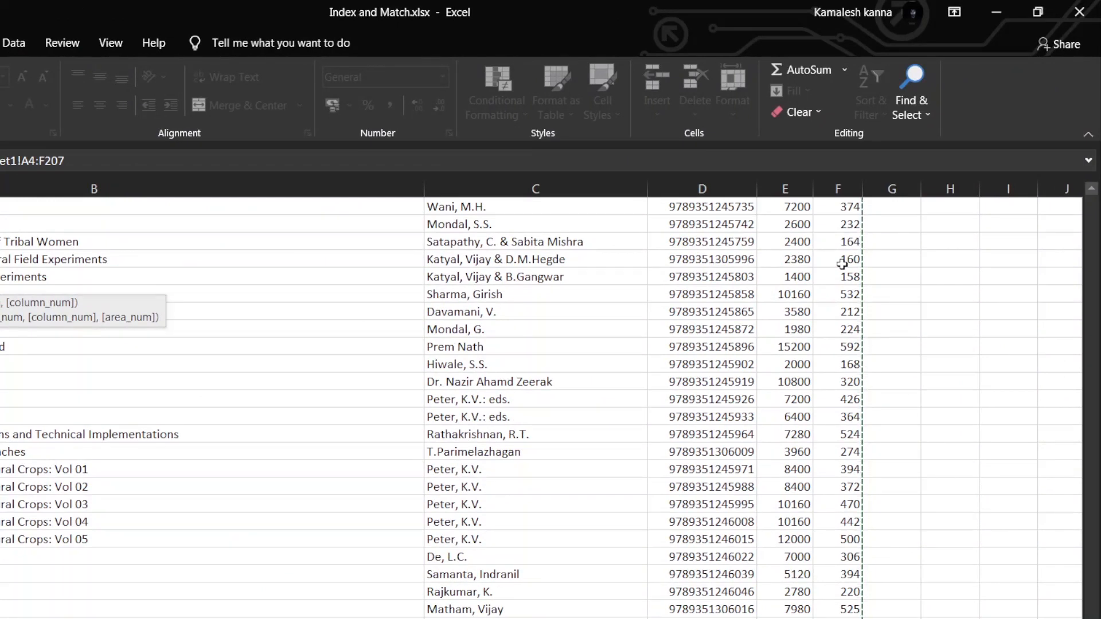
key("F4")
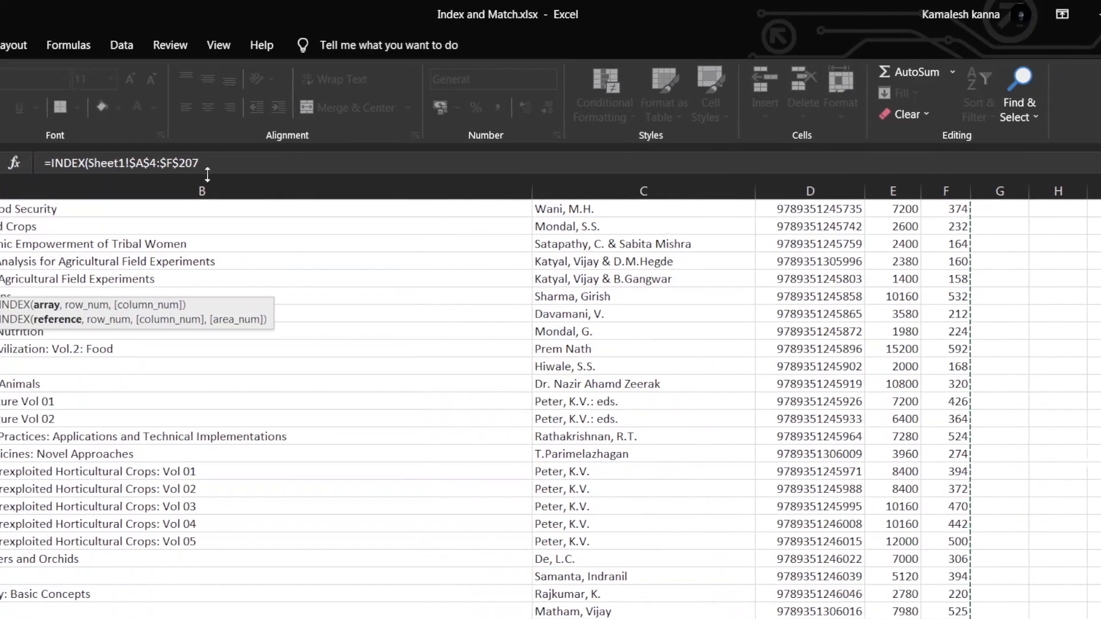
left_click(363, 164)
type(",")
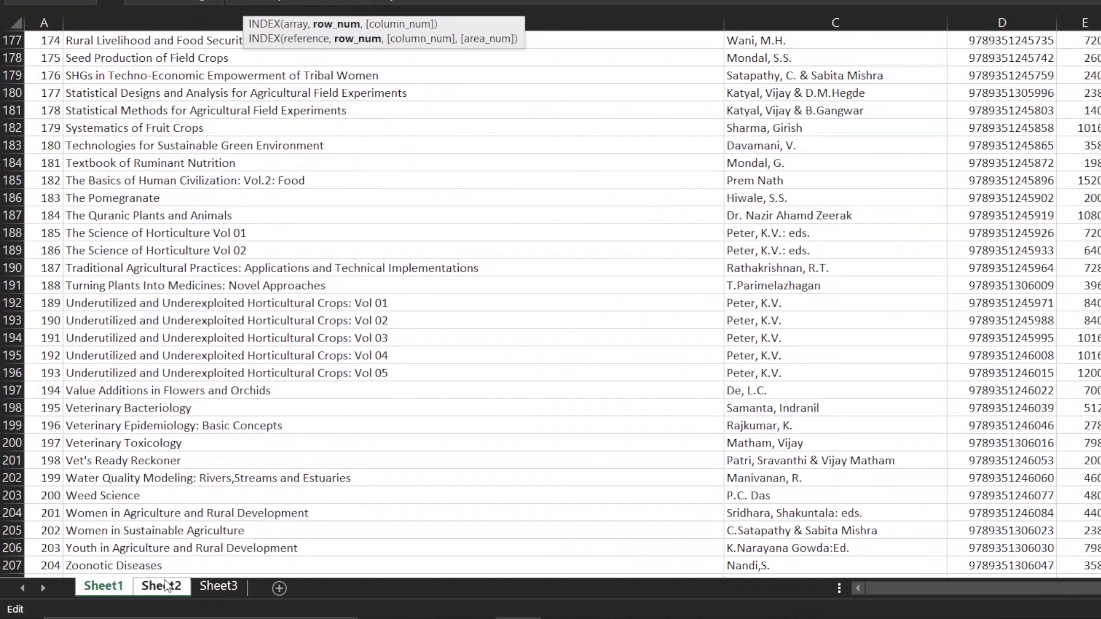
Nest a MATCH function as the row number argument of the INDEX formula in C5 on Sheet2
left_click(165, 585)
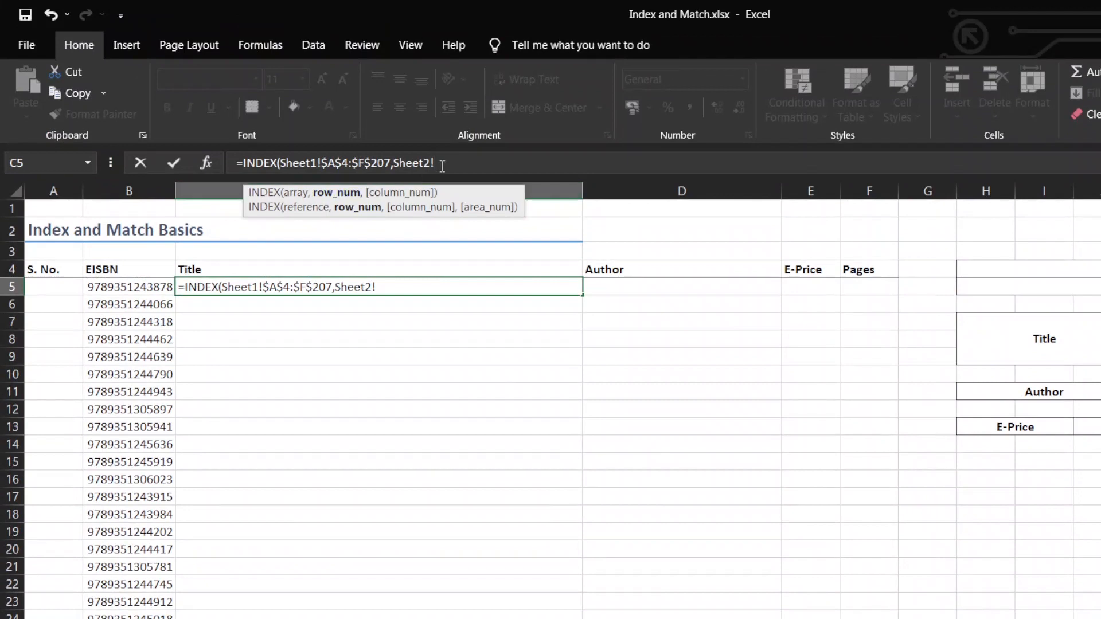
key("BackSpace")
key("BackSpace")
key("BackSpace")
key("BackSpace")
key("BackSpace")
key("BackSpace")
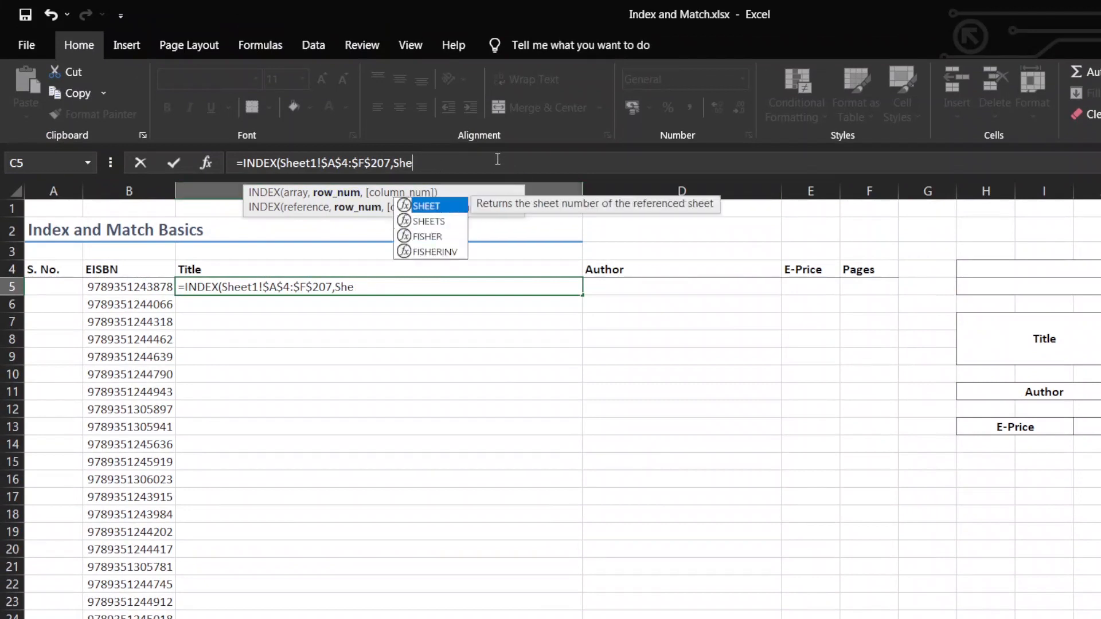
type("match")
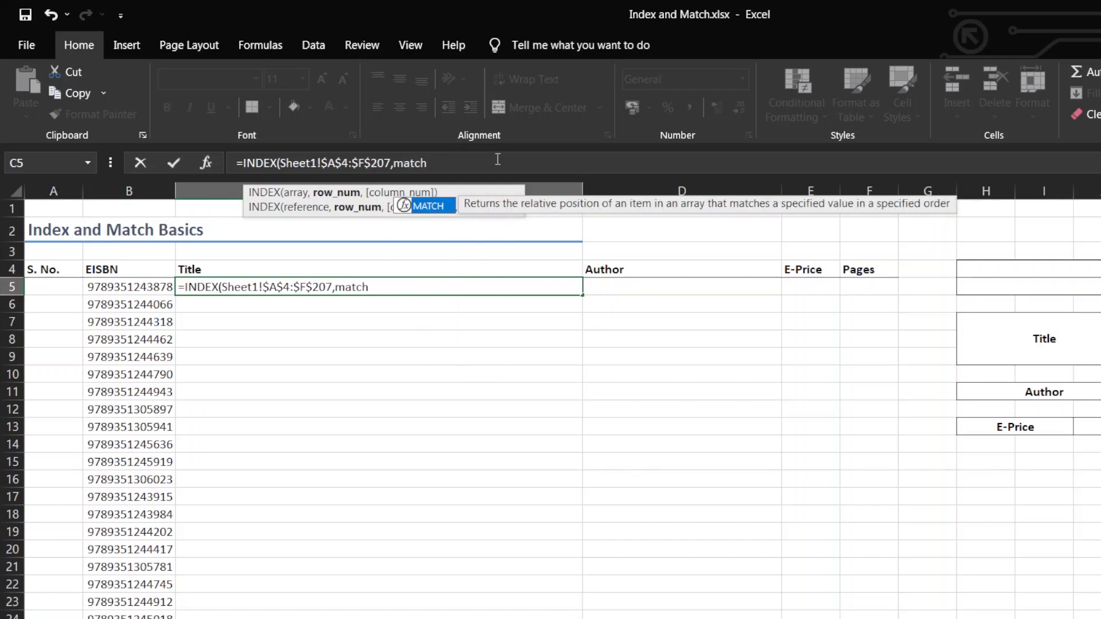
key("Tab")
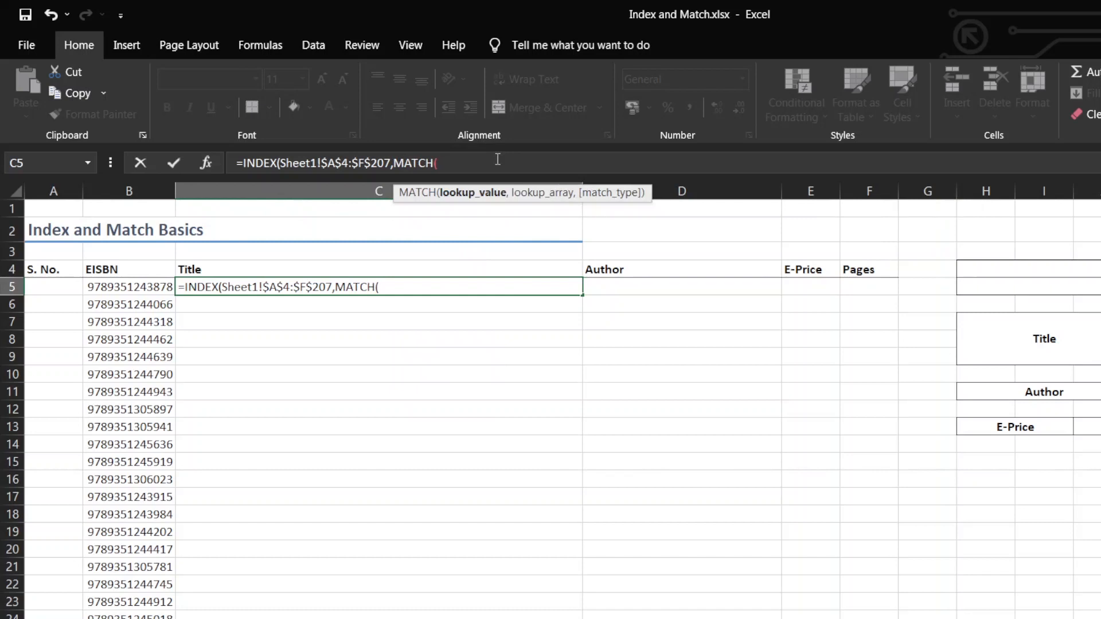
Use the EISBN in Sheet2 cell B5 as the row MATCH lookup value, locking only the column as $B5
left_click(113, 290)
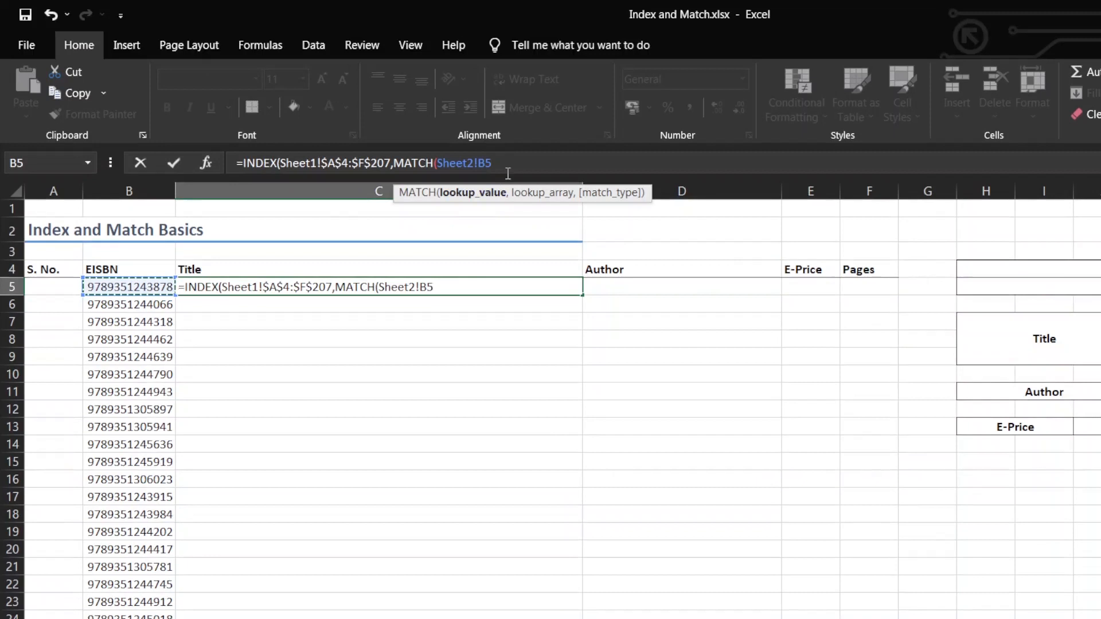
key("F4")
key("F4")
key("F4")
type(",")
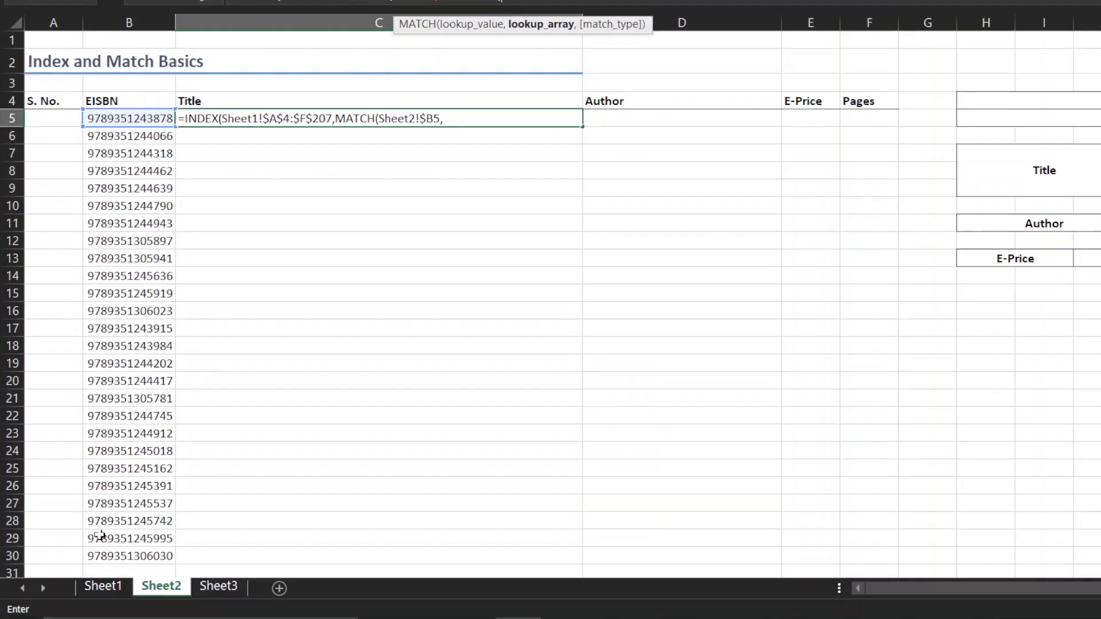
Complete the row MATCH with the absolute EISBN range Sheet1!$D$4:$D$207 as lookup array and match type 0
left_click(111, 588)
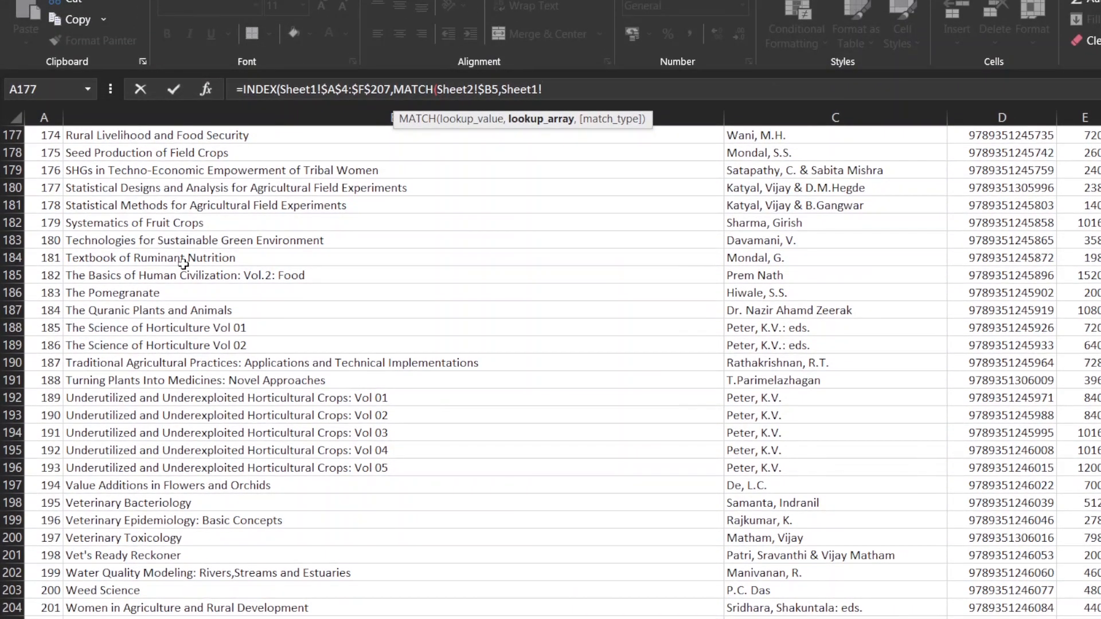
scroll(183, 266, "up", 20)
scroll(174, 268, "up", 20)
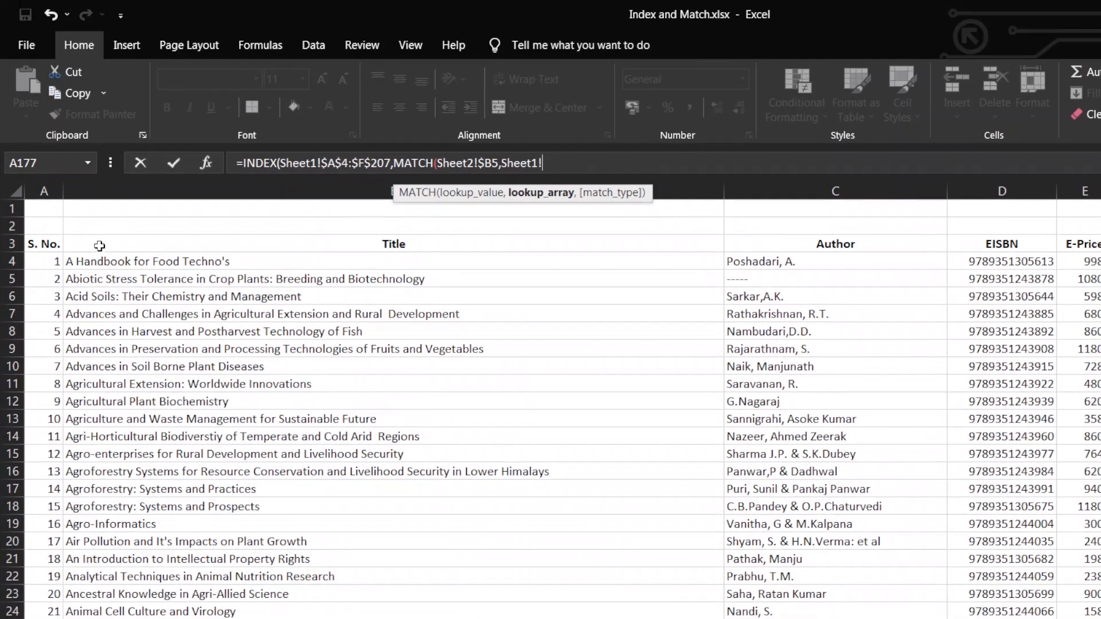
left_click(36, 263)
left_click(842, 261)
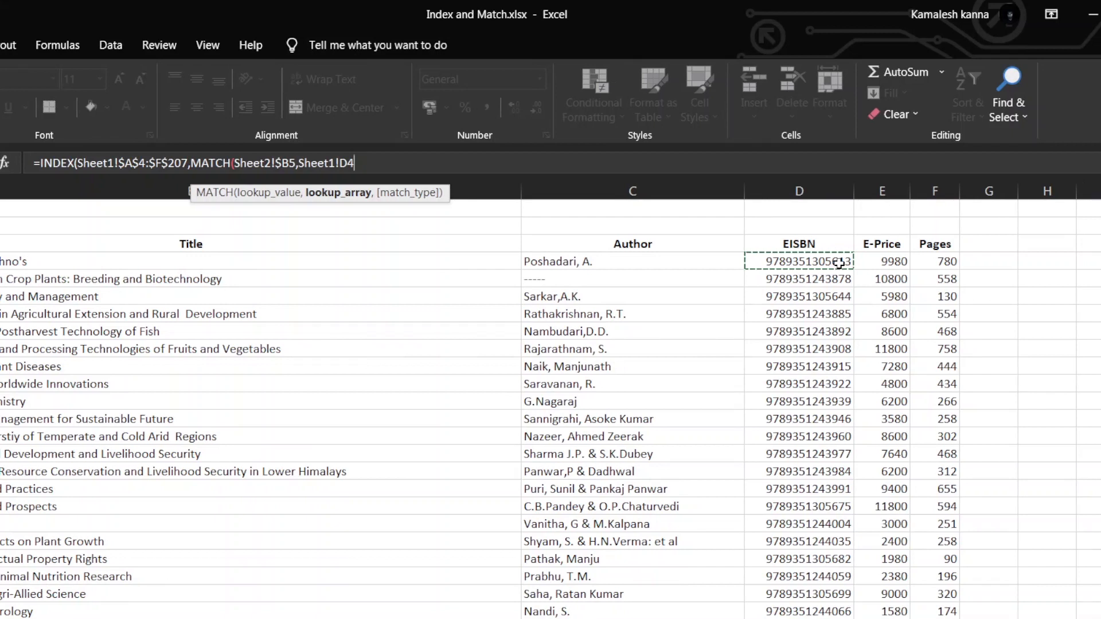
key("ctrl+shift+Down")
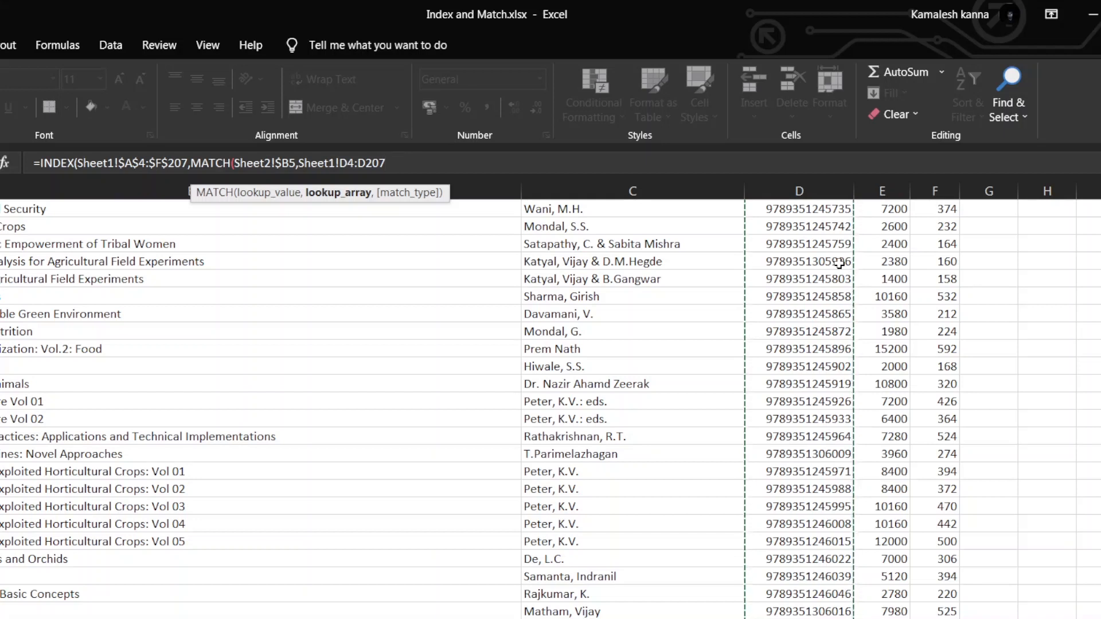
key("F4")
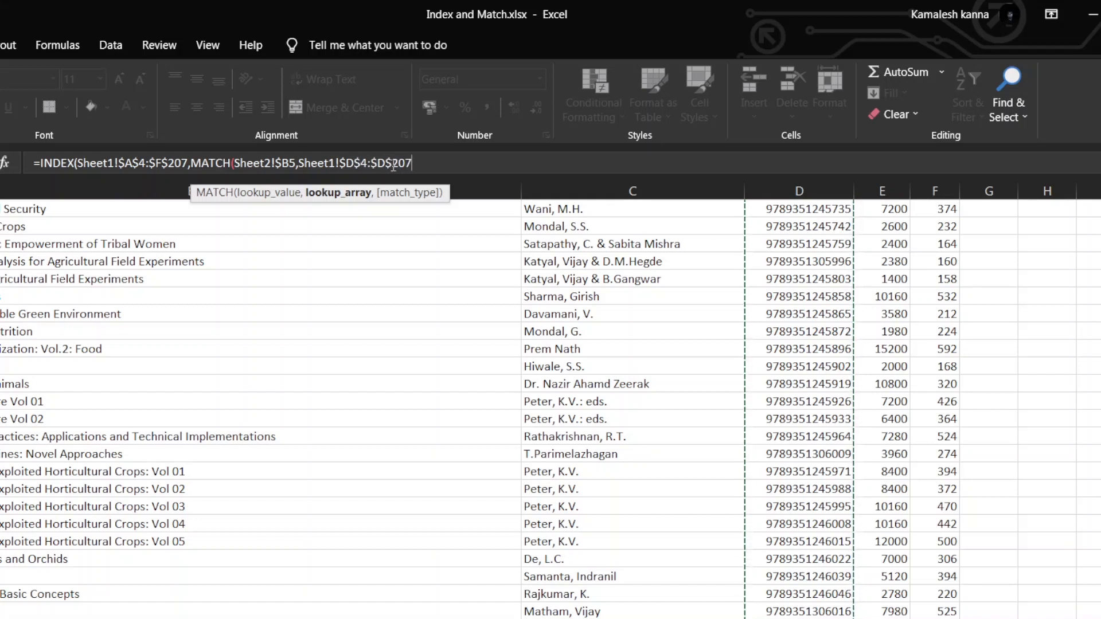
type(",")
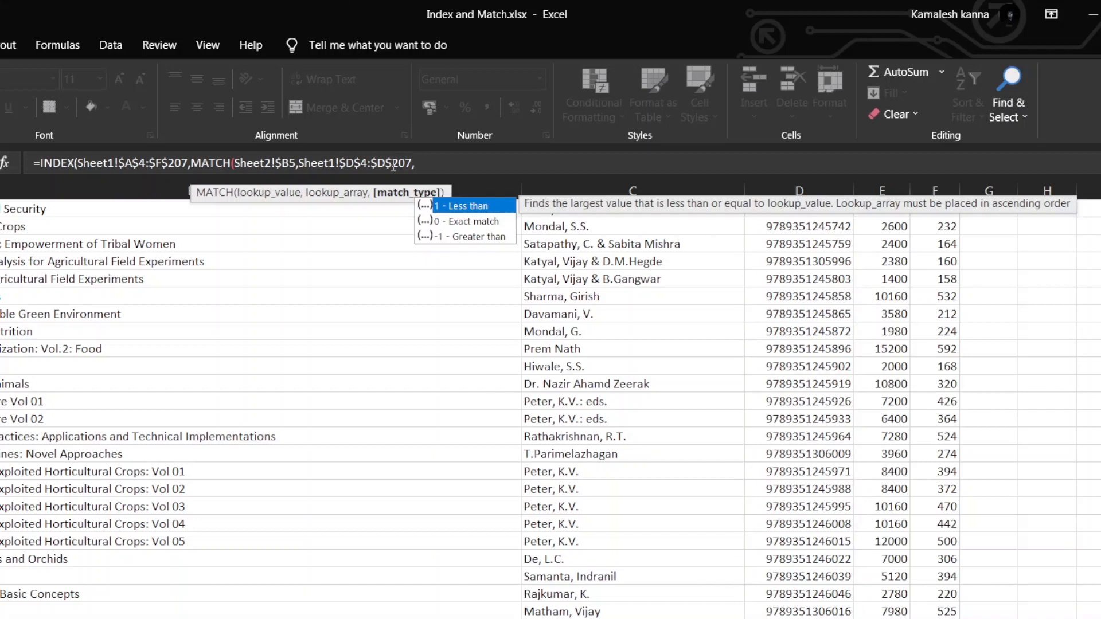
type("0),")
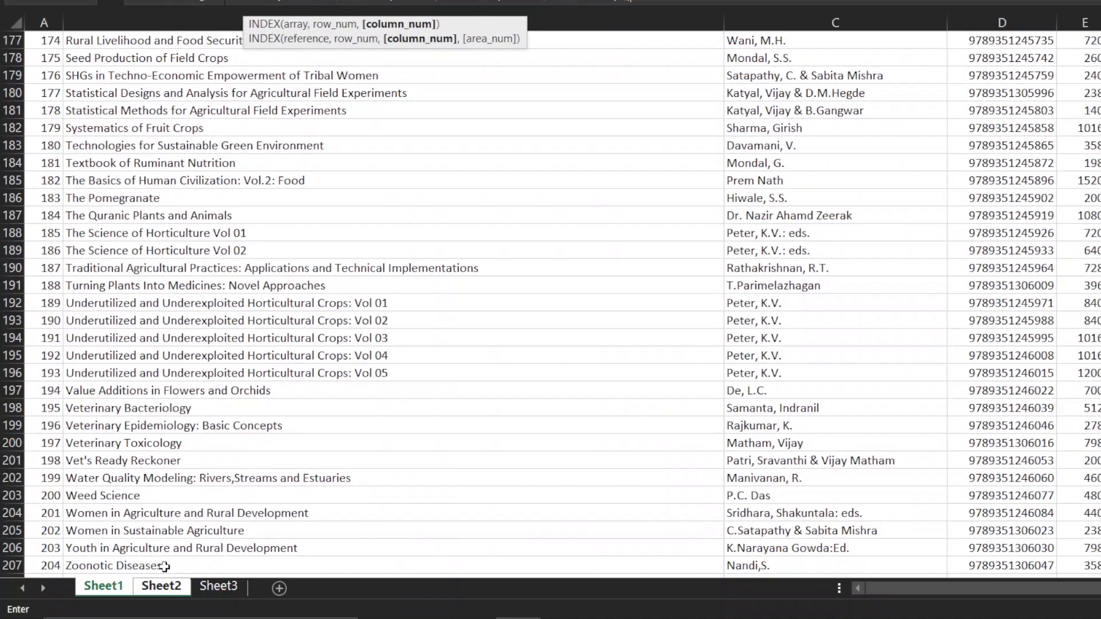
Nest a second MATCH function as the column number argument of the INDEX formula
left_click(159, 591)
key("BackSpace")
key("BackSpace")
key("BackSpace")
key("BackSpace")
key("BackSpace")
key("BackSpace")
key("BackSpace")
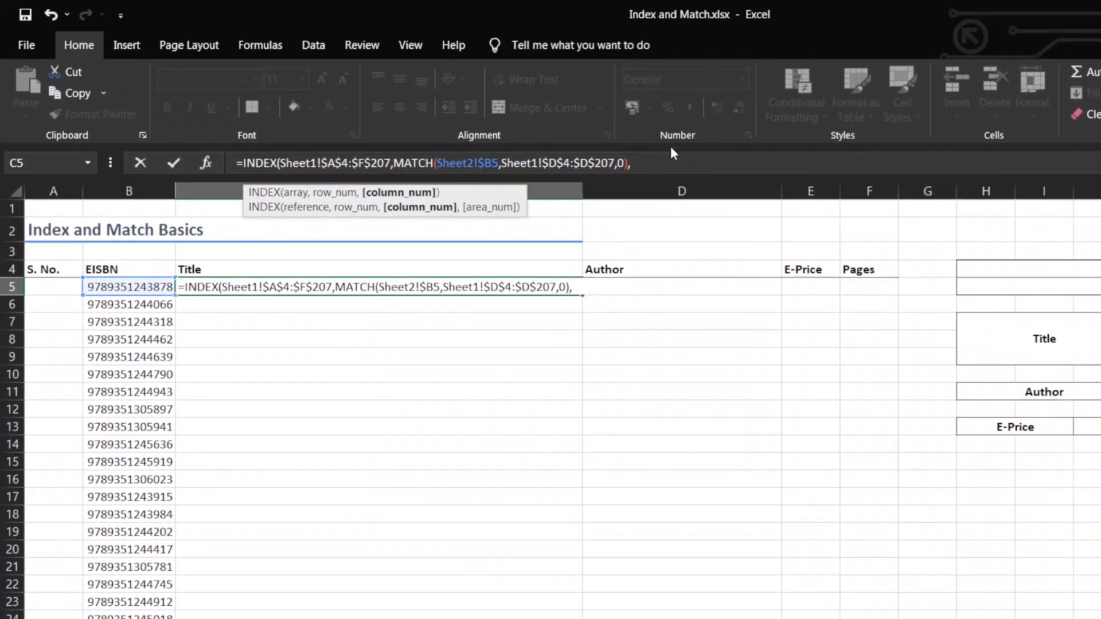
type("match")
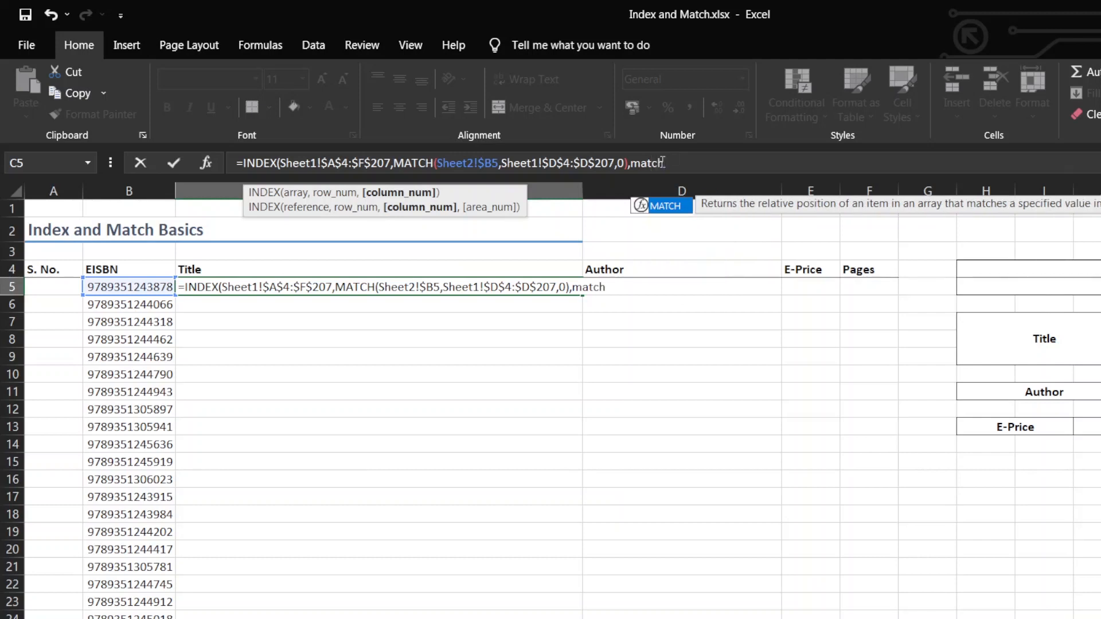
key("Tab")
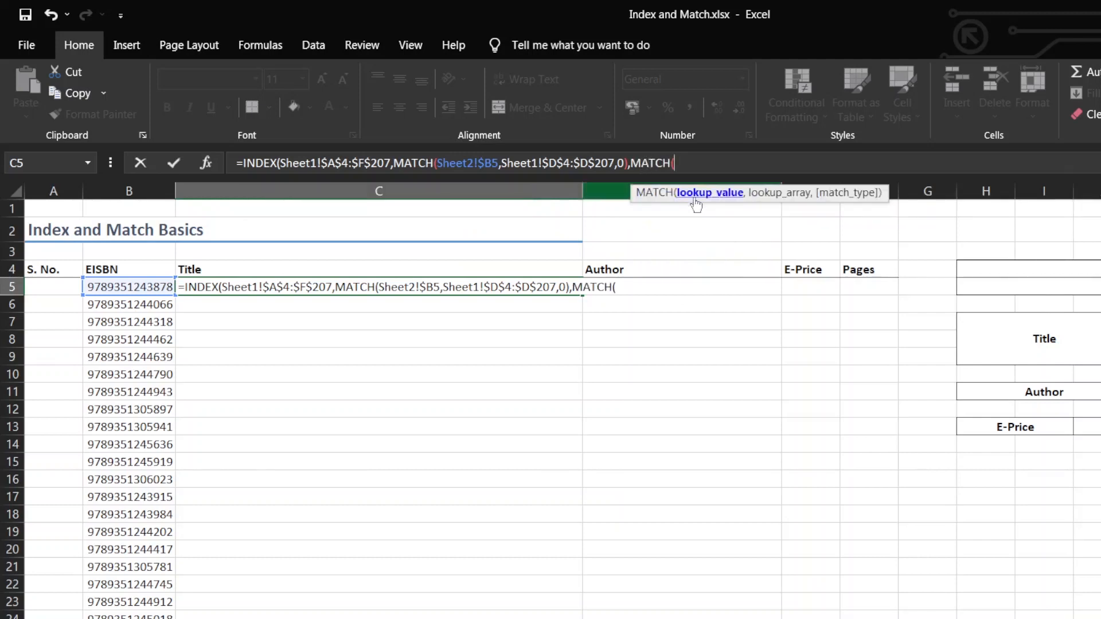
Use the Title header in Sheet2 cell C4 as the column MATCH lookup value, locking only the row as C$4
left_click(401, 269)
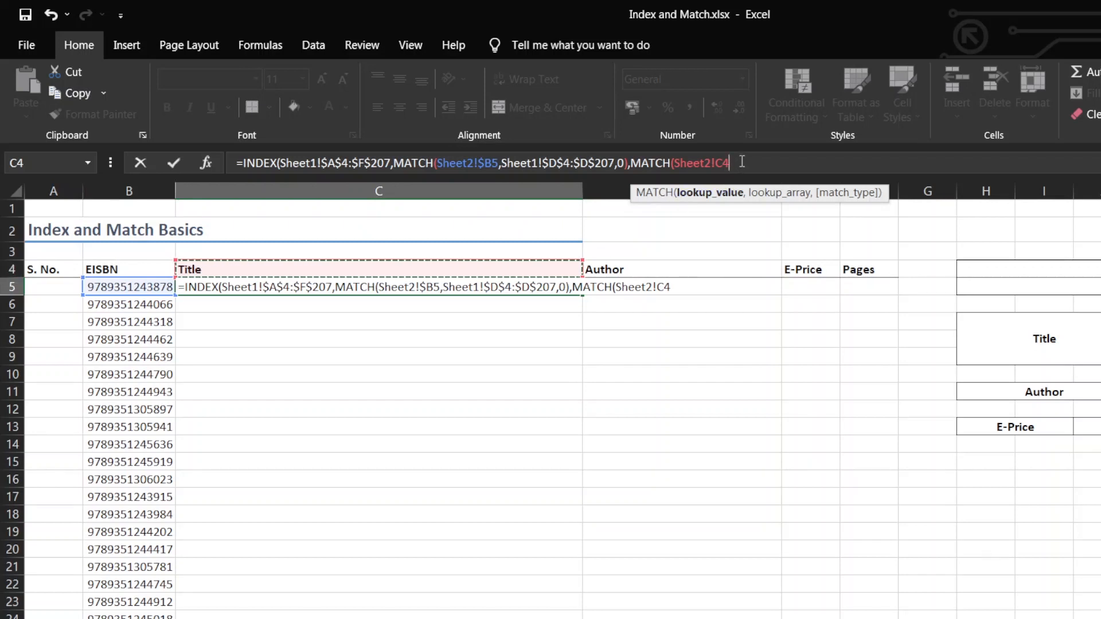
key("F4")
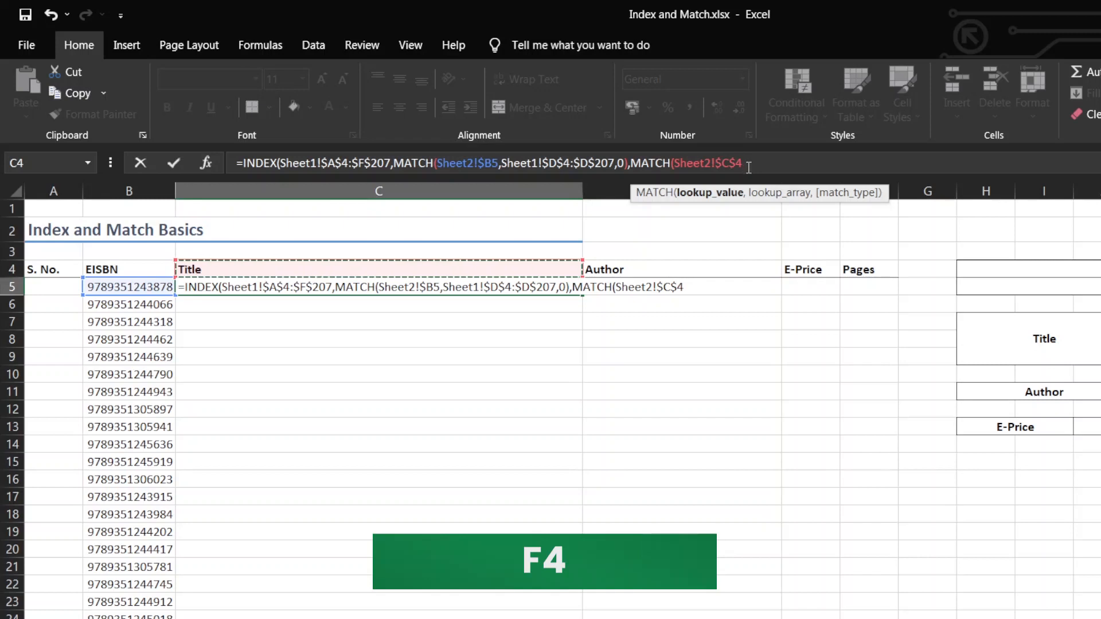
key("F4")
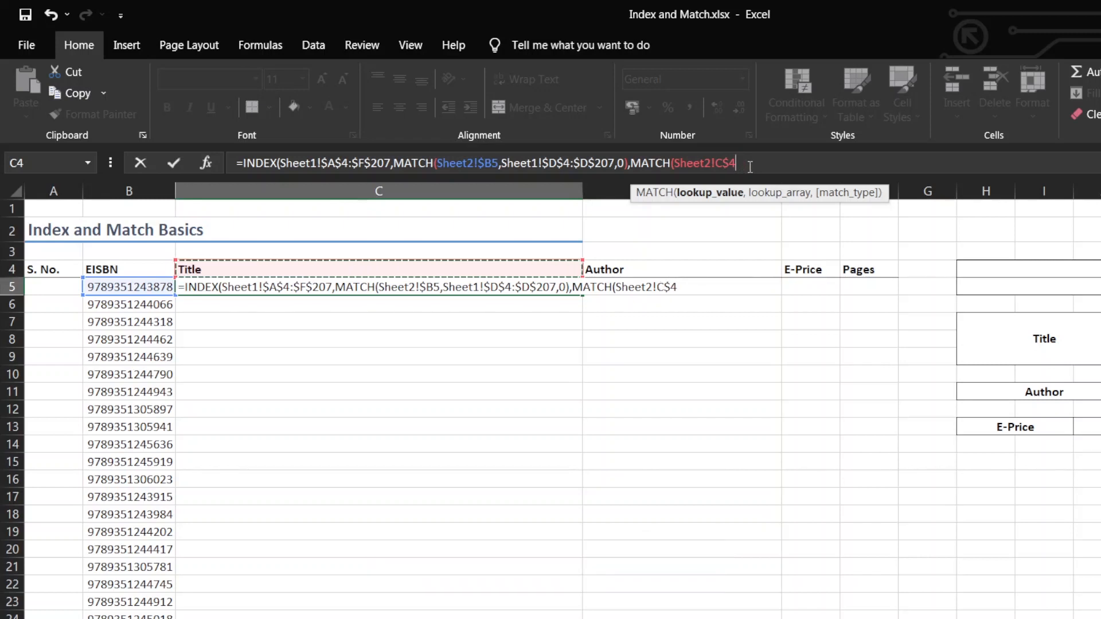
type(",")
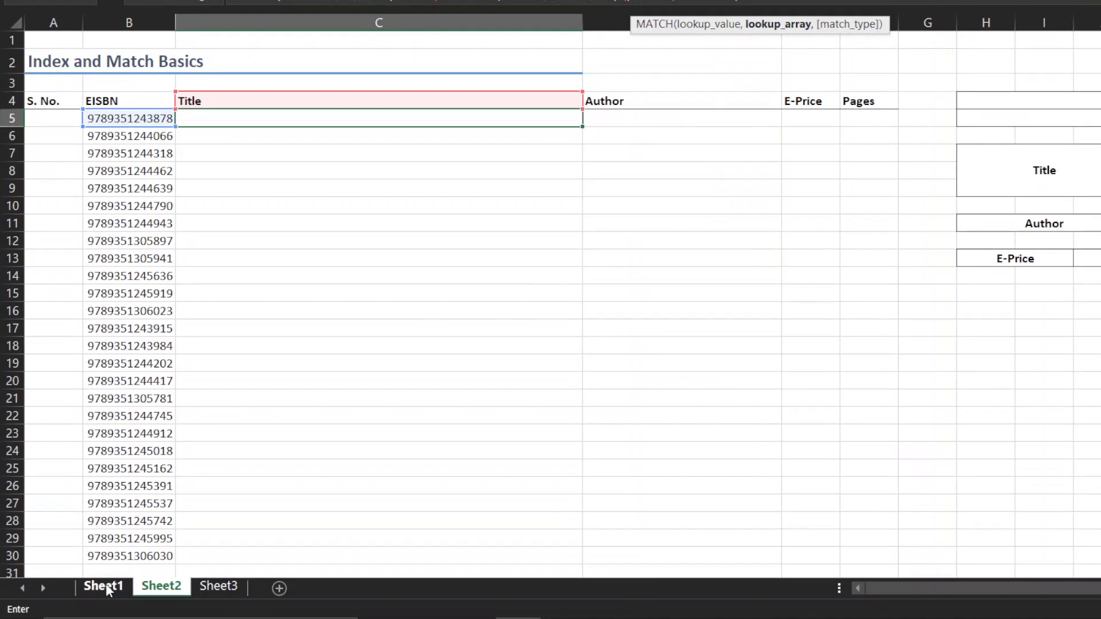
Use the whole header row of Sheet1 as the column MATCH lookup array, made absolute as Sheet1!$3:$3
left_click(106, 586)
scroll(388, 320, "up", 20)
scroll(389, 321, "up", 20)
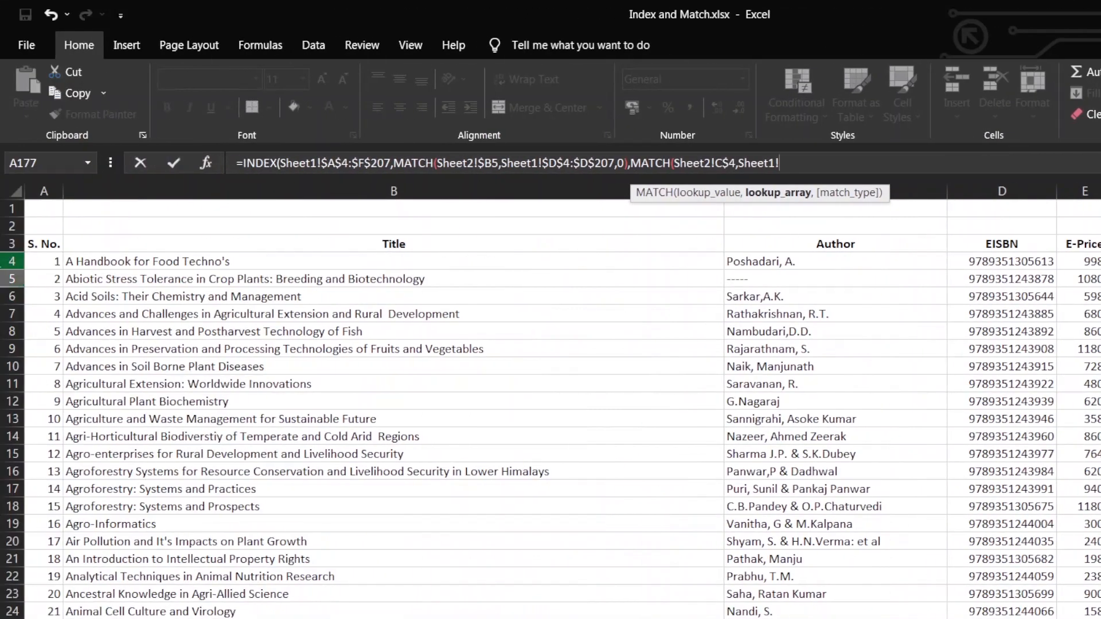
left_click(10, 244)
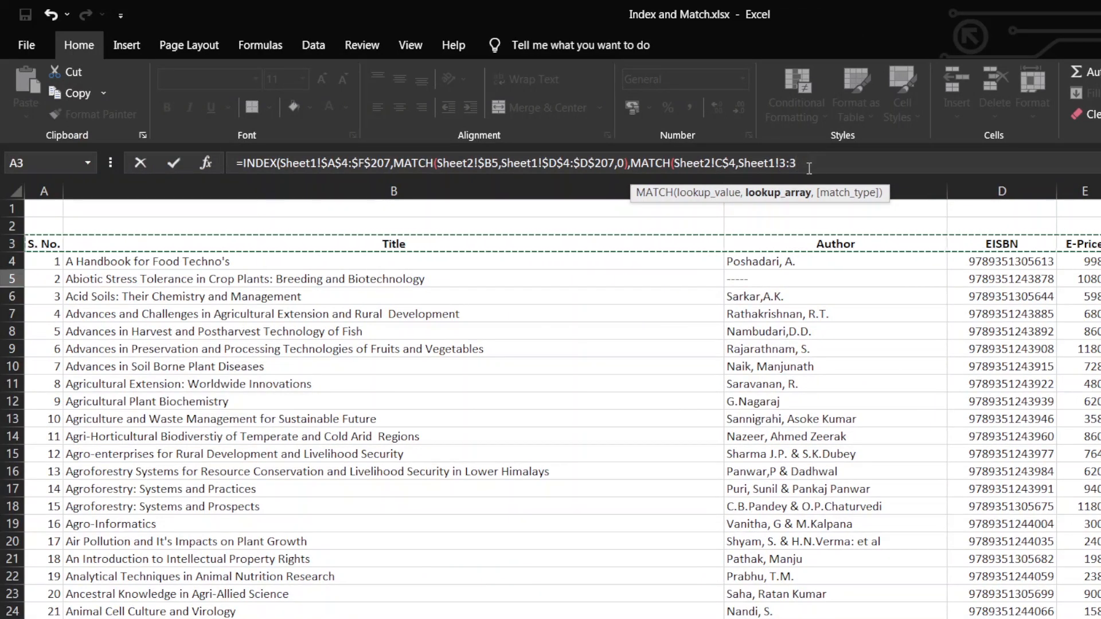
key("F4")
Set the column MATCH to match type 0, close both functions and enter the INDEX formula in Sheet2 cell C5
type(",0")
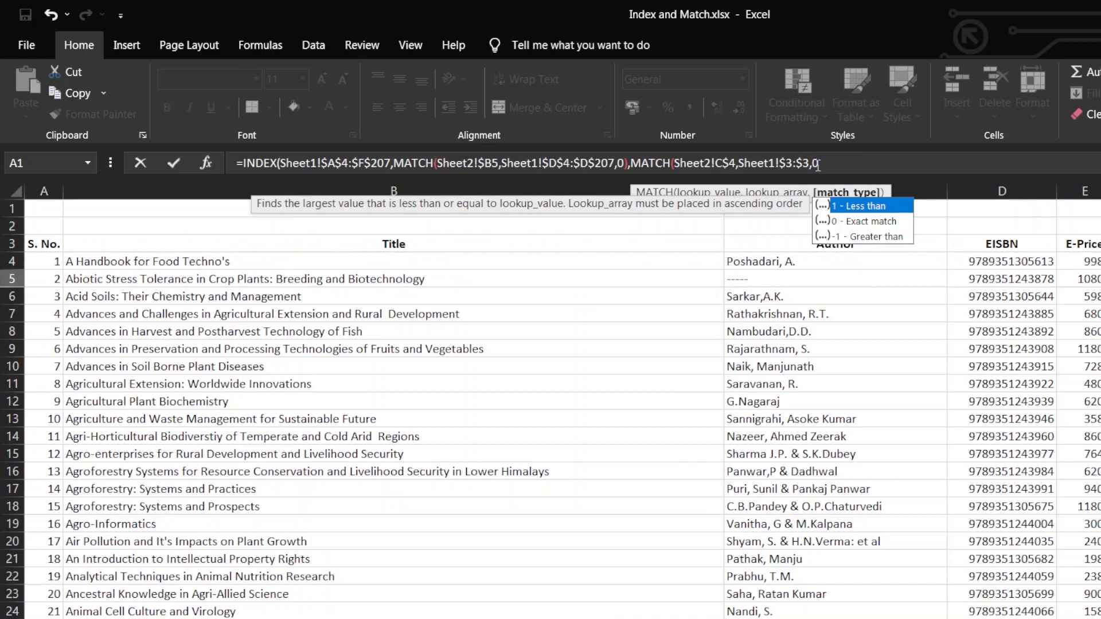
type(")")
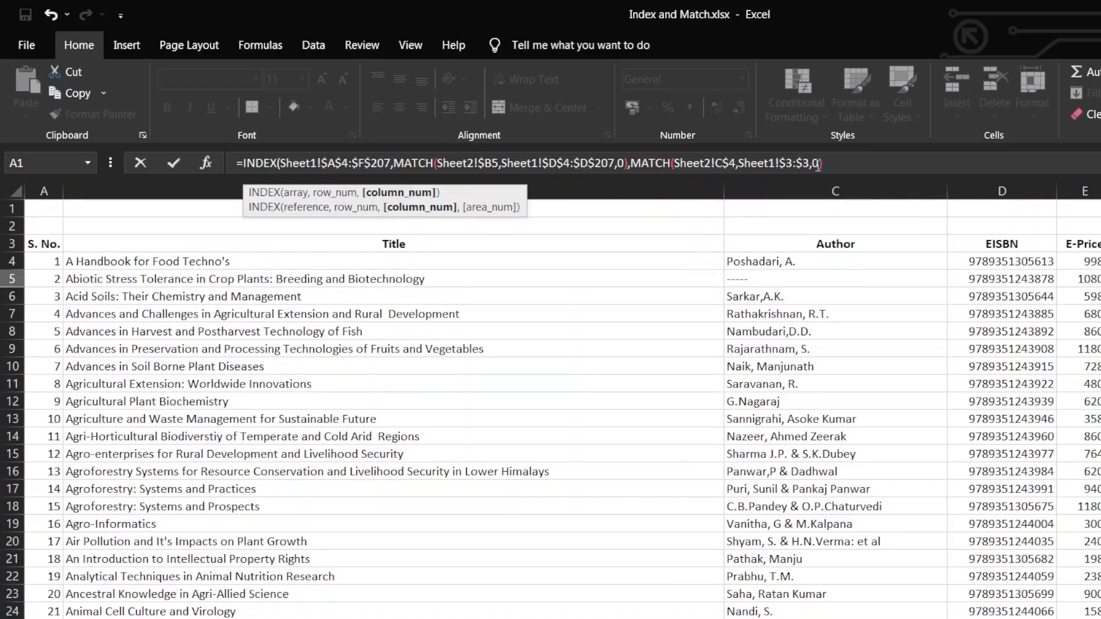
type(")")
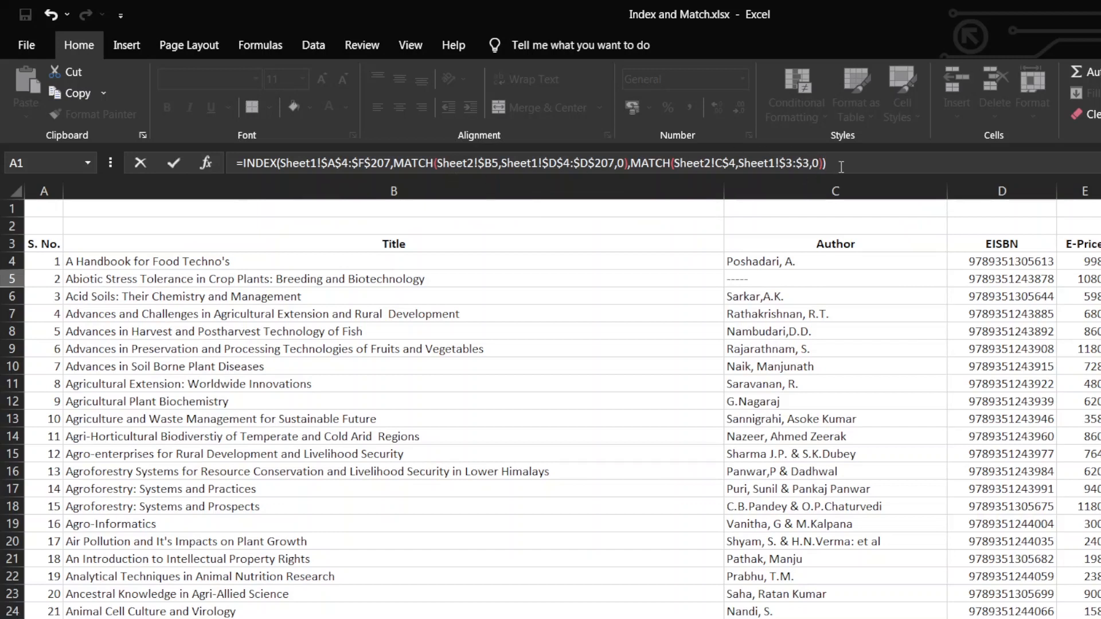
key("Return")
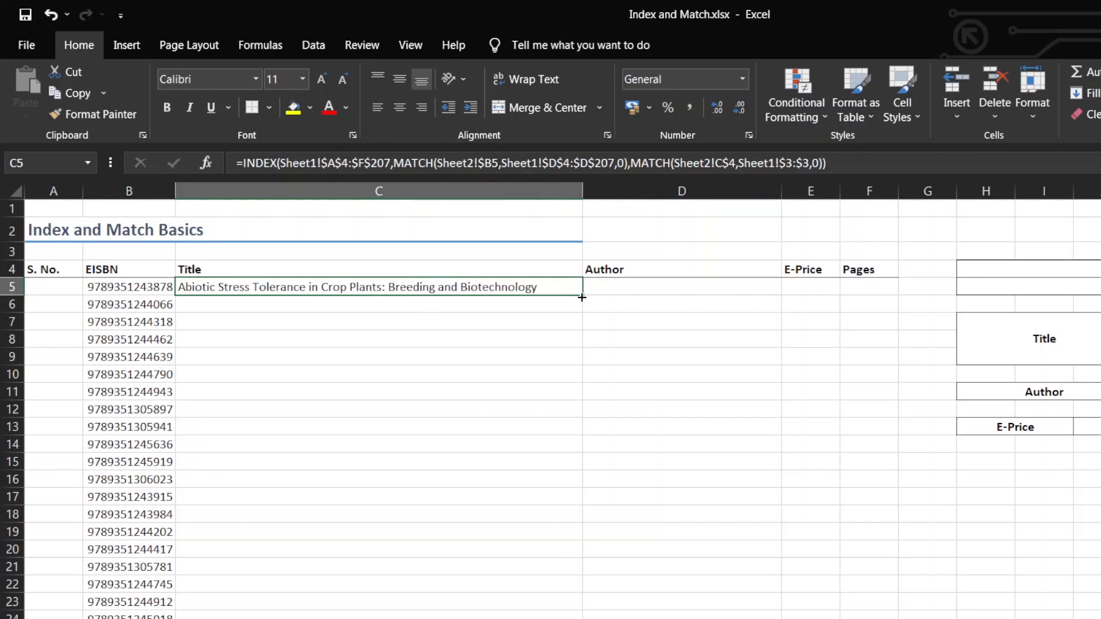
Copy the C5 formula across the Author, E-Price and Pages cells of row 5 and into S. No. cell A5
left_click_drag(582, 297, 872, 296)
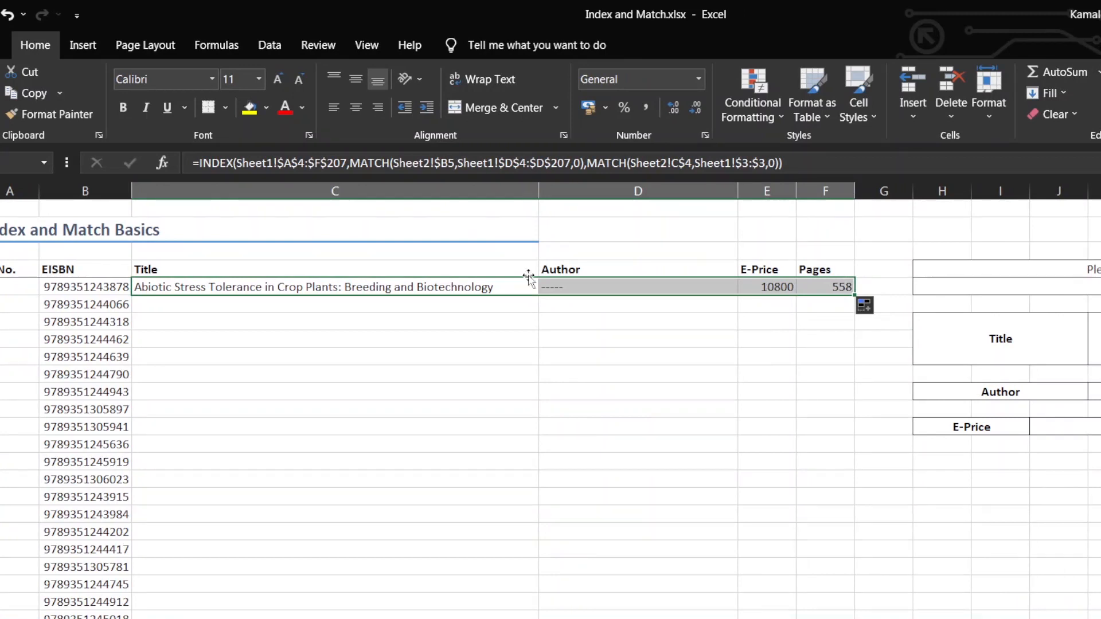
left_click(426, 287)
key("ctrl+c")
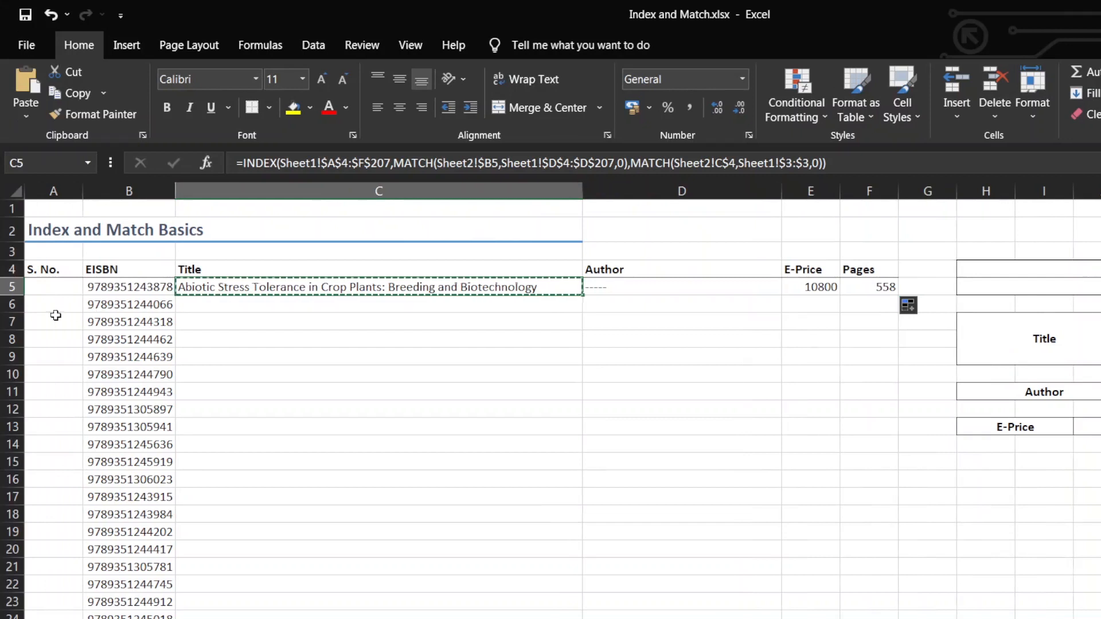
left_click(56, 288)
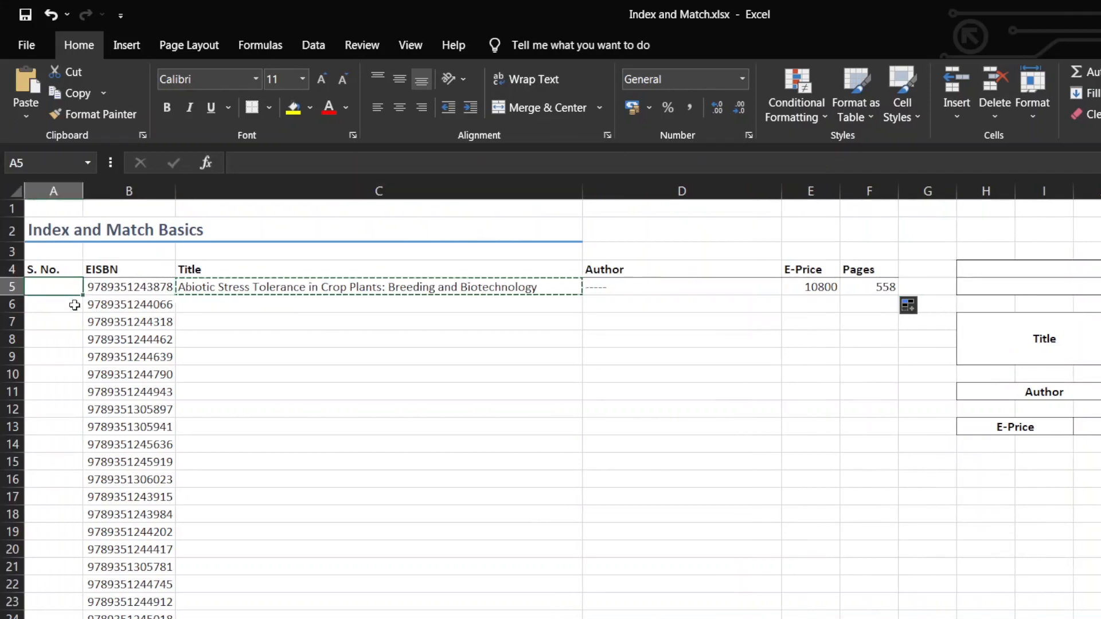
key("ctrl+v")
key("Escape")
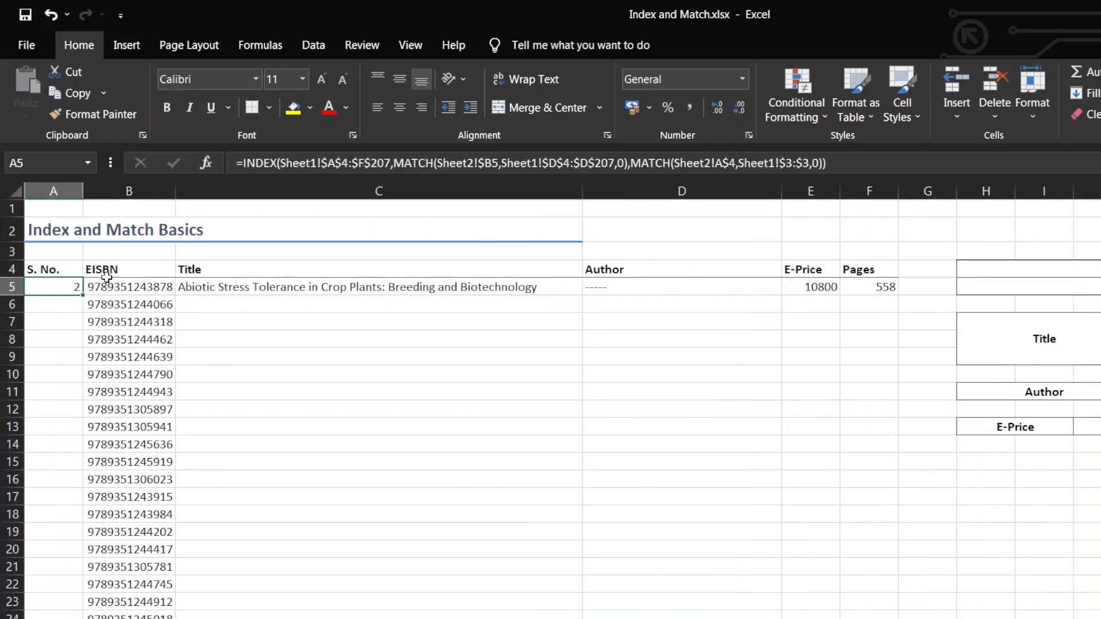
Examine the references in the A5 formula and compare the row 5 results with the source record on Sheet1
double_click(60, 287)
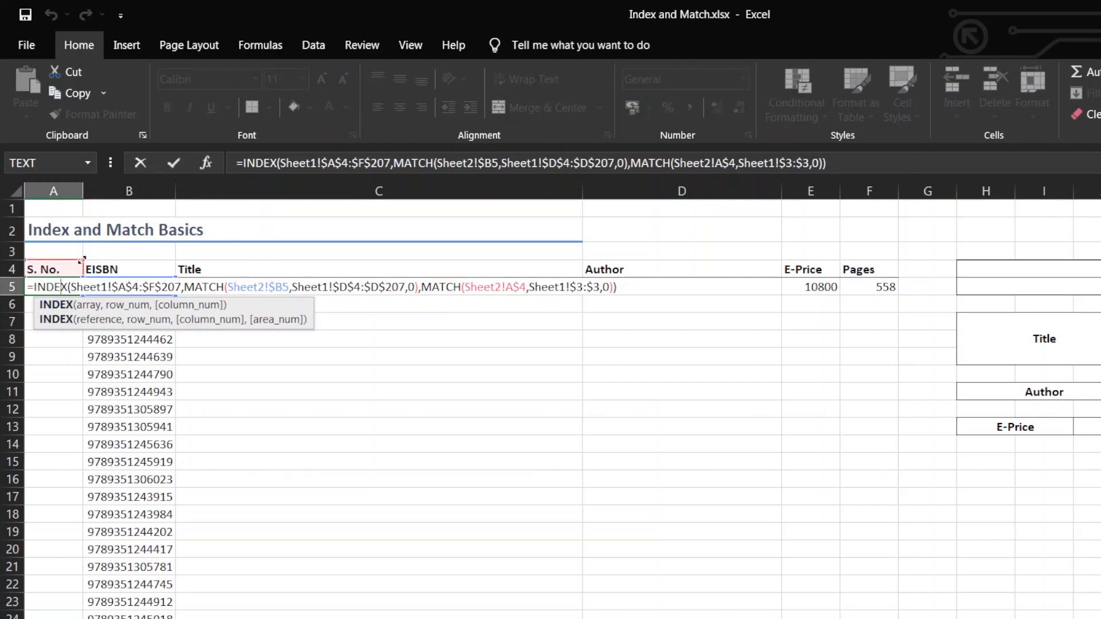
key("ctrl+Return")
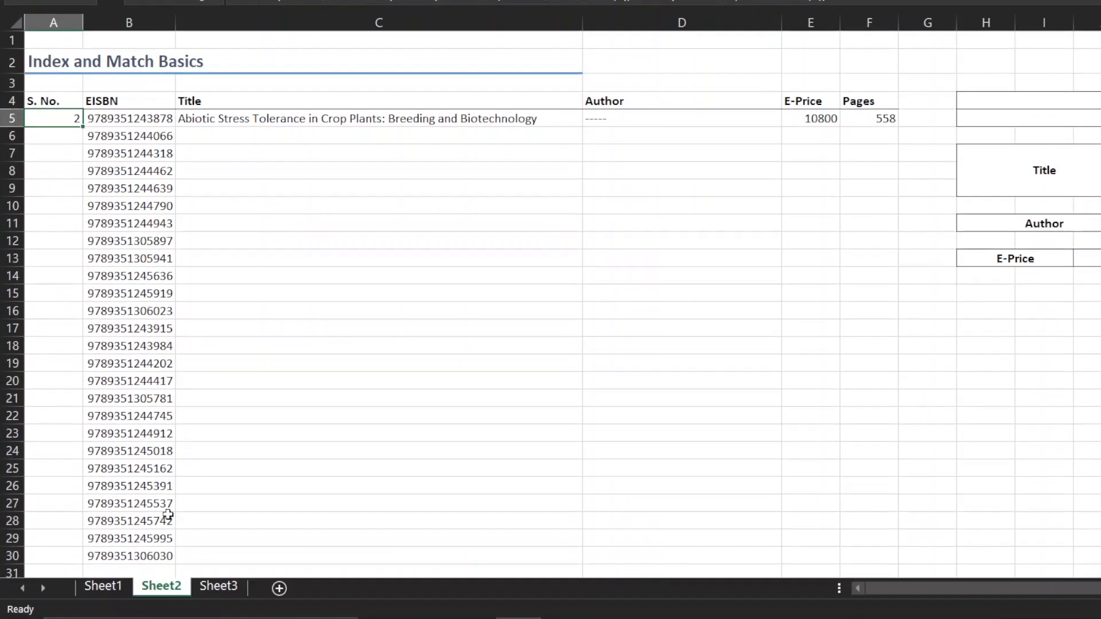
left_click(103, 586)
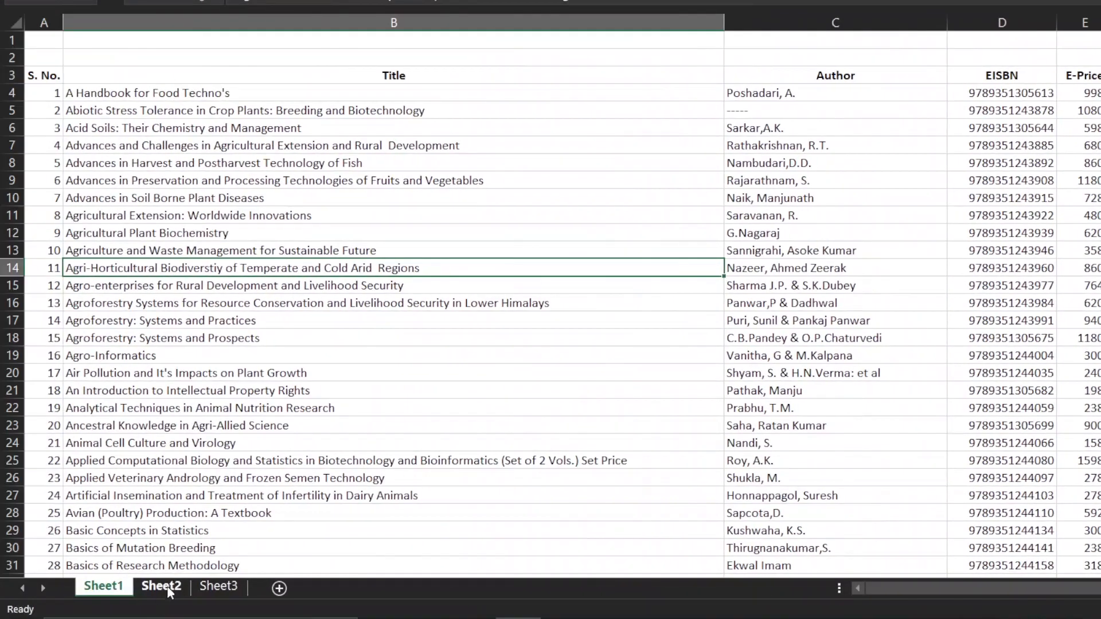
left_click(161, 586)
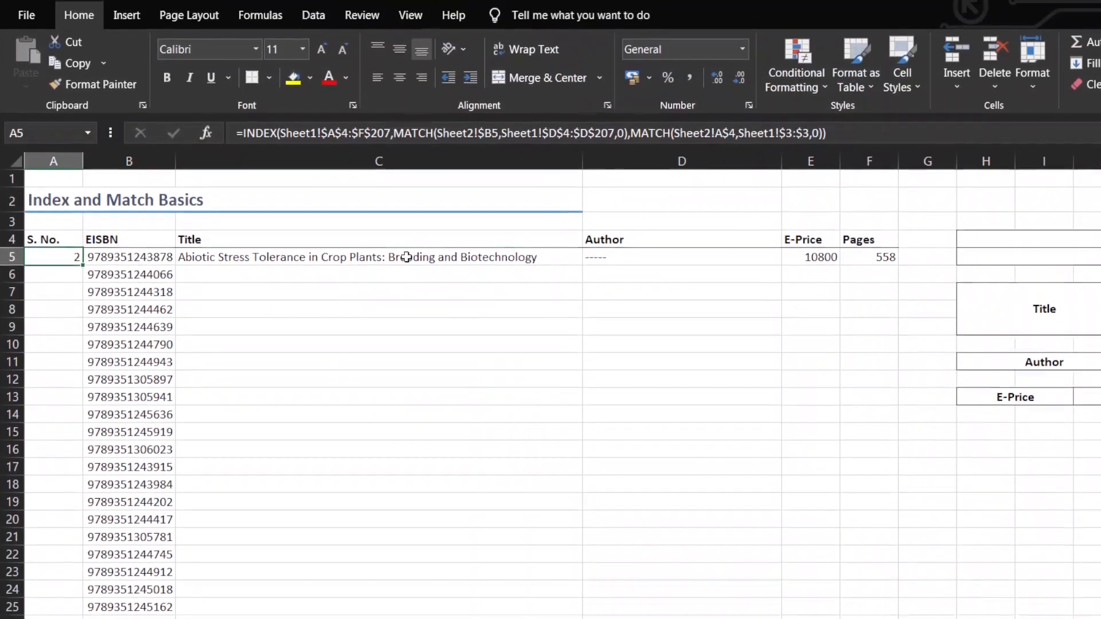
Fill the row 5 formulas down to the last EISBN in the Title, Author, E-Price, Pages and S. No. columns
left_click(405, 118)
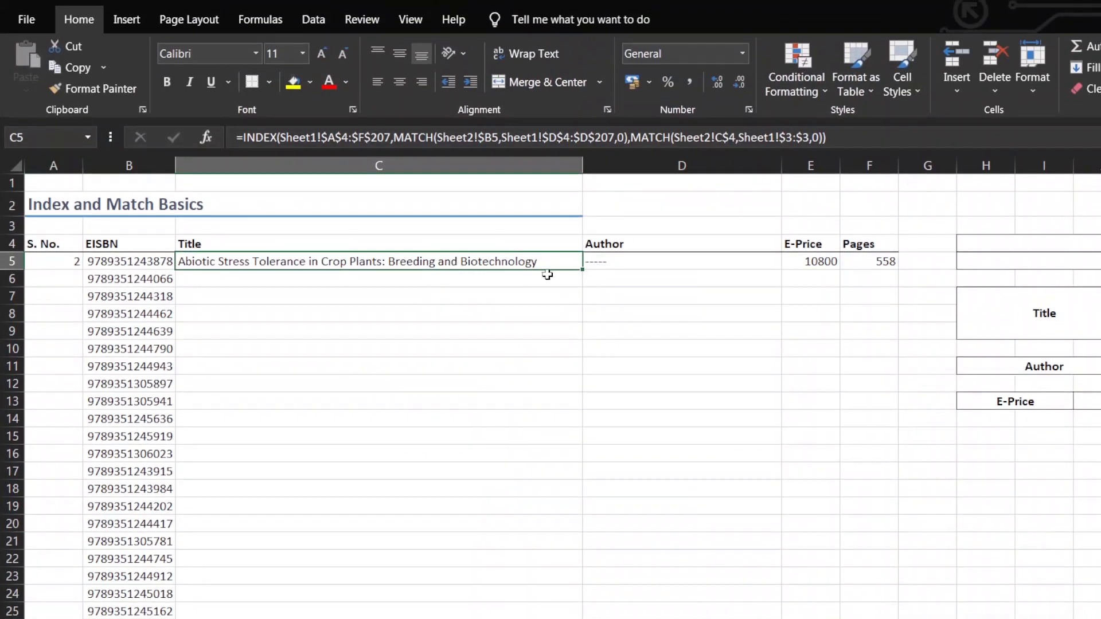
double_click(583, 270)
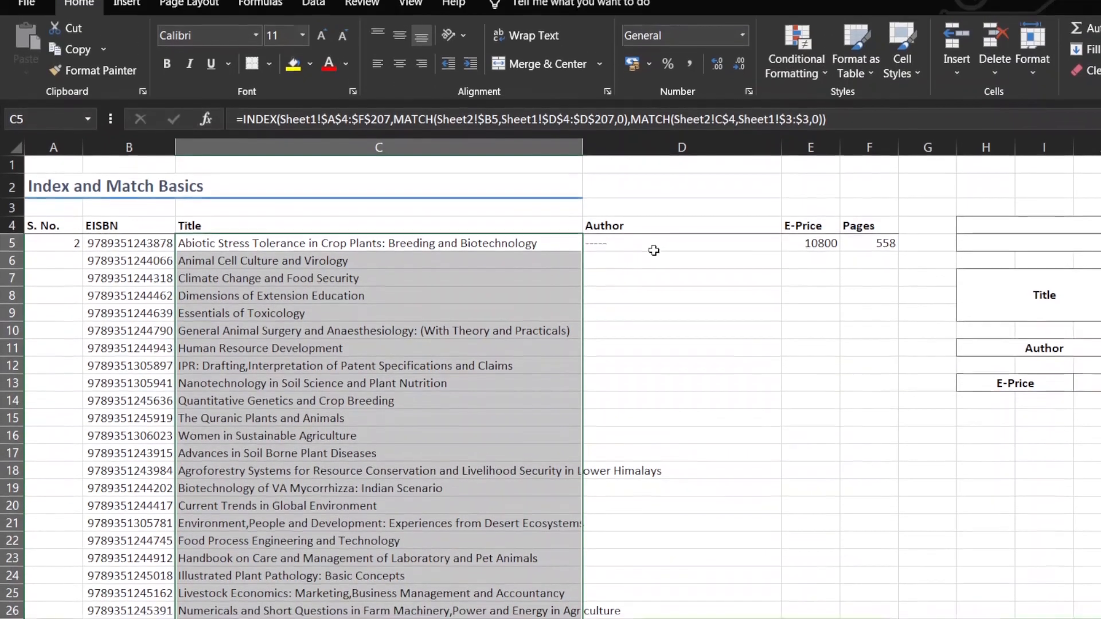
left_click(631, 262)
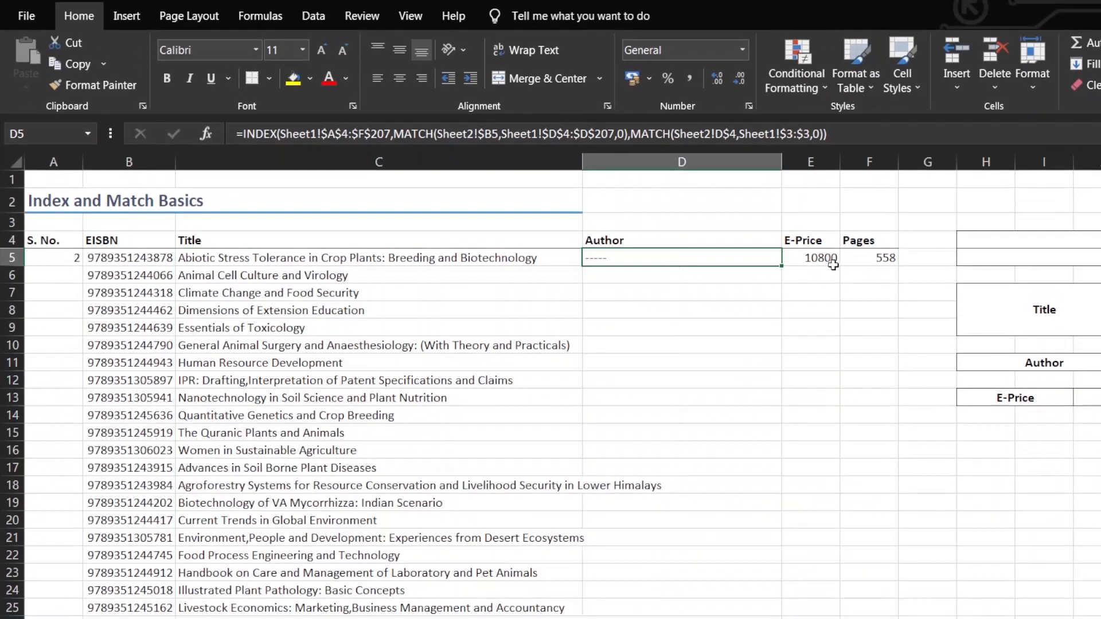
double_click(781, 269)
left_click(815, 259)
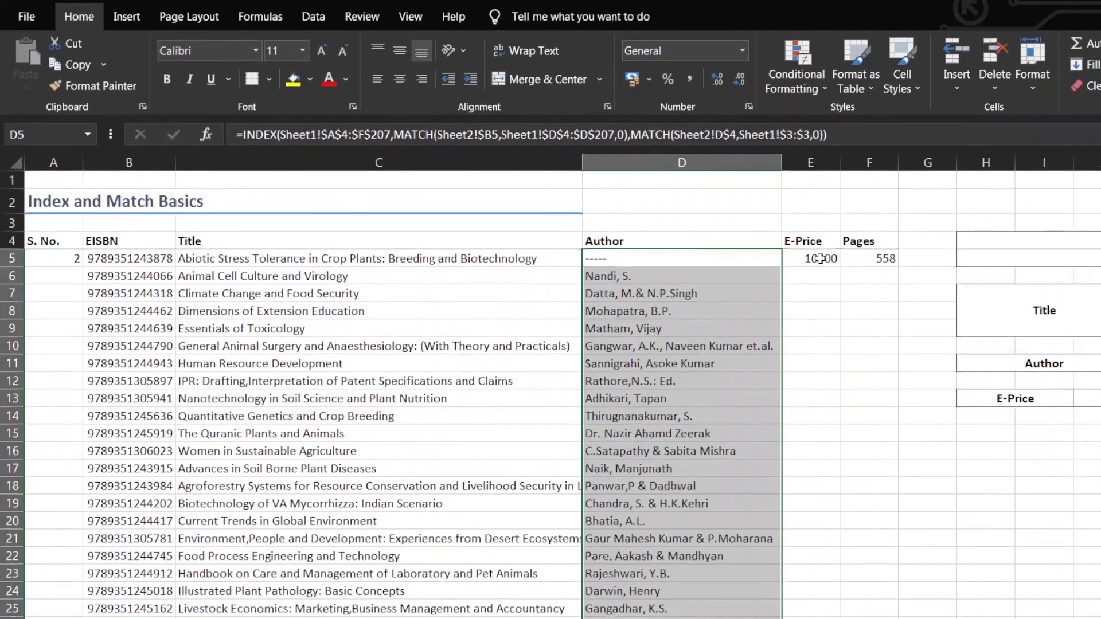
double_click(839, 268)
left_click(878, 259)
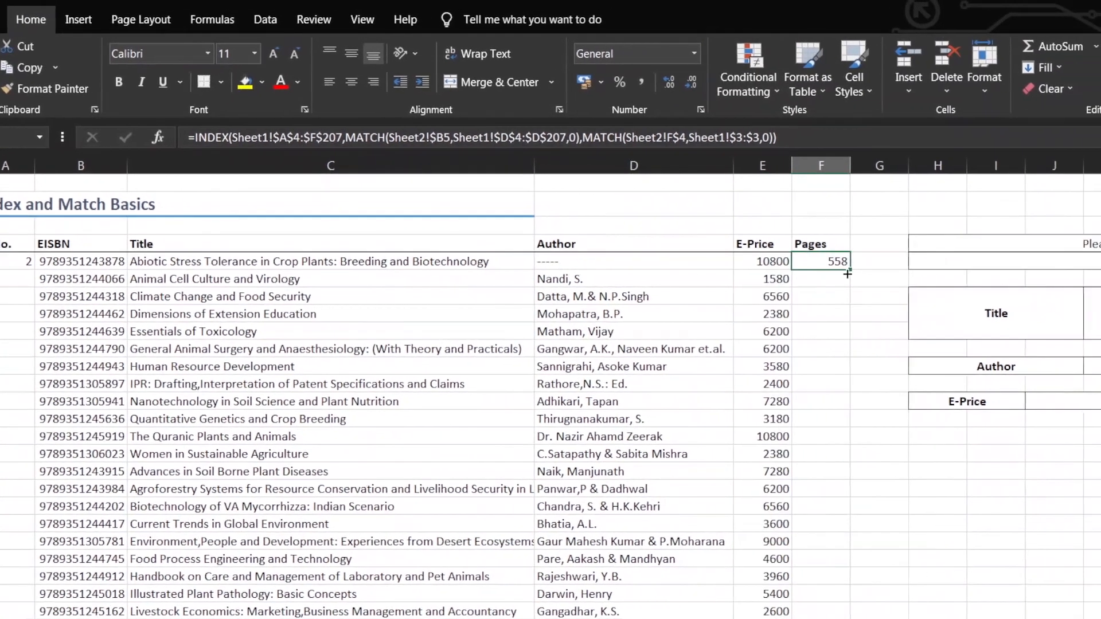
double_click(899, 268)
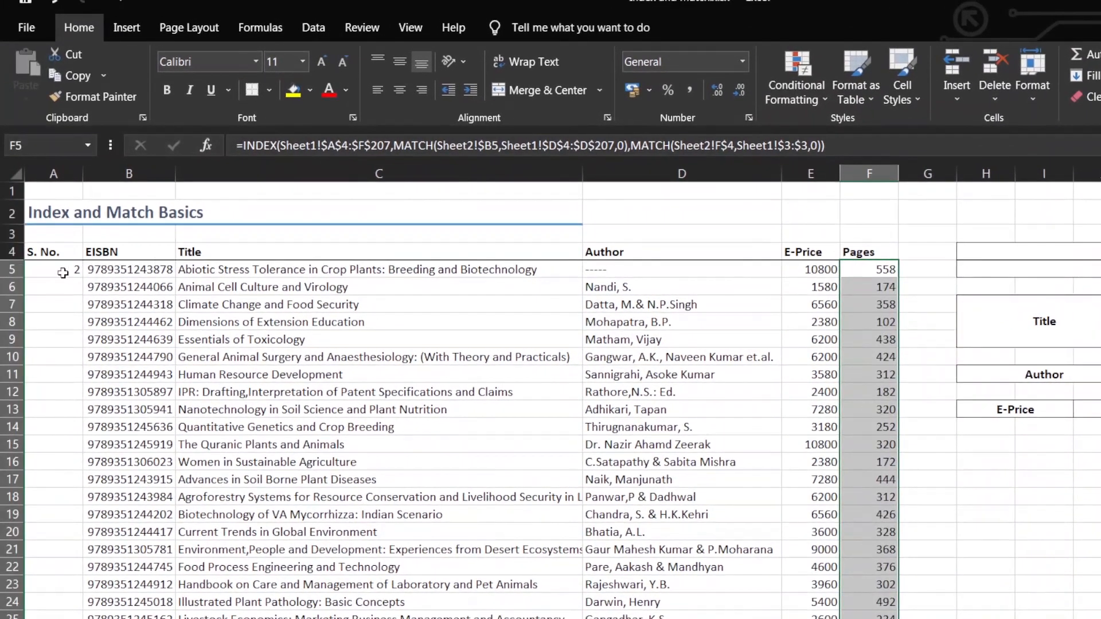
left_click(5, 261)
double_click(83, 277)
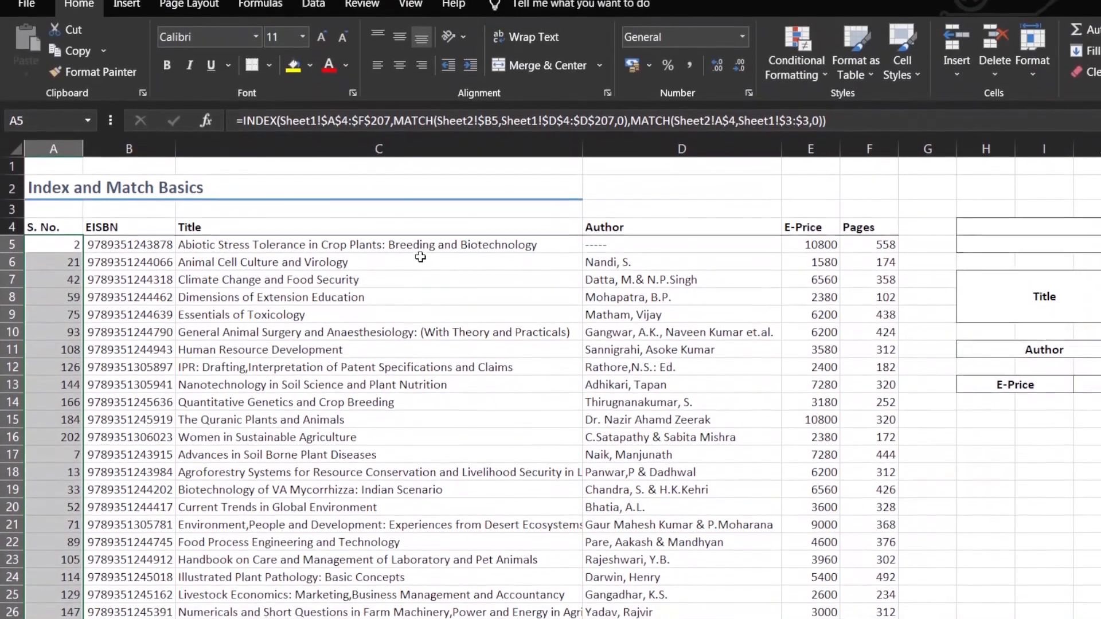
Evaluate the row MATCH part of the C5 formula in place, leaving the formula itself unedited
left_click(420, 251)
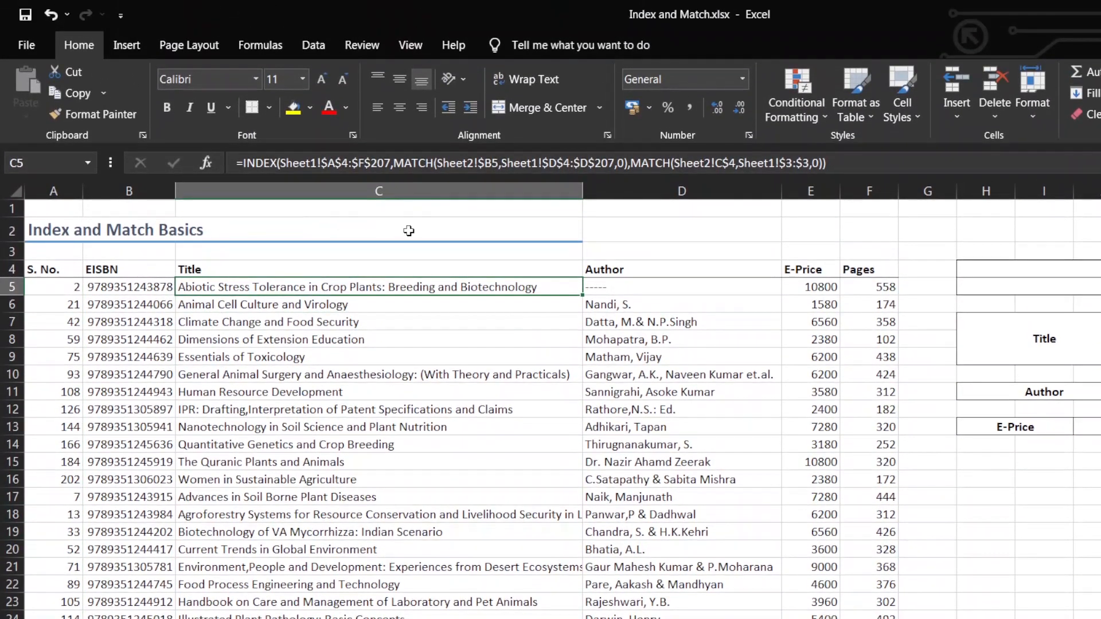
left_click(394, 163)
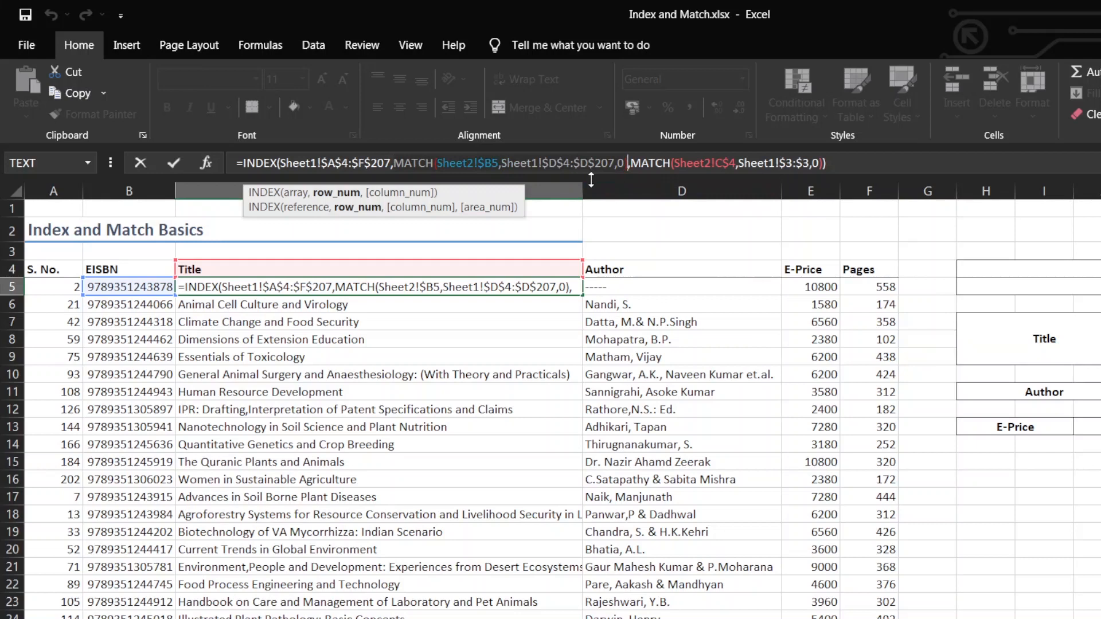
key("F9")
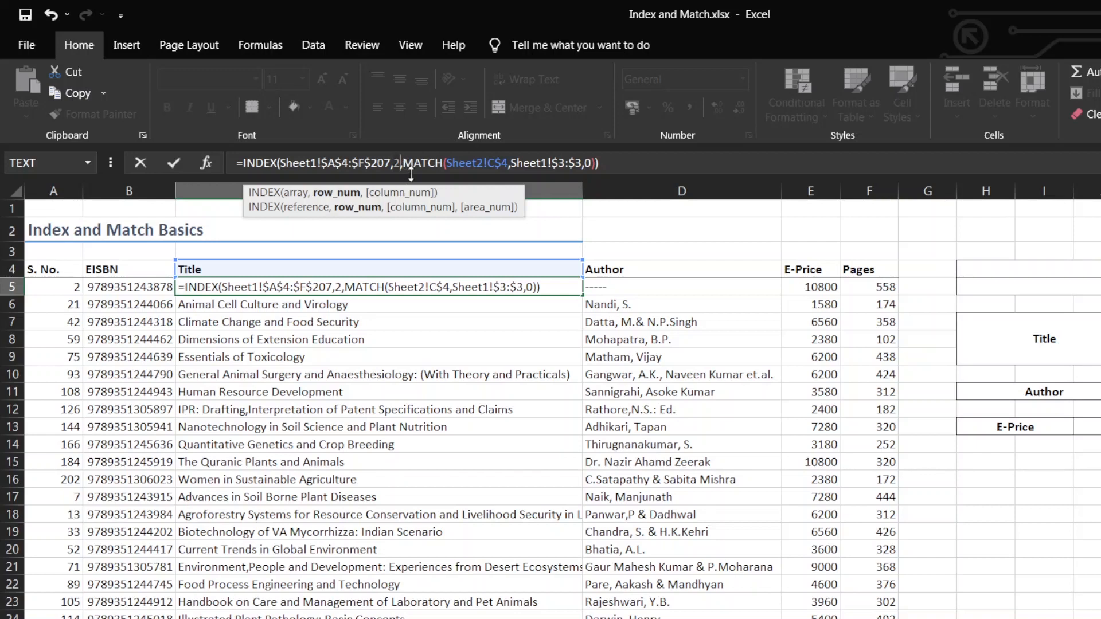
key("Escape")
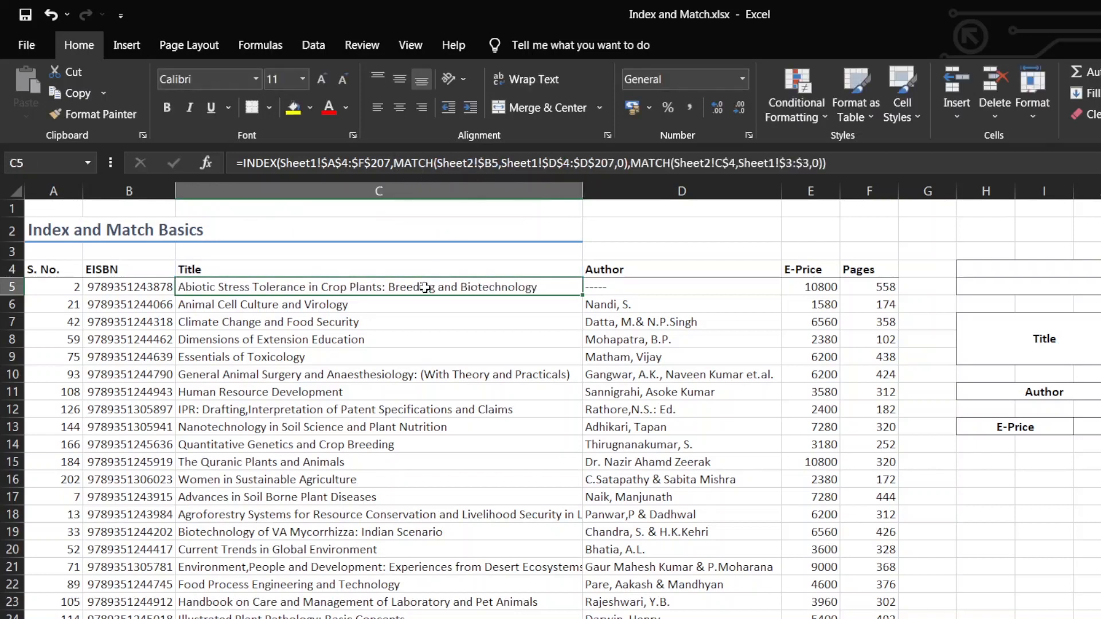
Evaluate the column MATCH part of the C5 formula, MATCH(Sheet2!C$4,Sheet1!$3:$3,0), and discard the edit
left_click(573, 164)
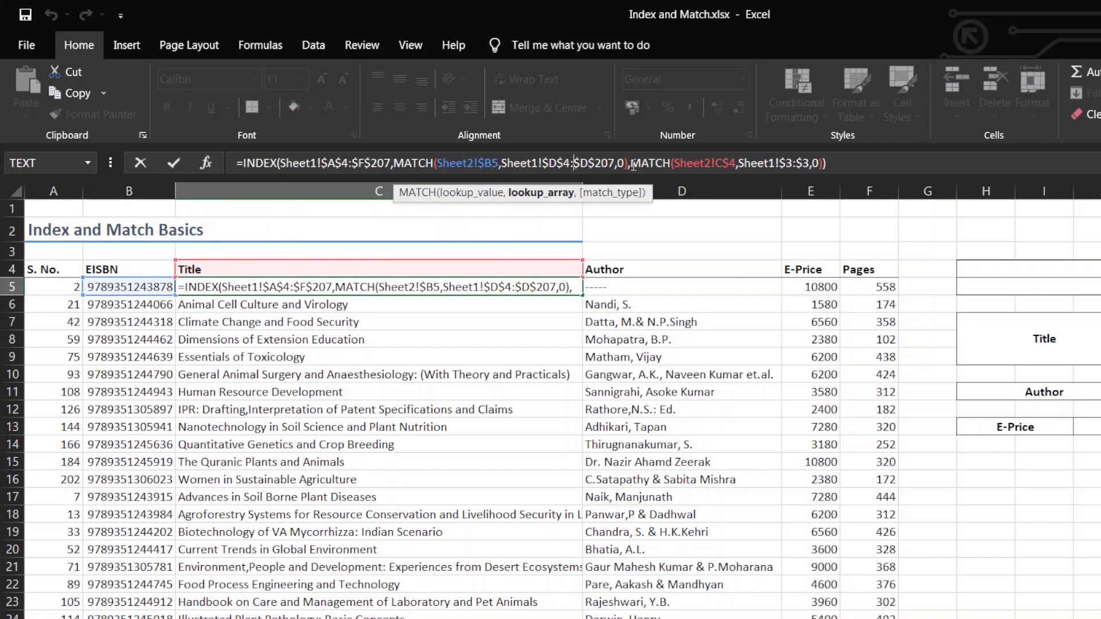
left_click_drag(631, 163, 821, 185)
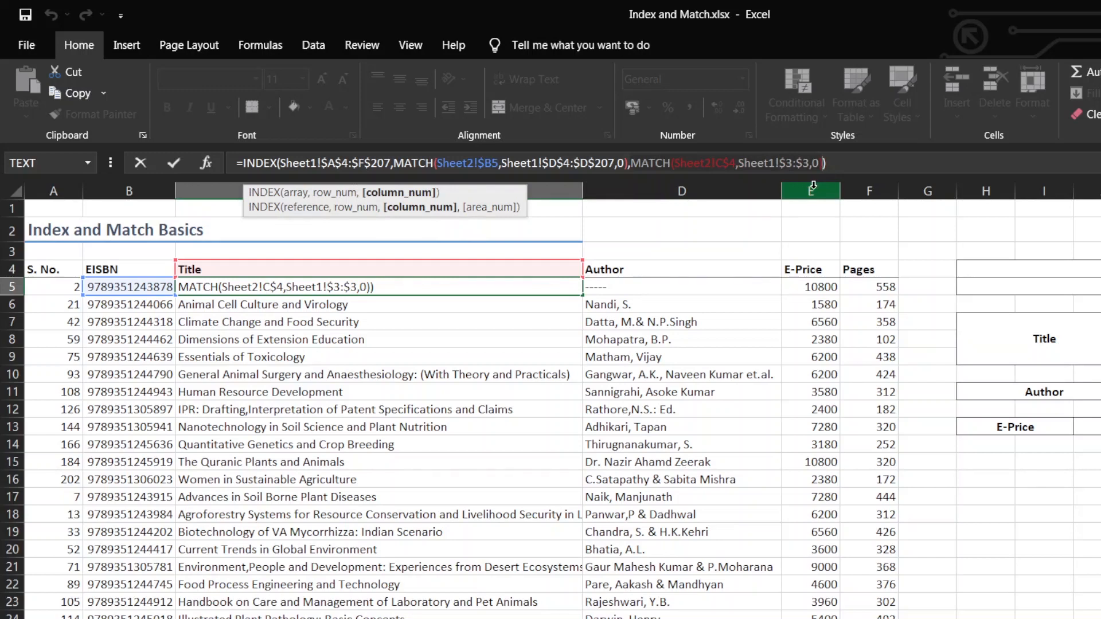
key("F9")
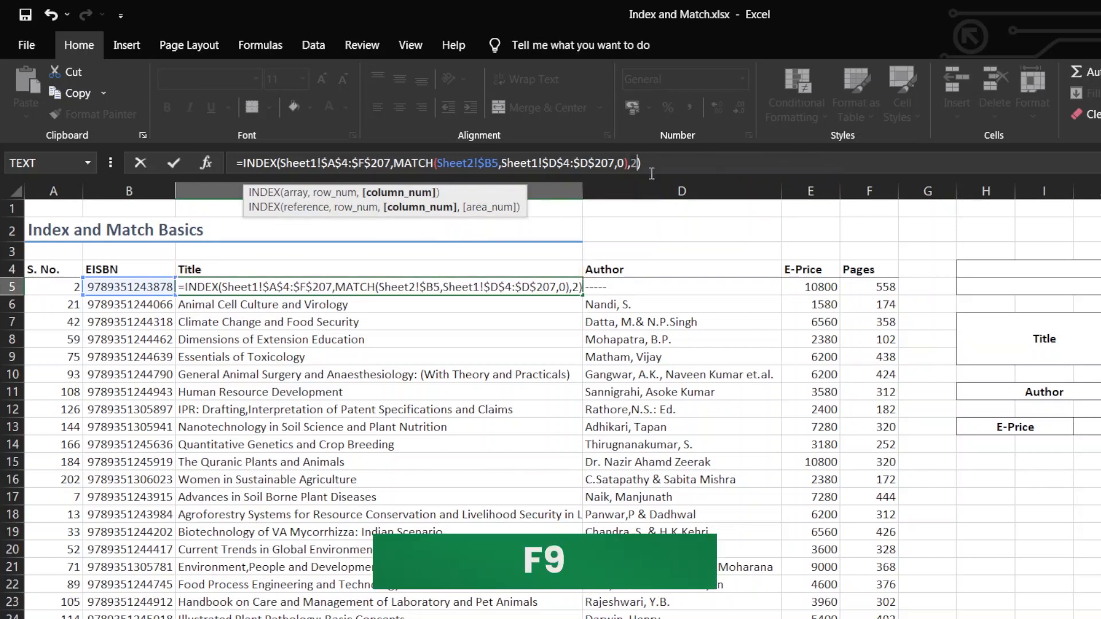
key("Escape")
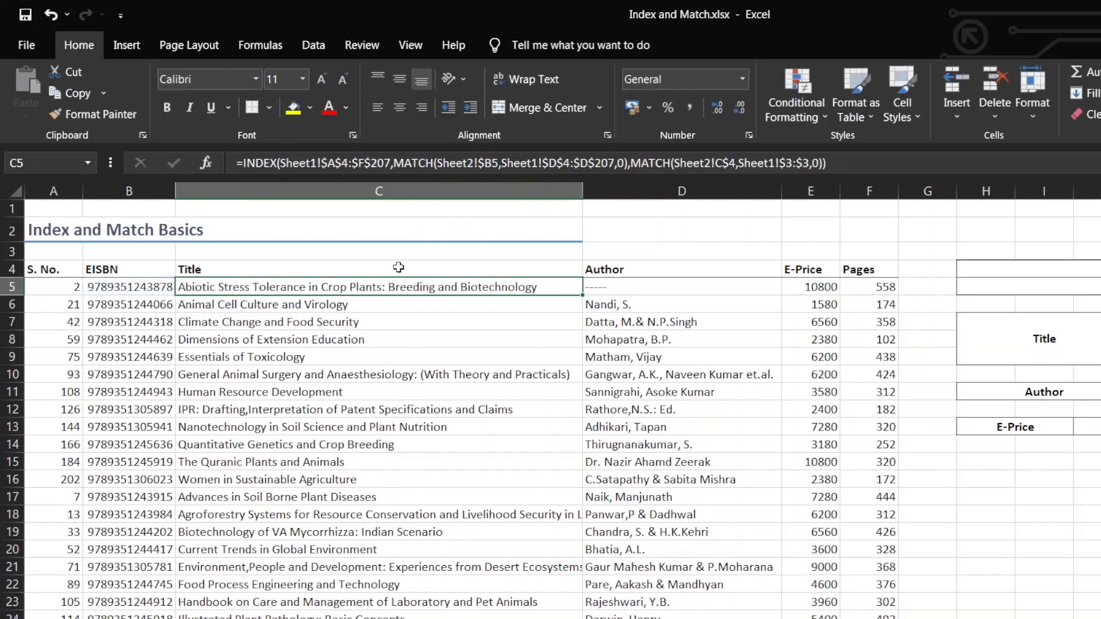
Replace the Title header in C4 with the Author header copied from D4, and check the Author column on Sheet1
left_click(605, 267)
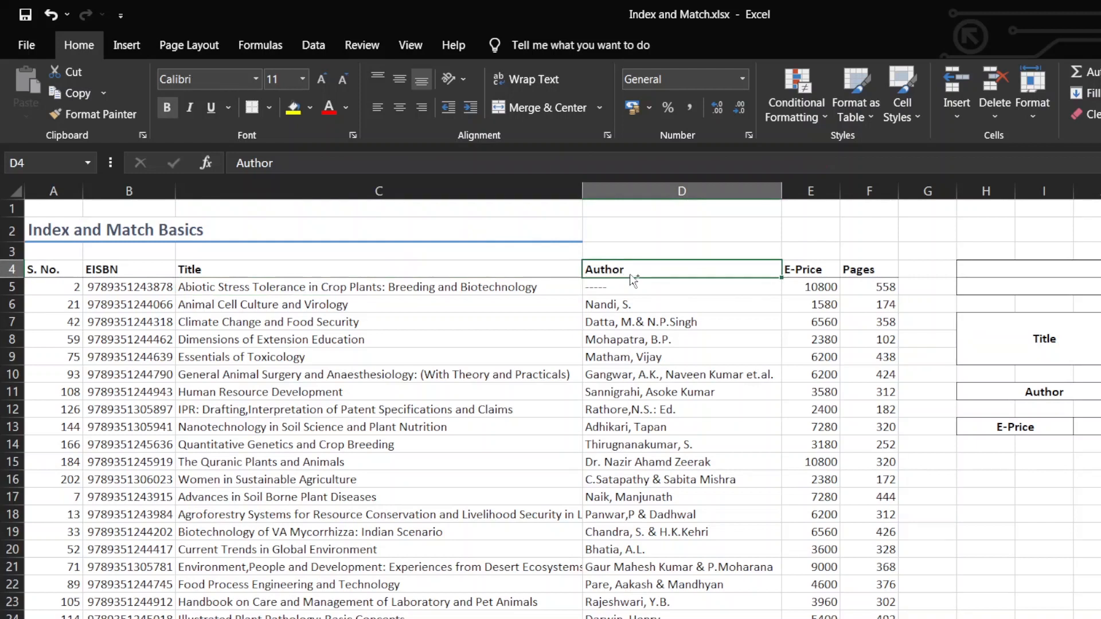
key("ctrl+c")
left_click(502, 268)
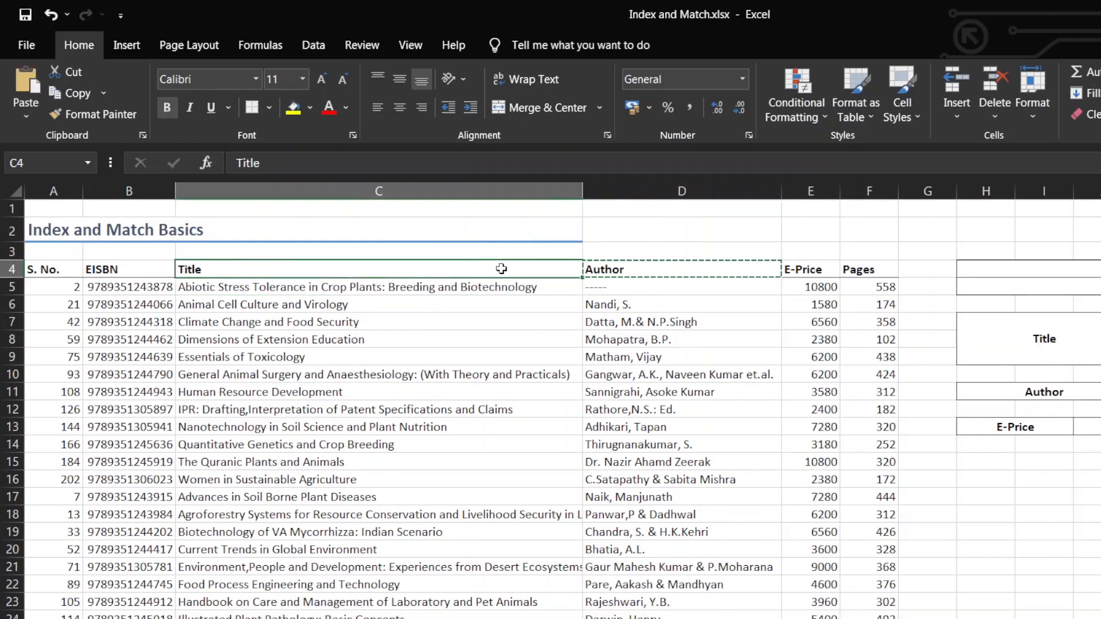
key("ctrl+v")
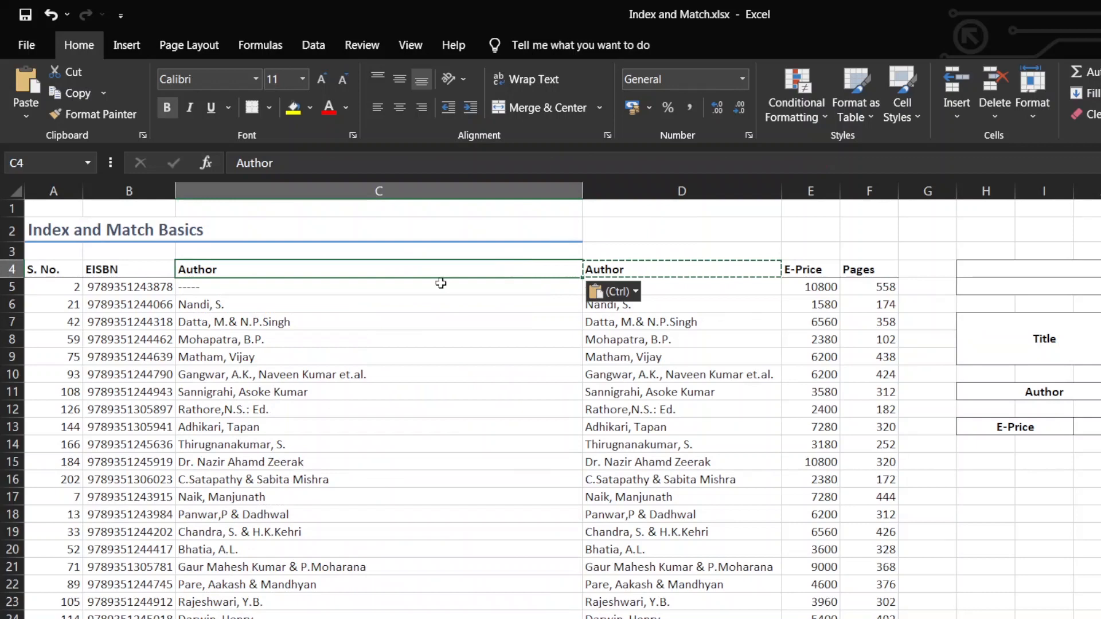
key("Escape")
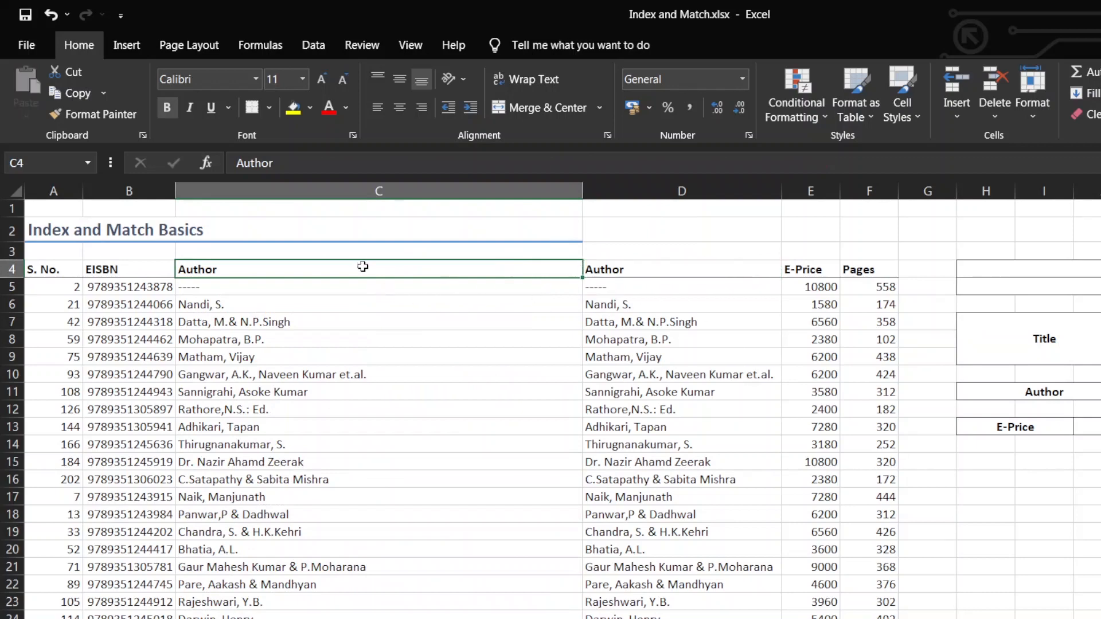
left_click(103, 588)
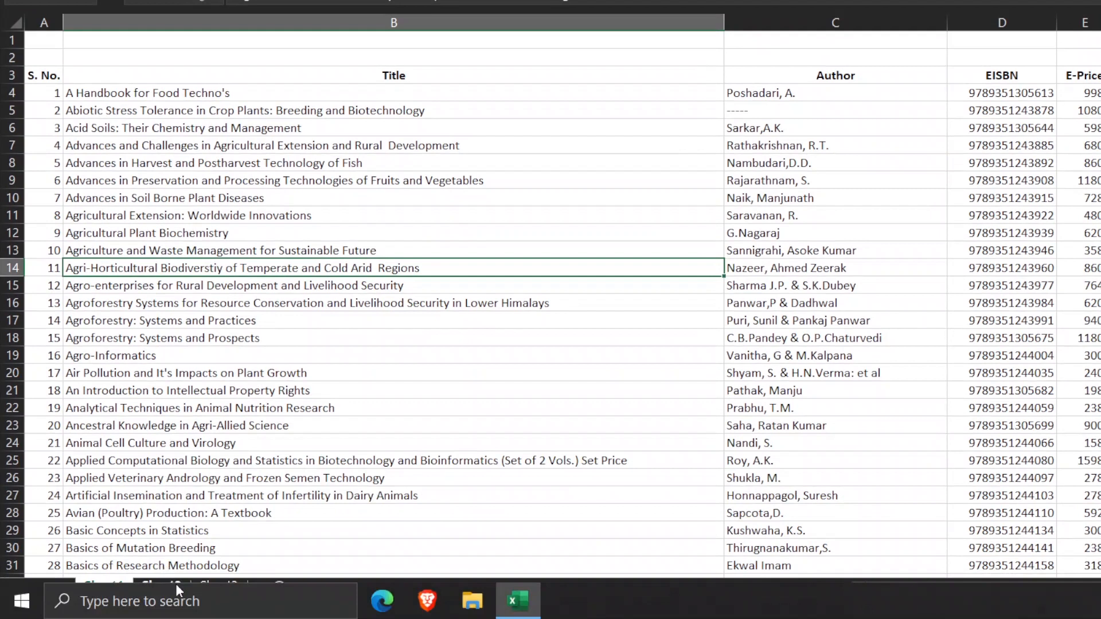
left_click(174, 578)
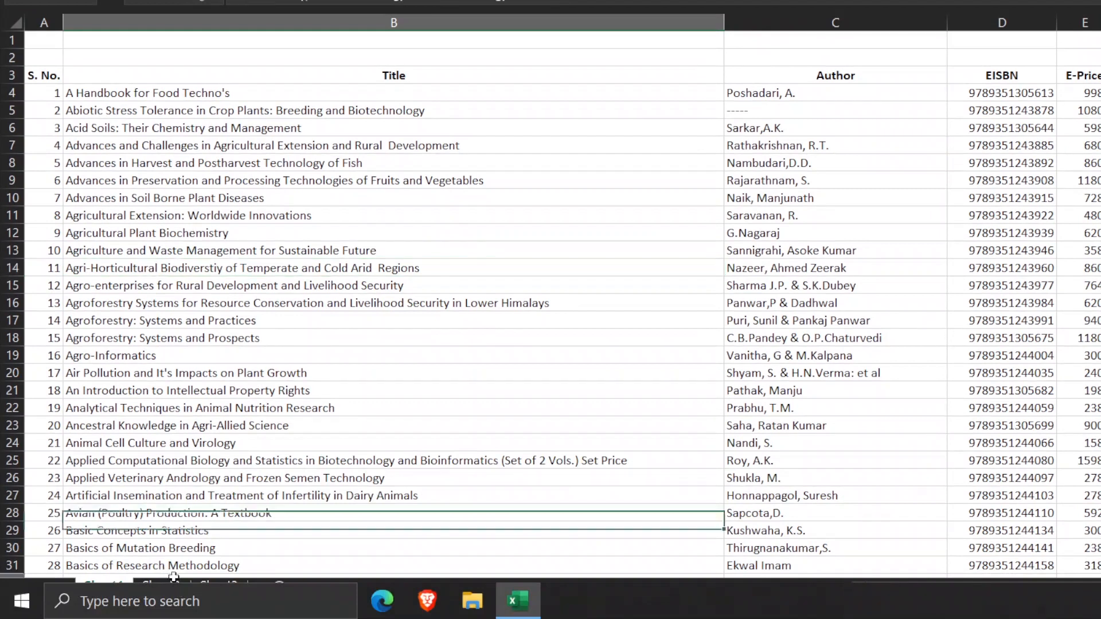
On Sheet2, evaluate the column MATCH part of the C5 formula for the Author header and discard the edit
left_click(180, 589)
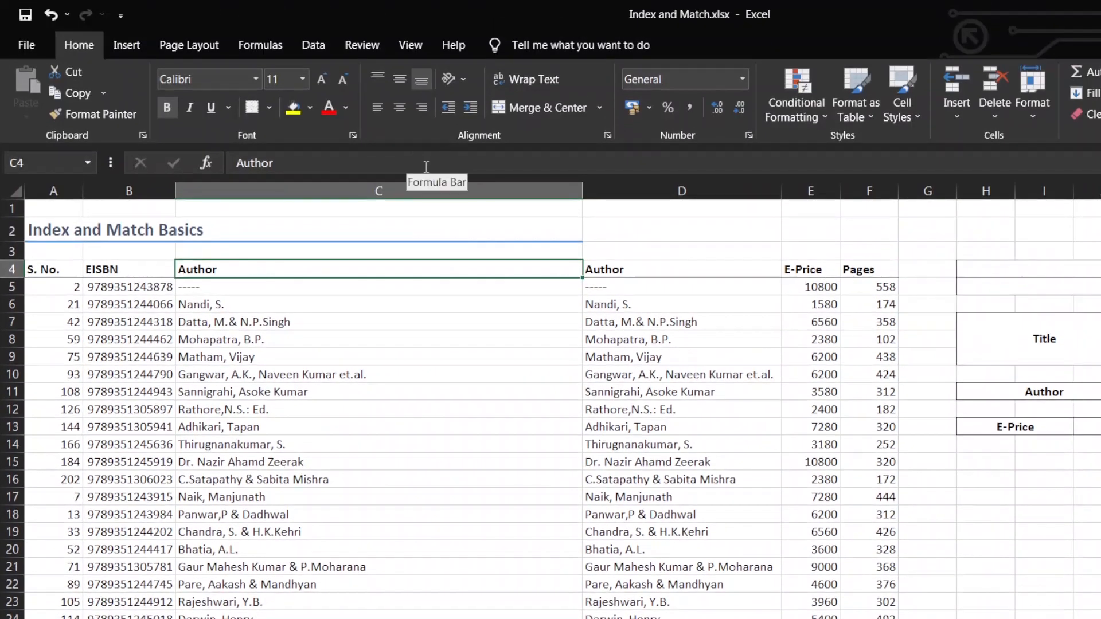
left_click(418, 287)
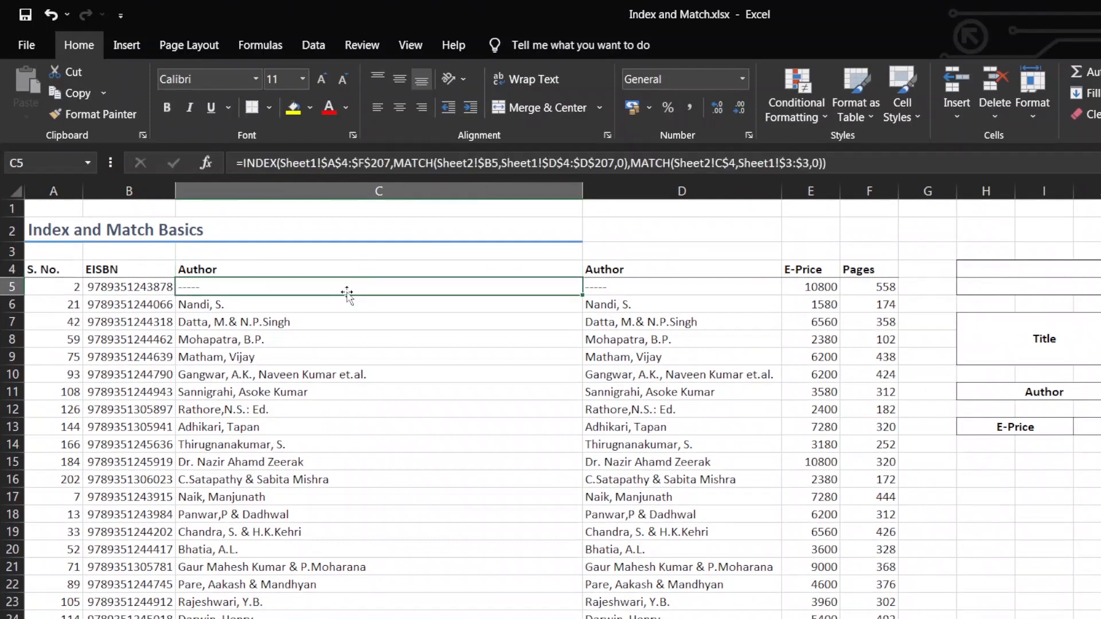
left_click(680, 163)
left_click_drag(630, 163, 814, 182)
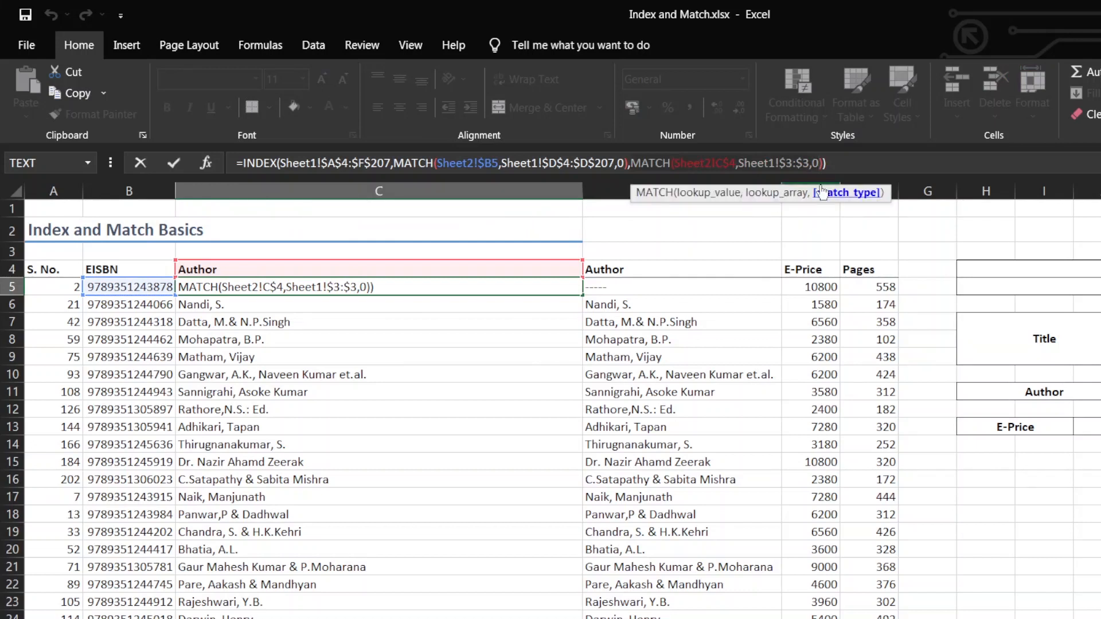
type("3")
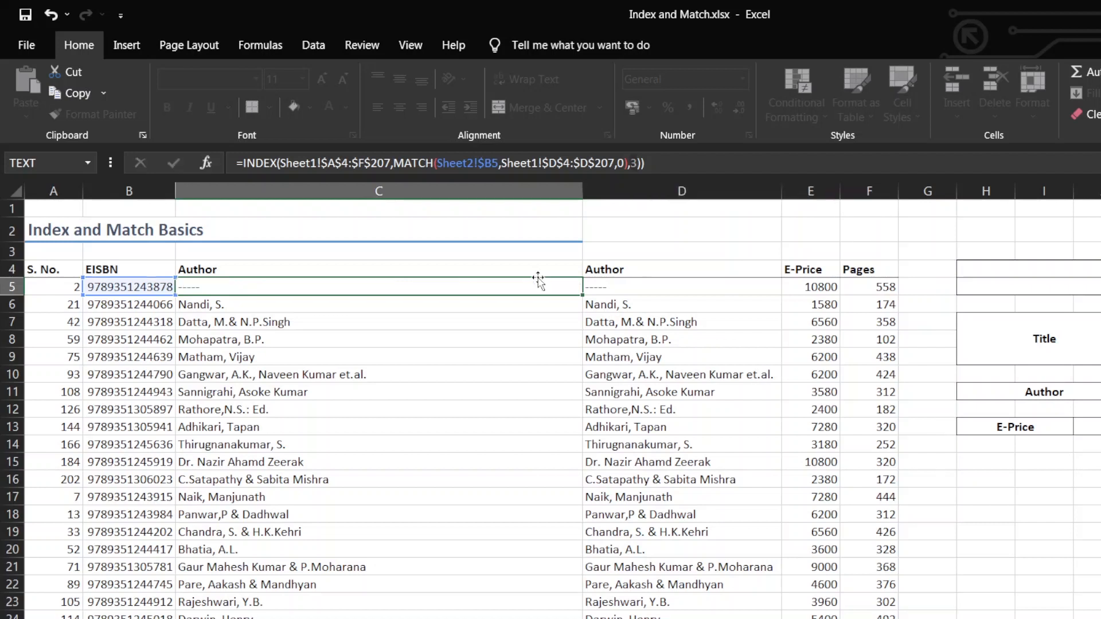
key("Escape")
Change the Author header in C4 to Authors to test a header that is missing from Sheet1
left_click_drag(484, 255, 339, 261)
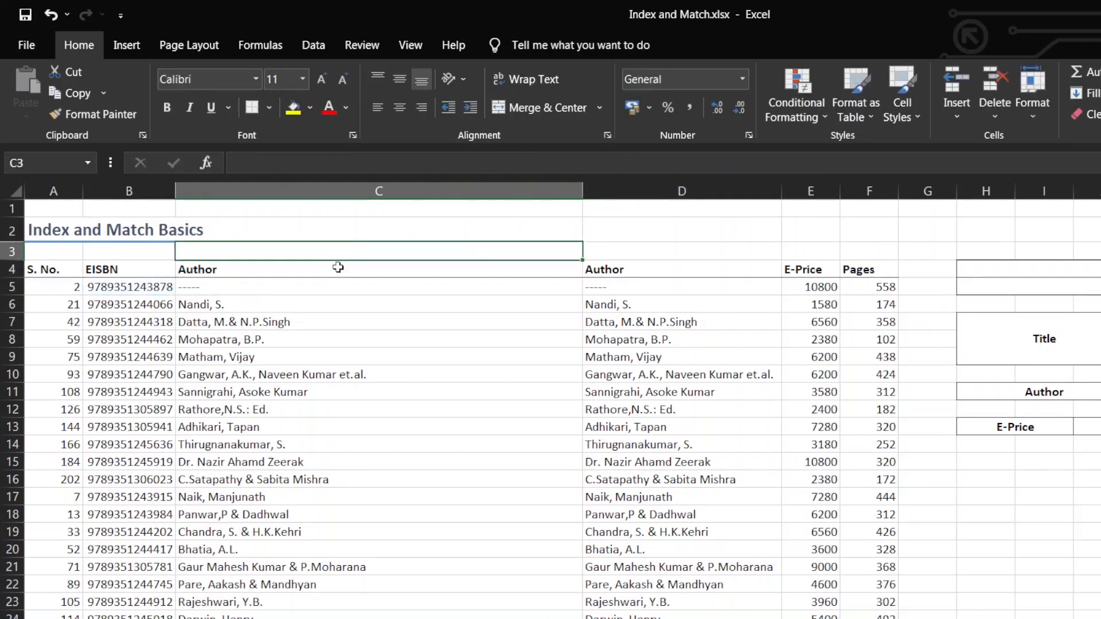
left_click(339, 267)
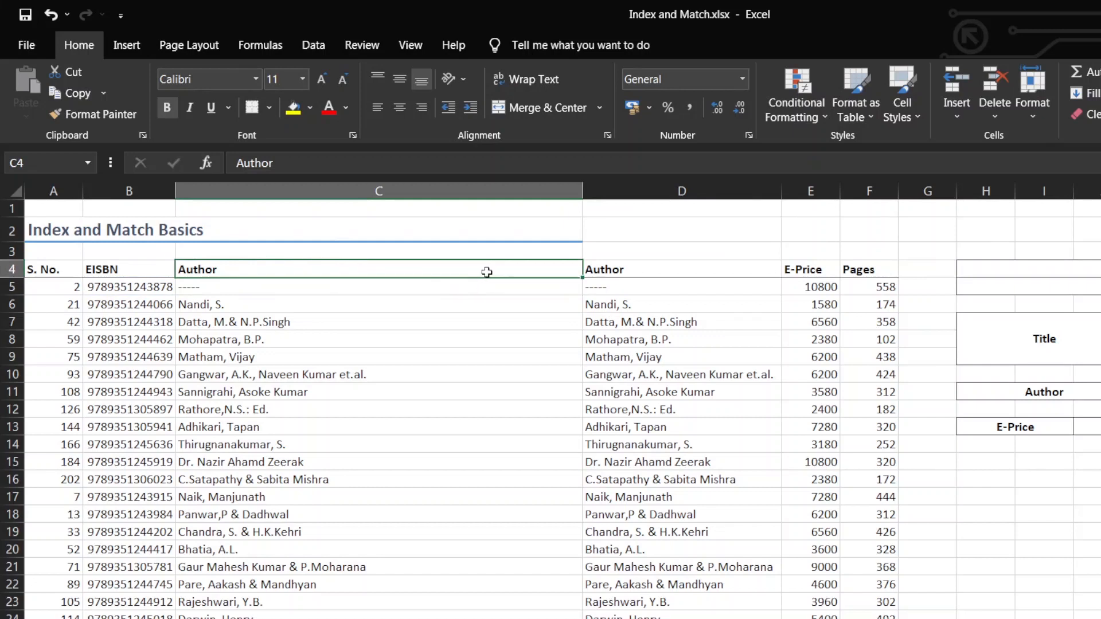
double_click(380, 270)
type("s")
key("Return")
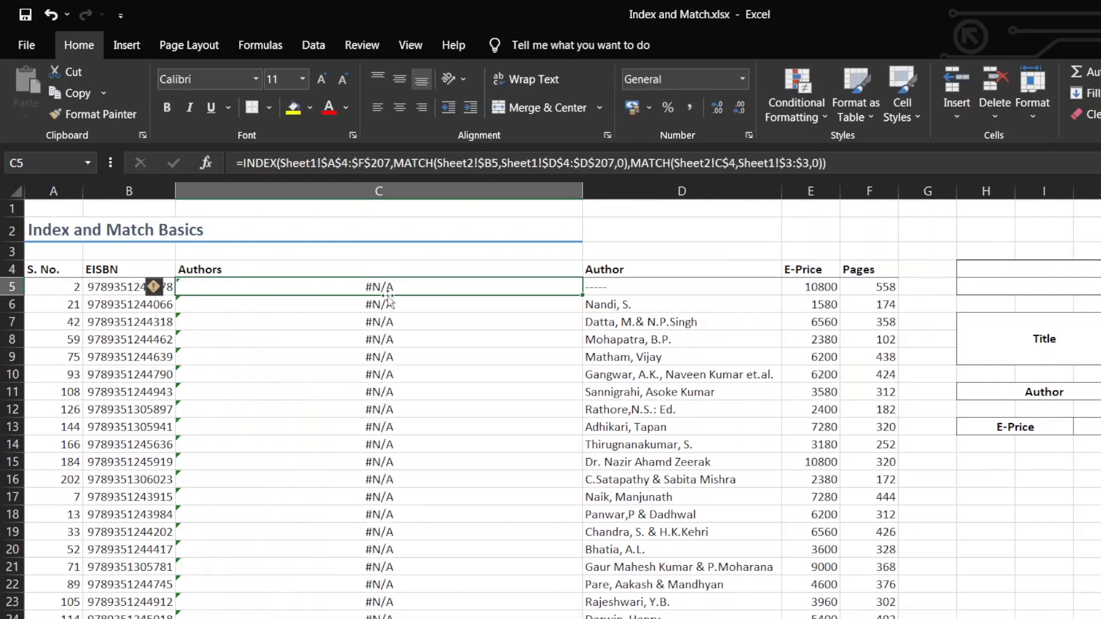
Correct the C4 header back to Author
left_click(363, 269)
double_click(367, 270)
key("BackSpace")
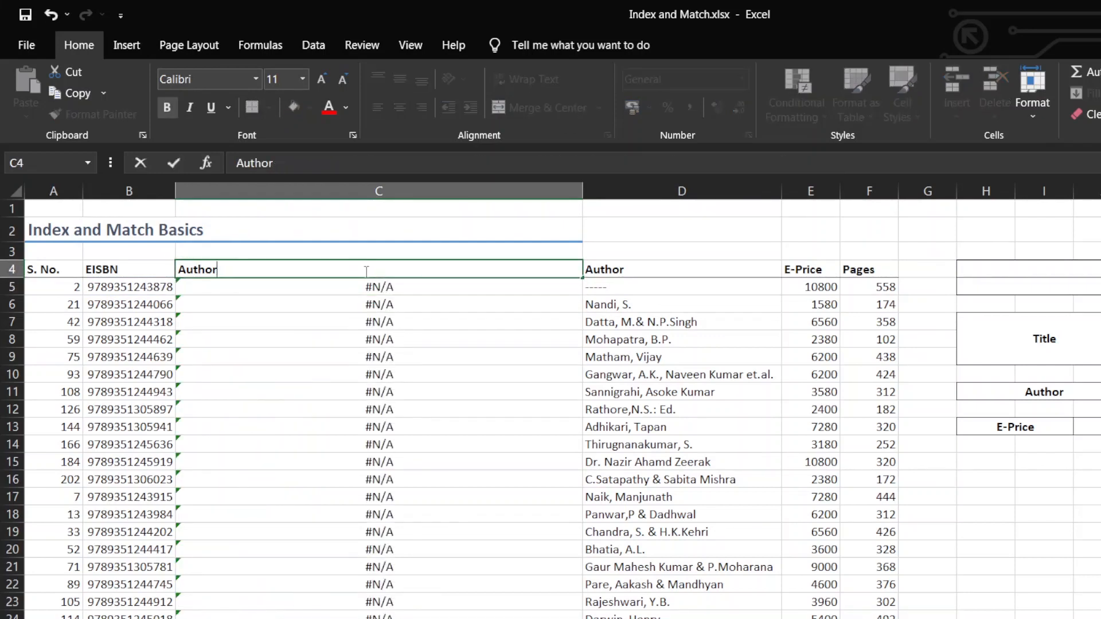
key("Return")
Undo the header edits in C4 back to Title and clear the leftover copy selection around D4
key("ctrl+z")
key("ctrl+z")
key("ctrl+z")
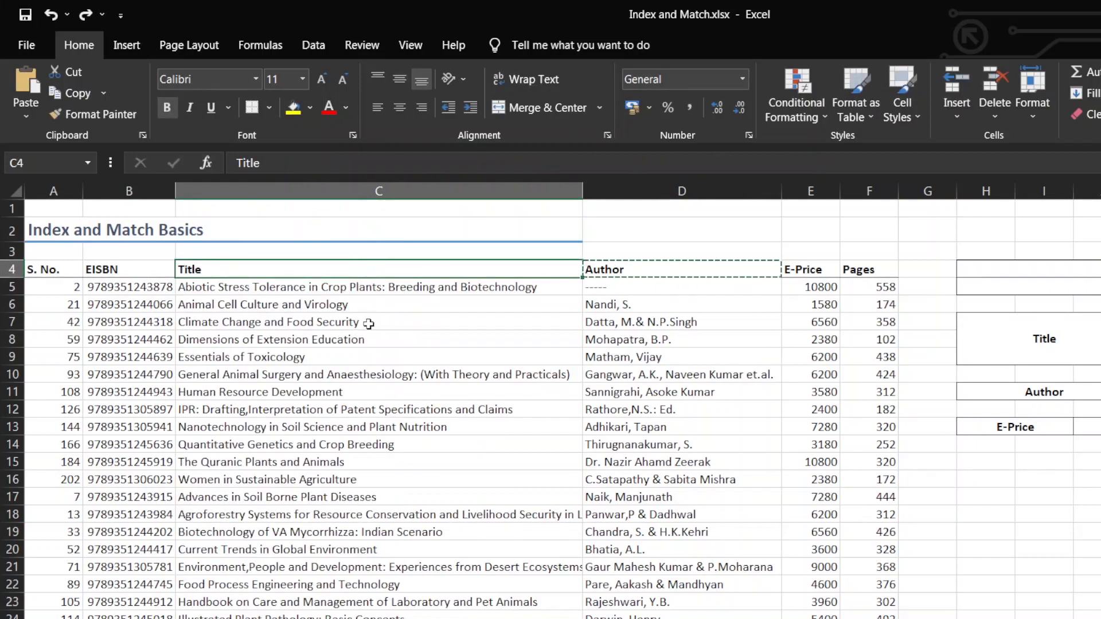
left_click(372, 322)
key("Escape")
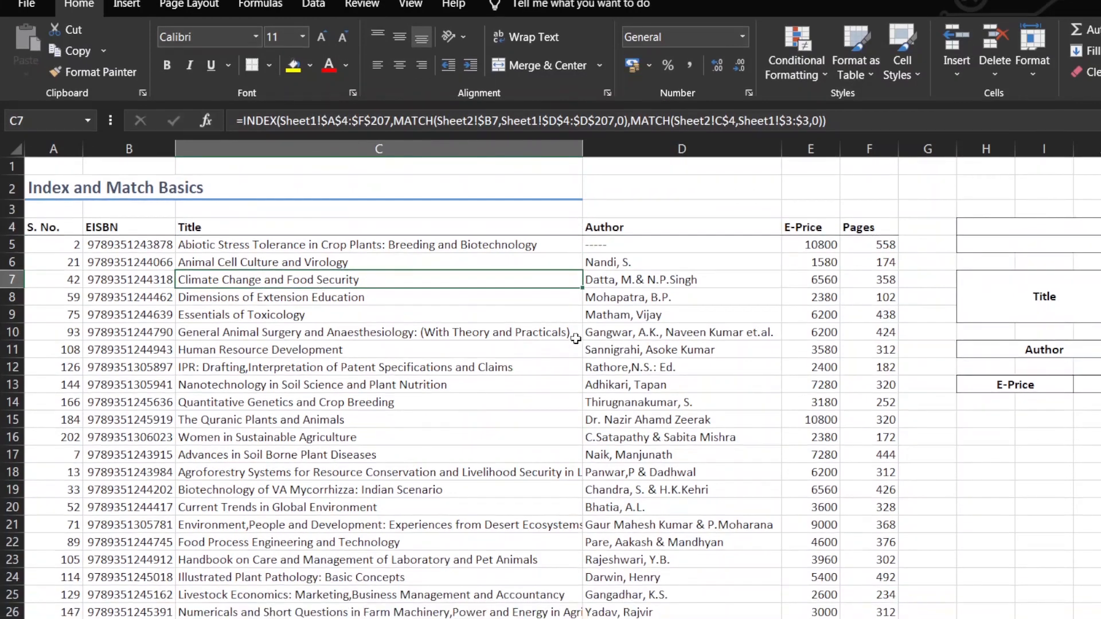
scroll(549, 351, "down", 2)
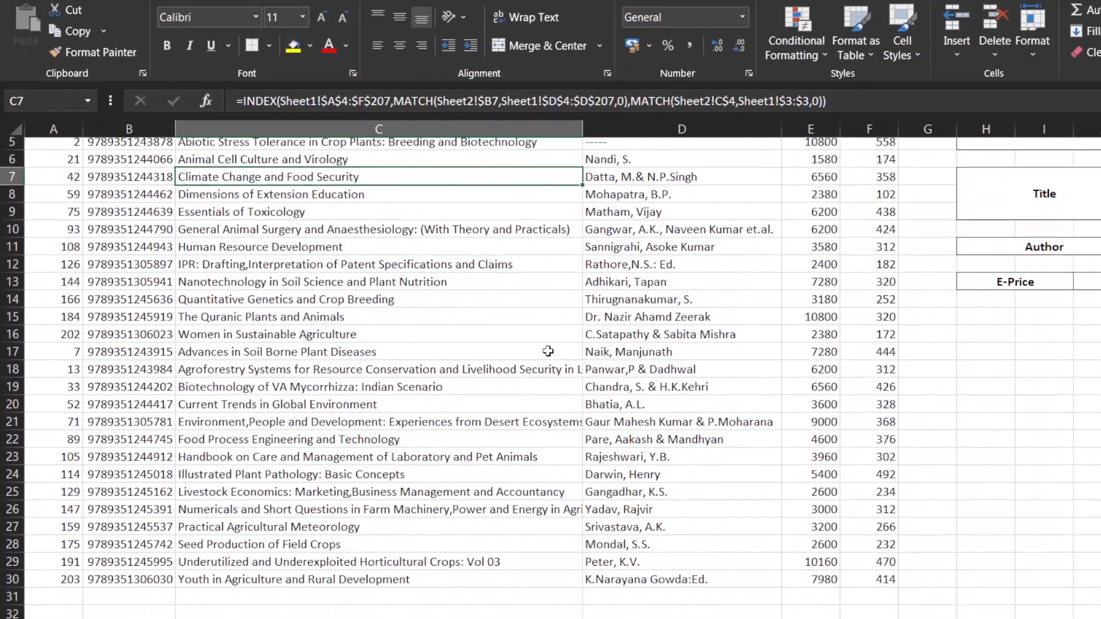
scroll(548, 351, "up", 2)
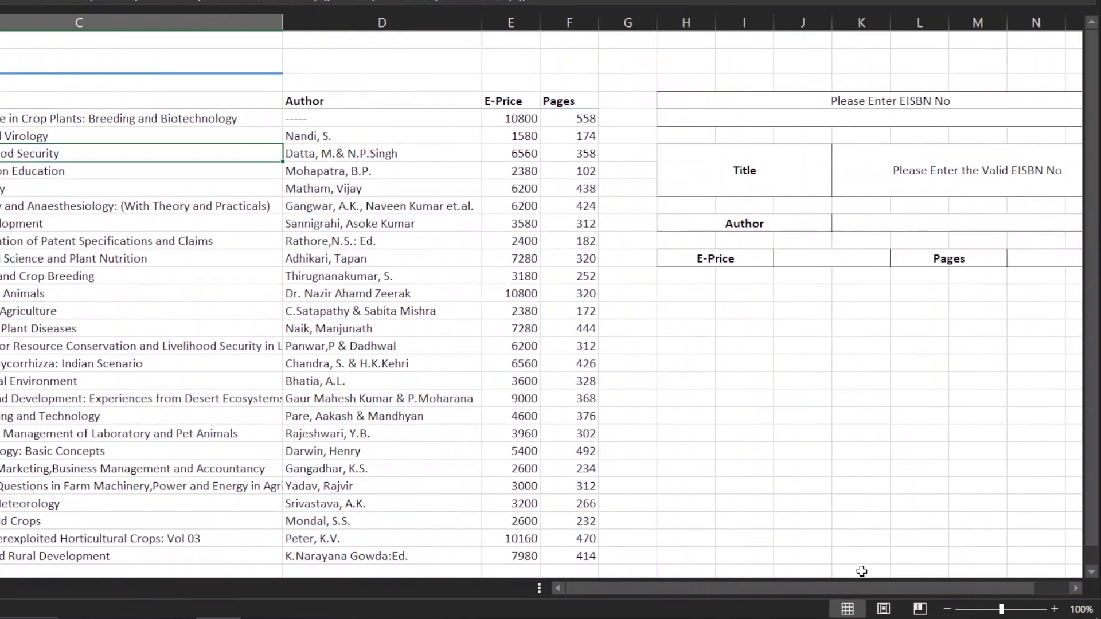
left_click(1004, 133)
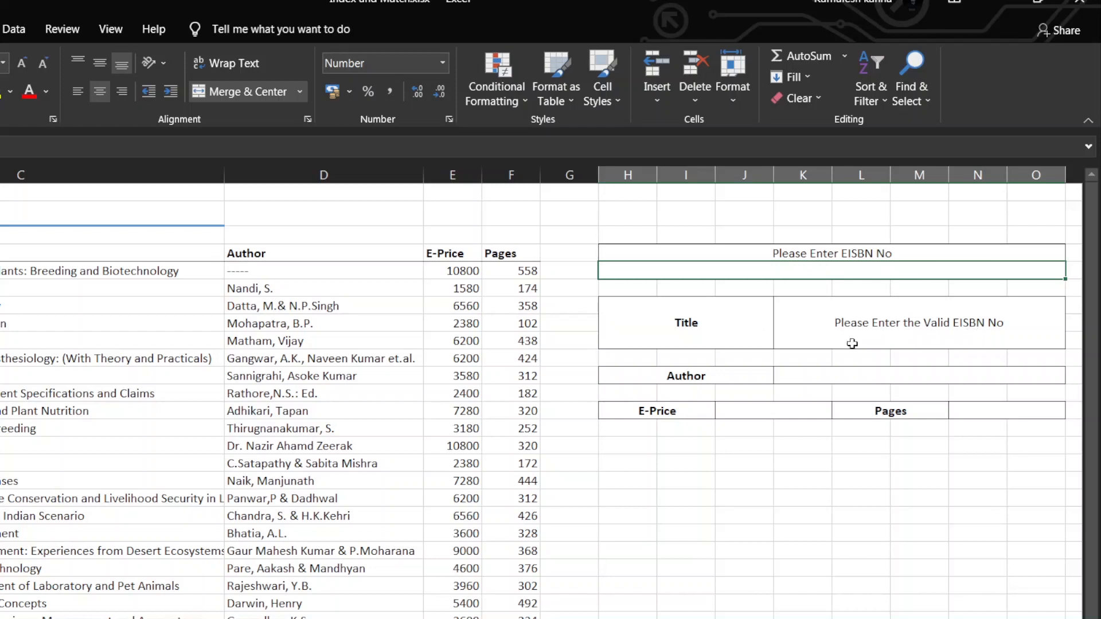
left_click(49, 347)
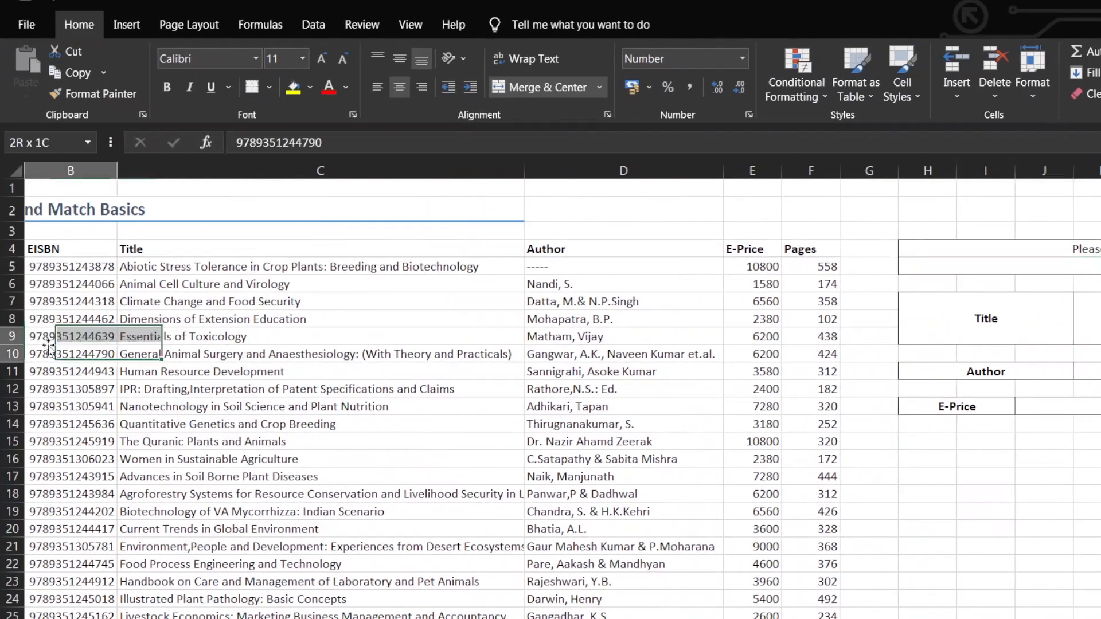
key("ctrl+c")
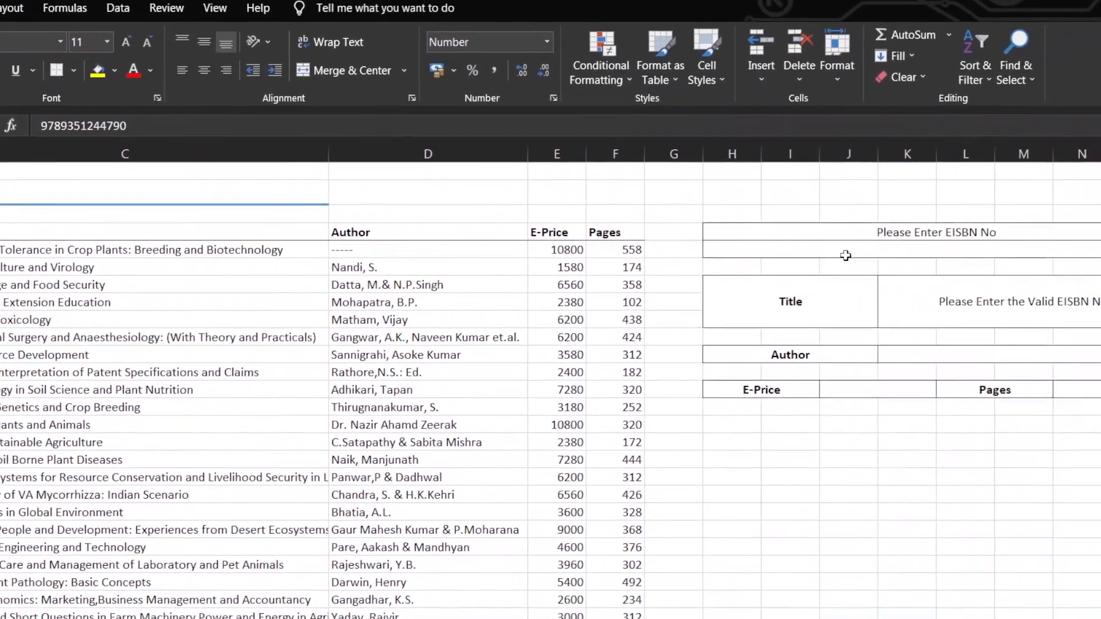
left_click(997, 227)
key("ctrl+v")
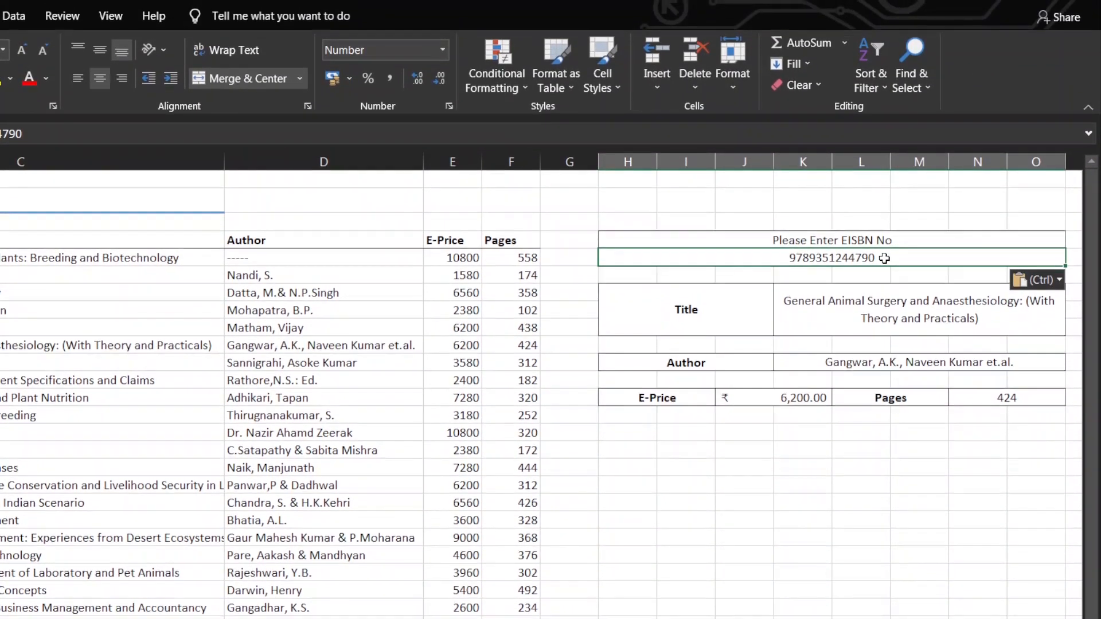
double_click(886, 254)
key("BackSpace")
type("1")
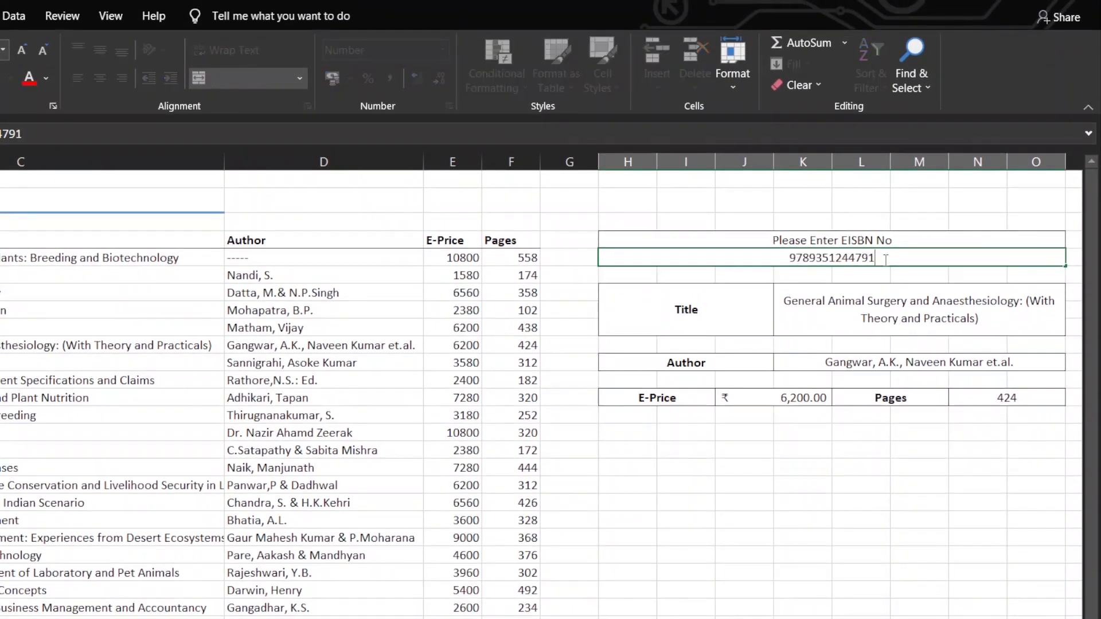
key("Return")
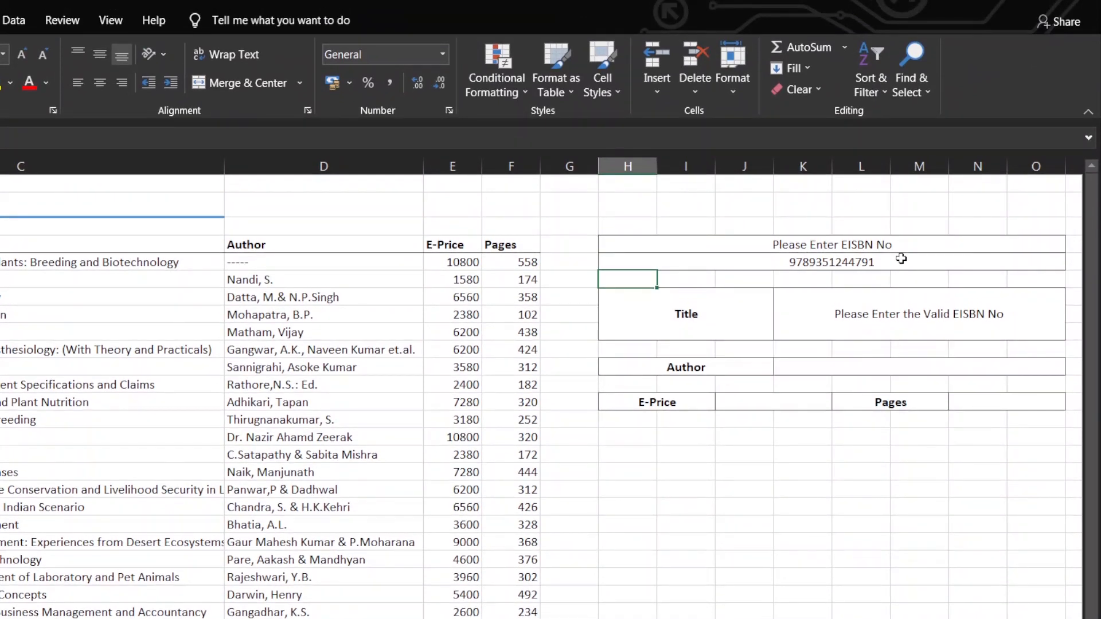
left_click(901, 259)
key("Delete")
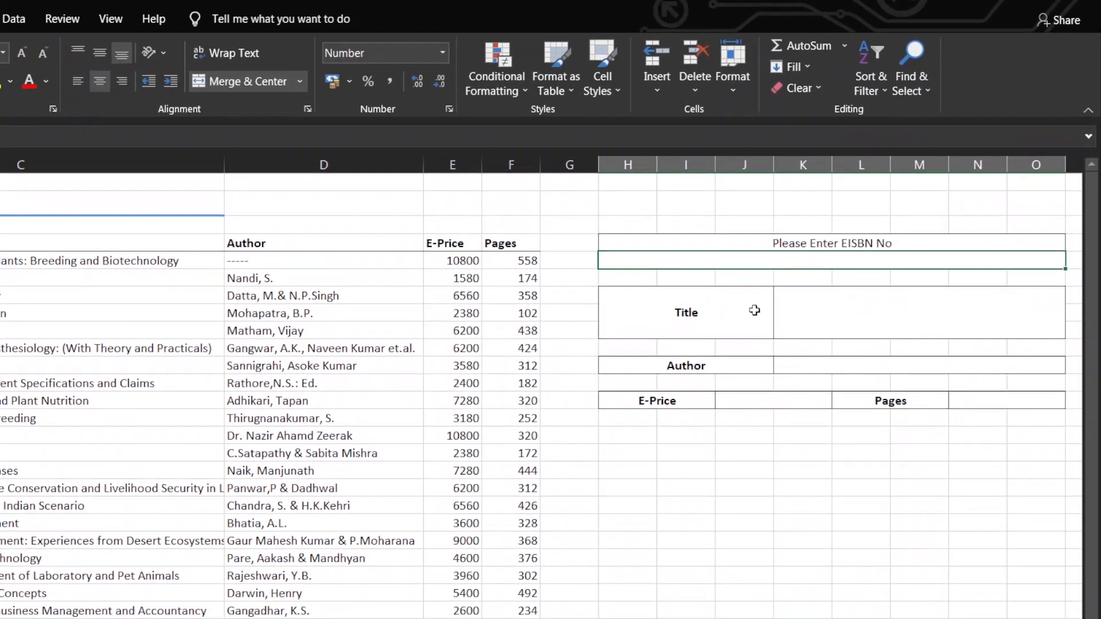
In the form's empty Title result cell, start an INDEX formula with the absolute array Sheet1!$A$4:$F$207
left_click(779, 314)
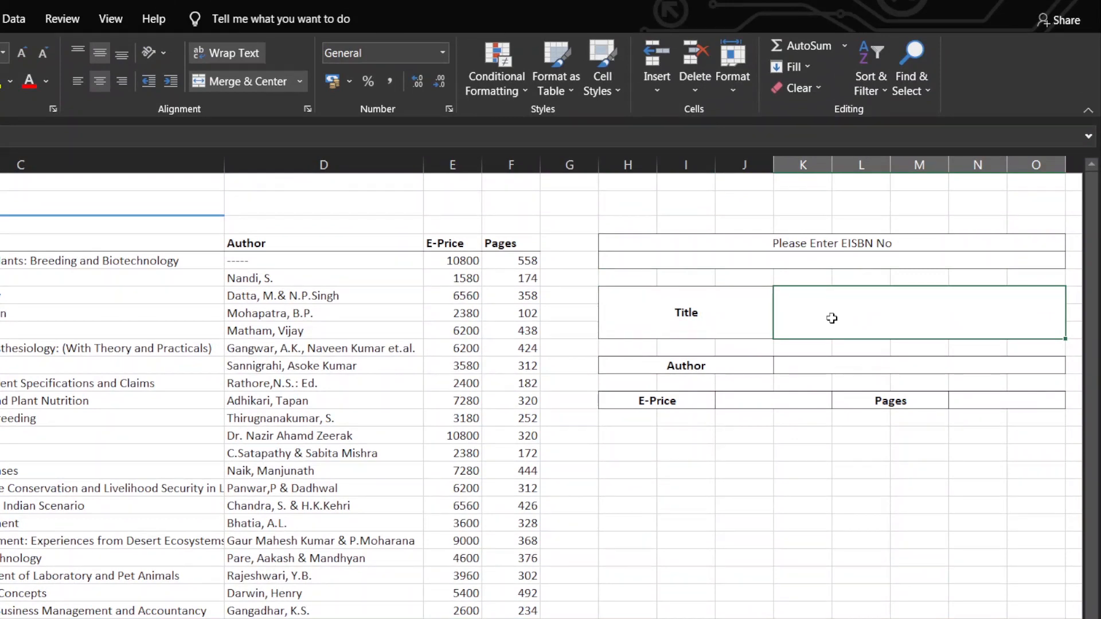
type("=")
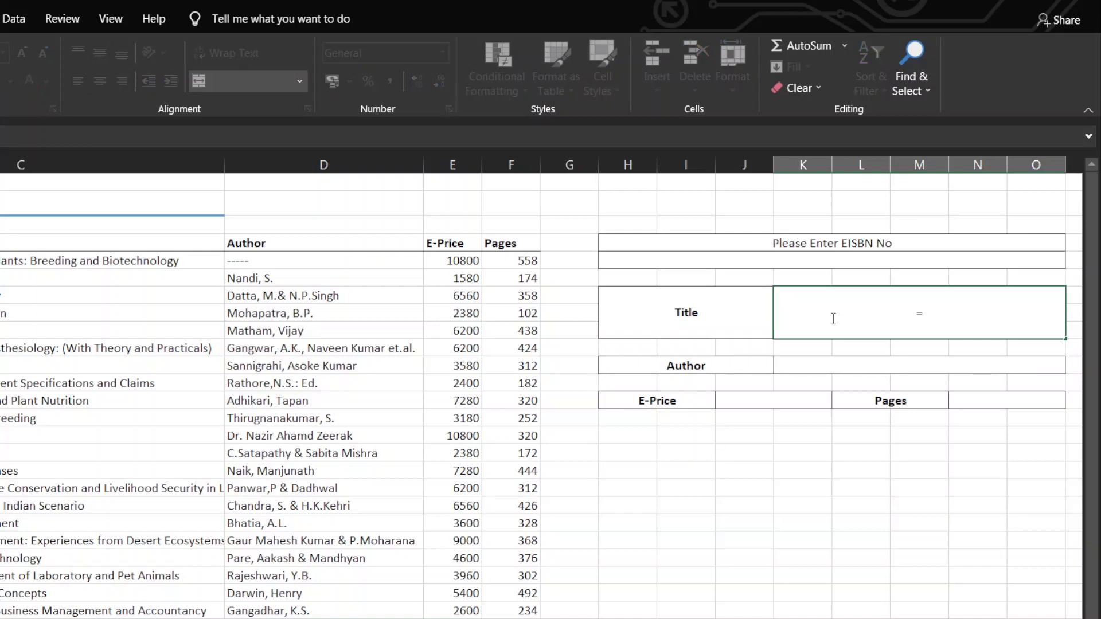
type("index")
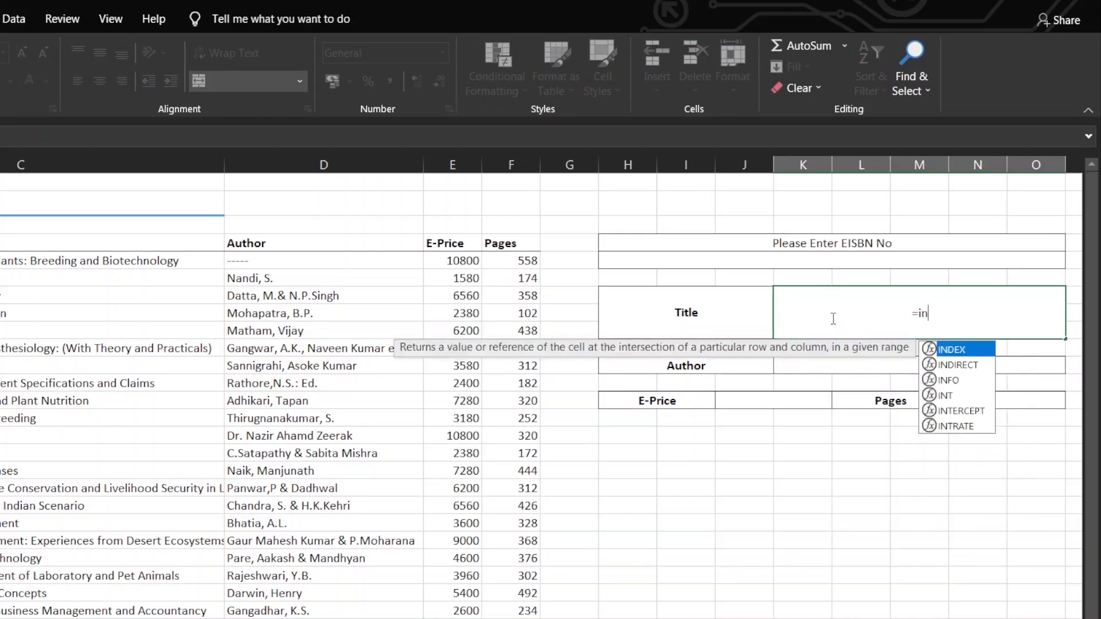
key("Tab")
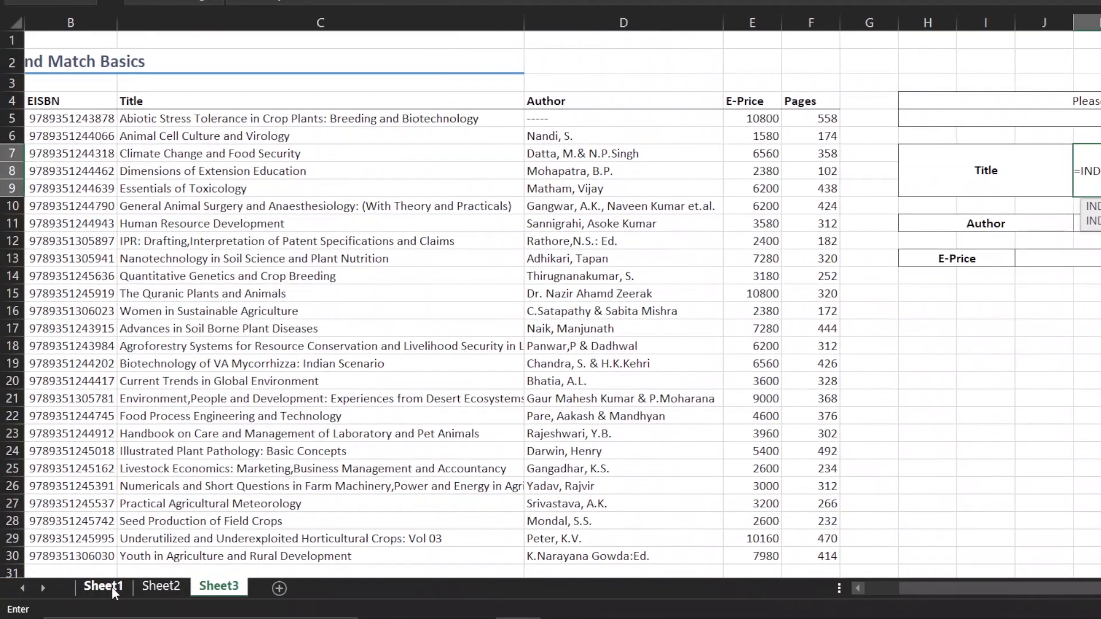
left_click(111, 587)
left_click(51, 261)
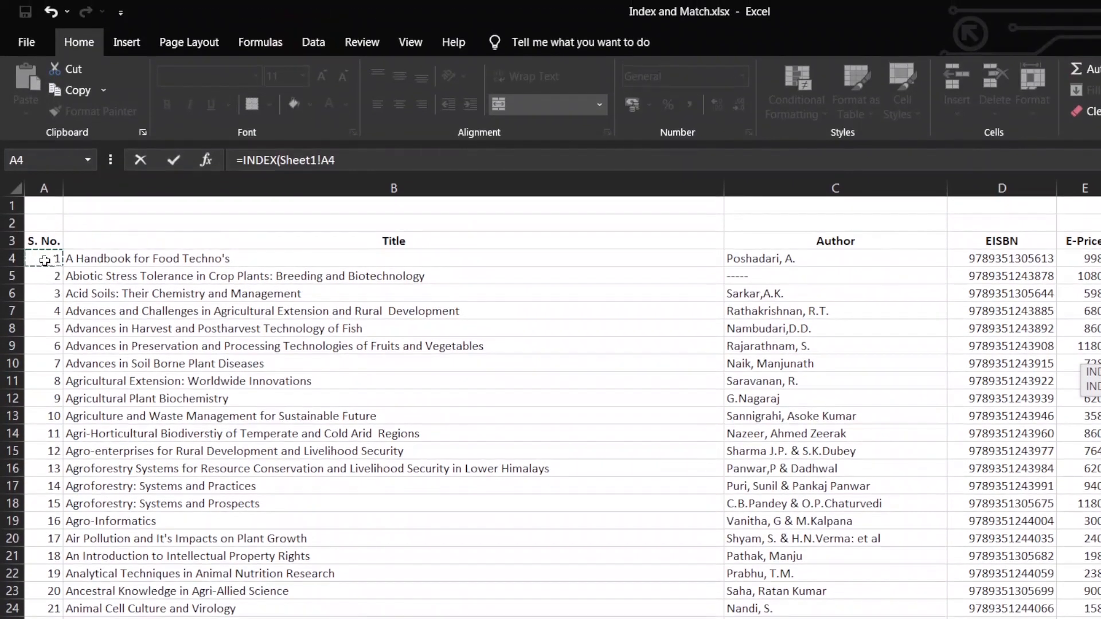
key("ctrl+shift+Right")
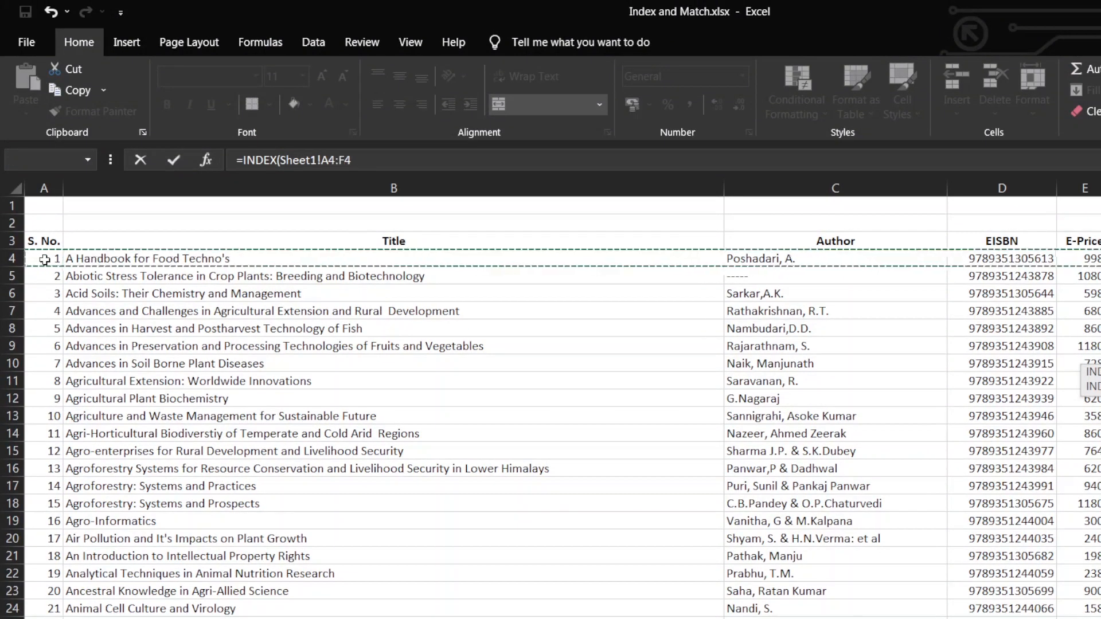
key("ctrl+shift+Down")
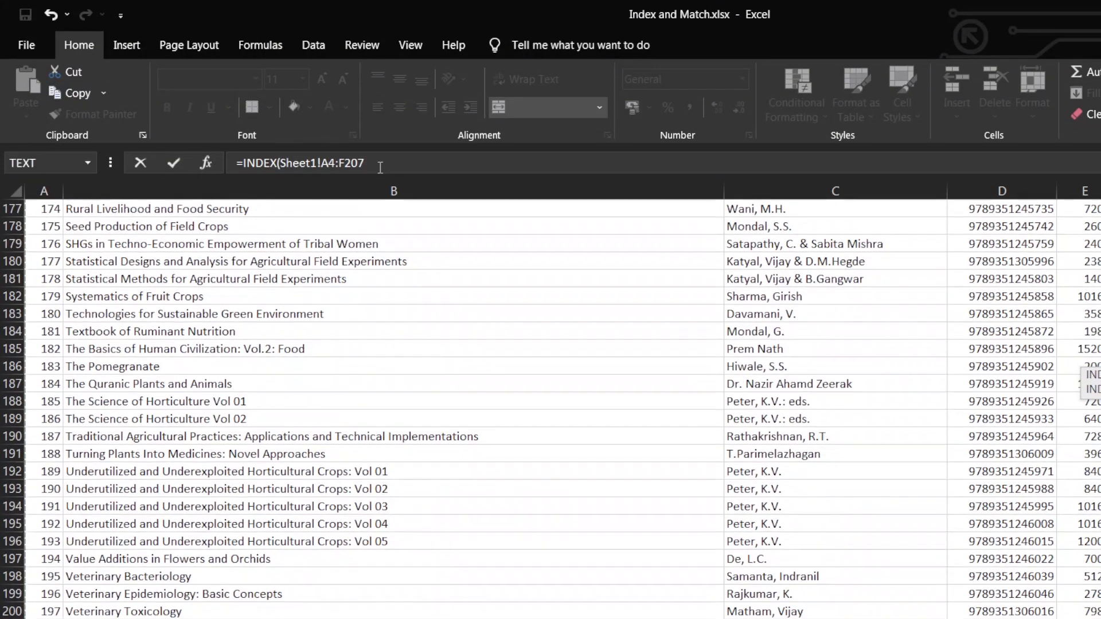
key("F4")
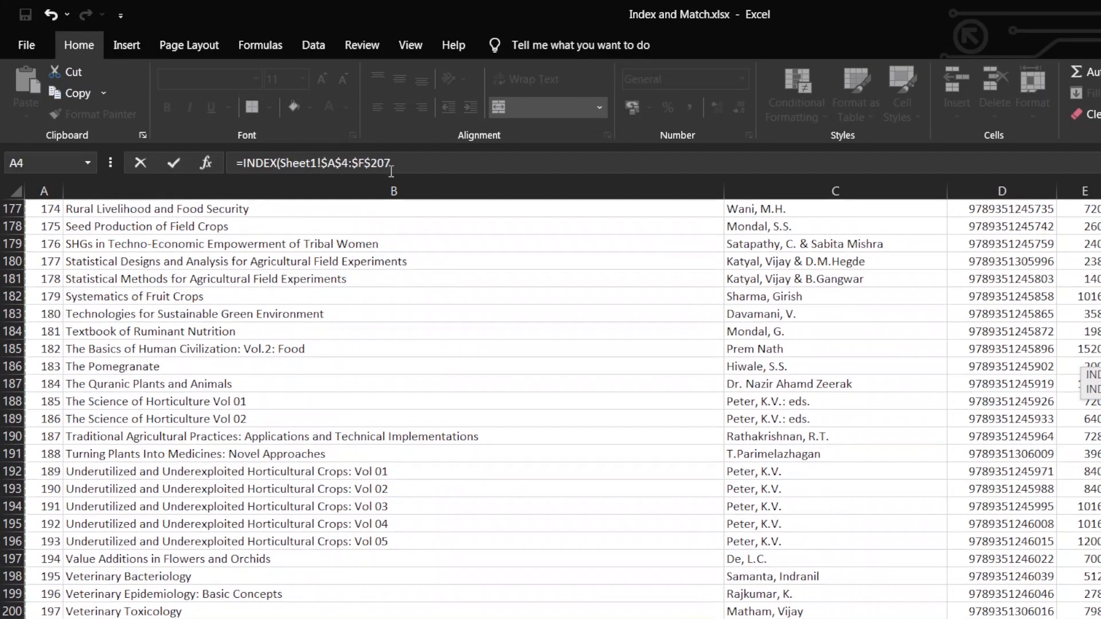
Add a MATCH function as the row number, with the EISBN entry cell Sheet3!$H$5 as its absolute lookup value
type(",")
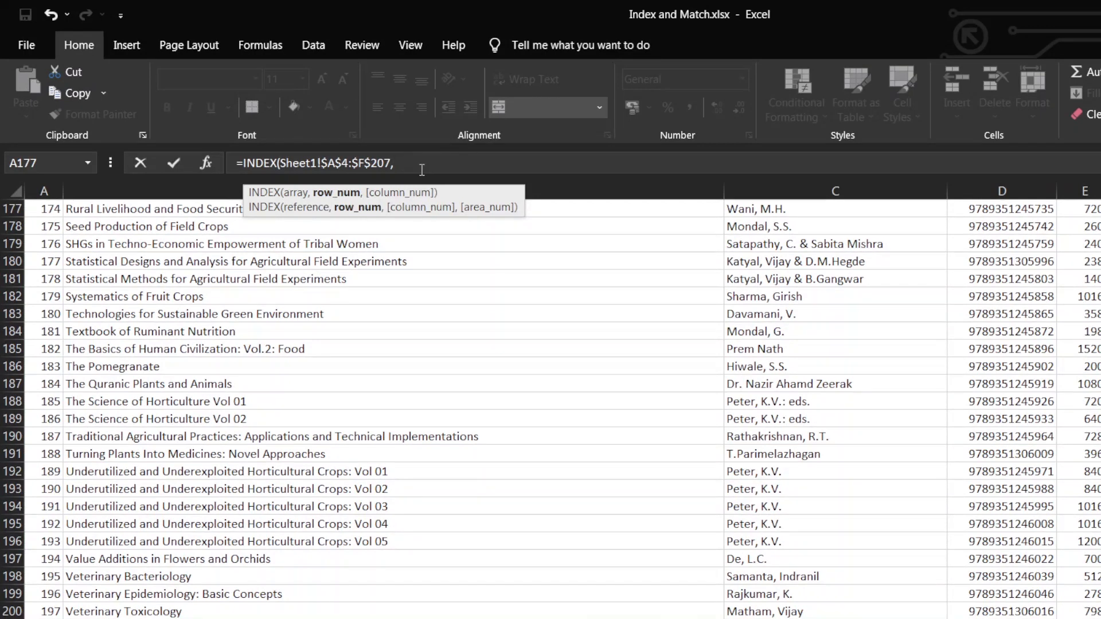
type("match")
key("Tab")
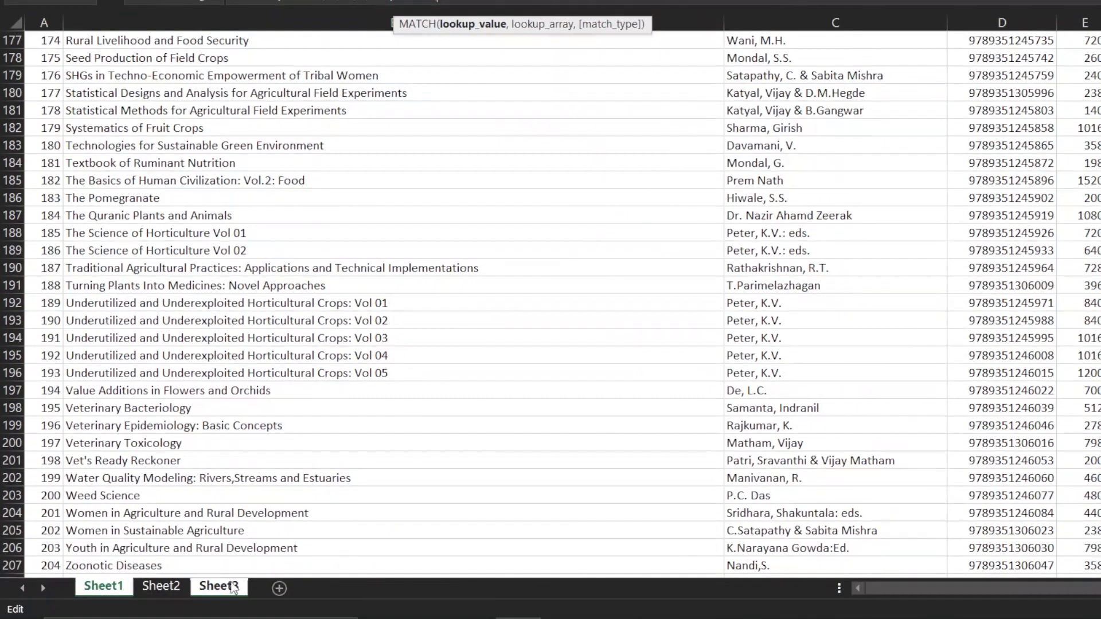
left_click(232, 588)
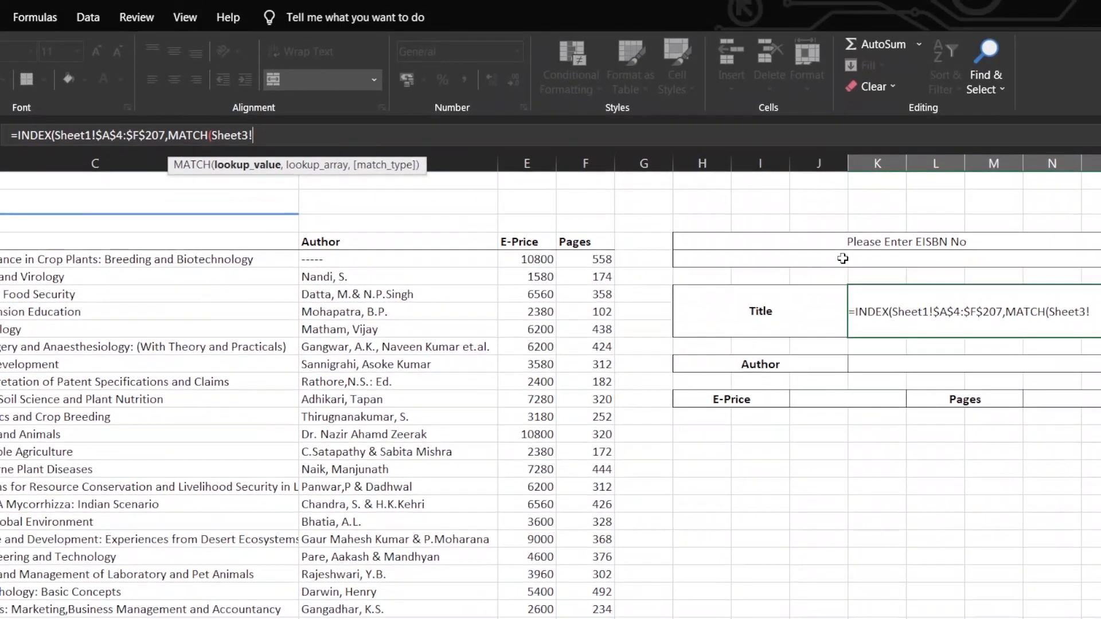
left_click(843, 211)
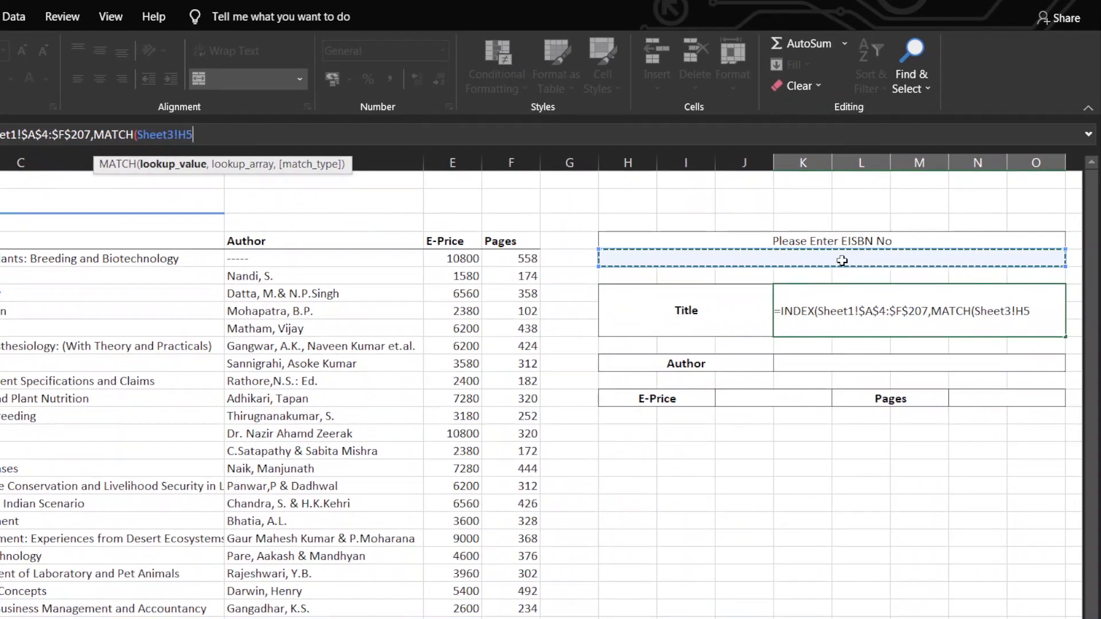
key("F4")
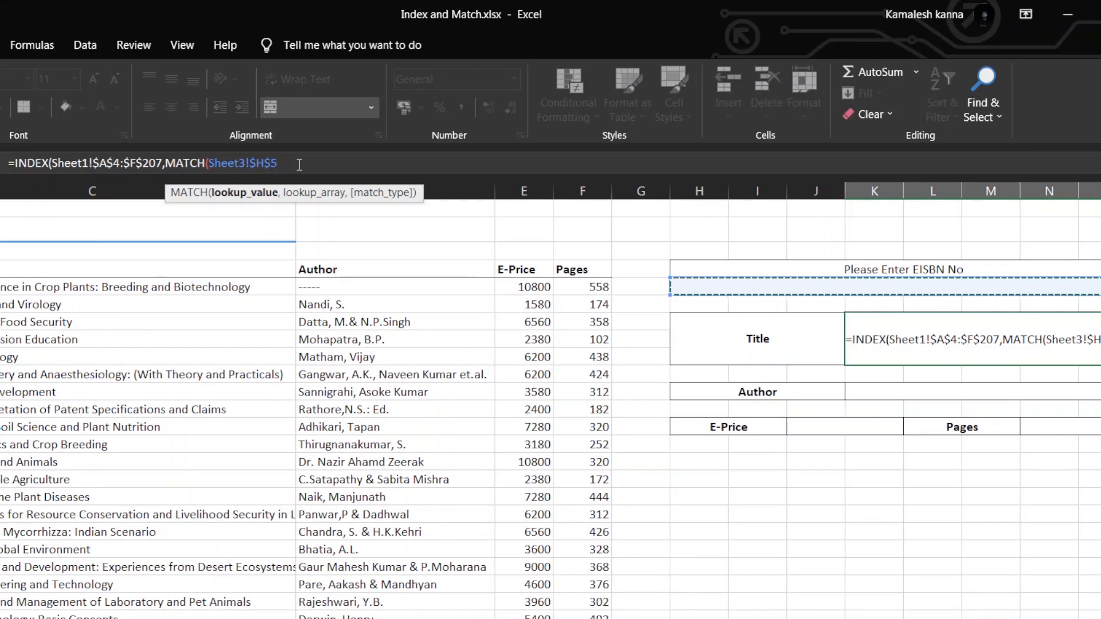
Set the MATCH lookup array to the absolute EISBN range Sheet1!$D$4:$D$207
type(",")
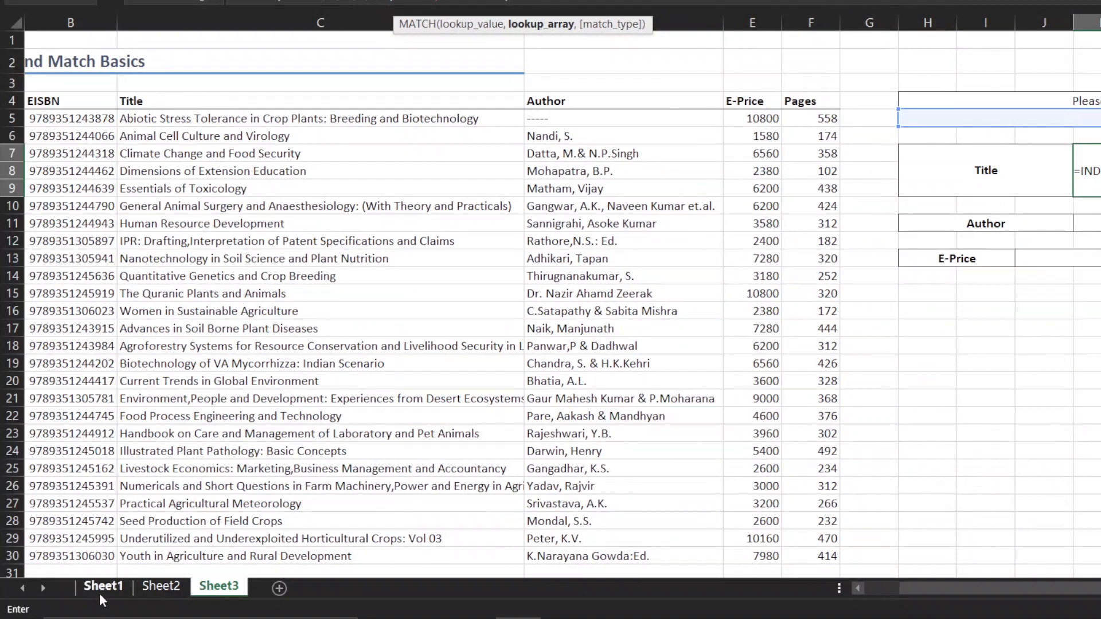
left_click(100, 594)
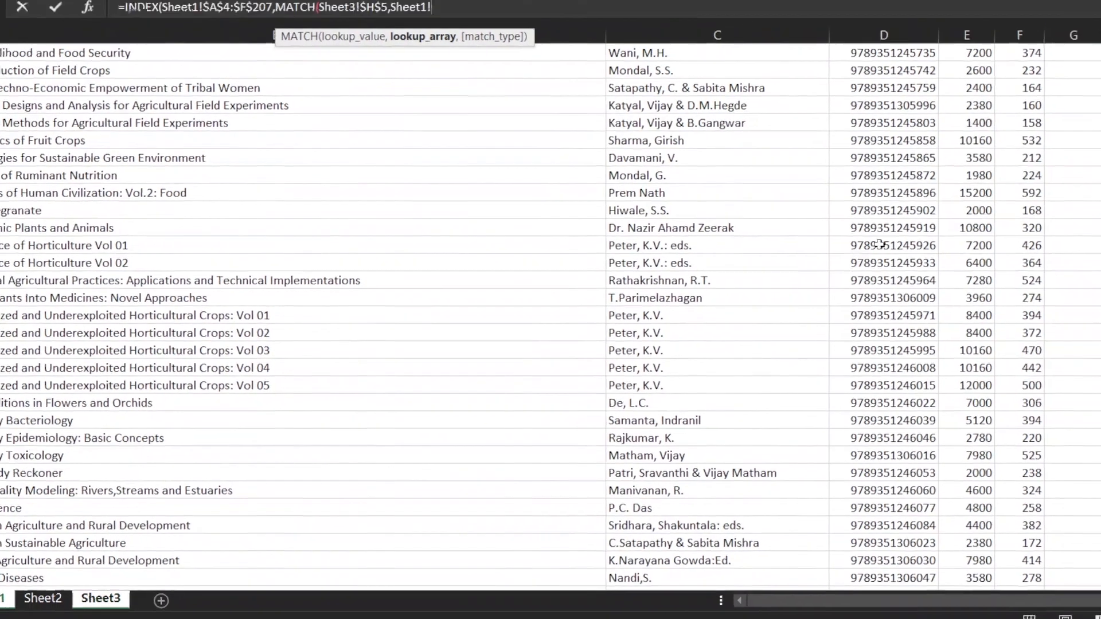
scroll(879, 244, "up", 20)
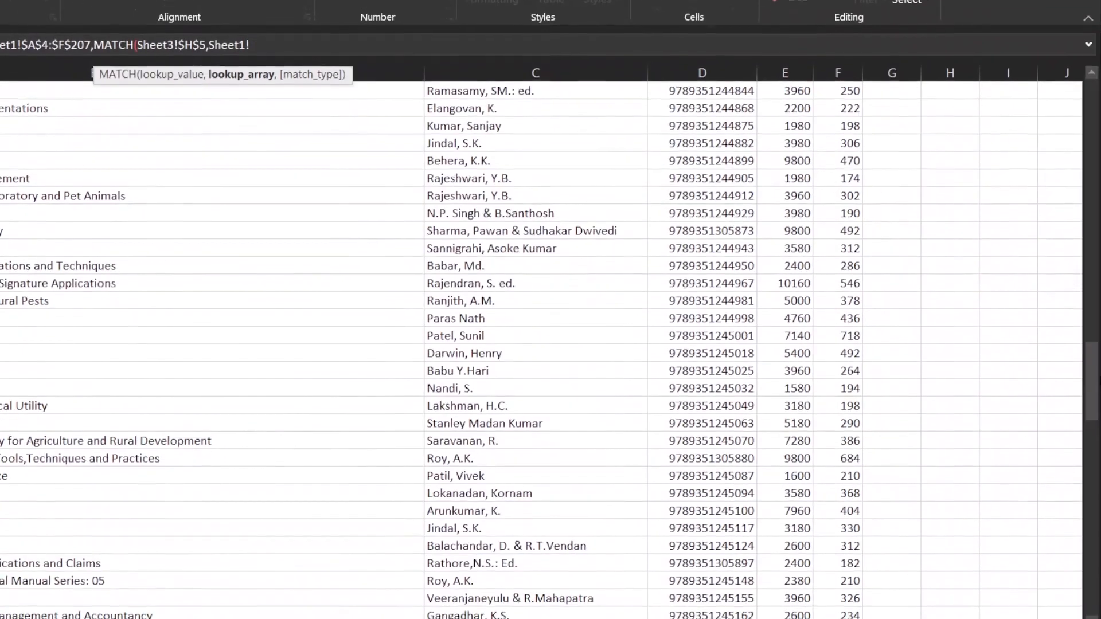
left_click_drag(1094, 353, 1093, 92)
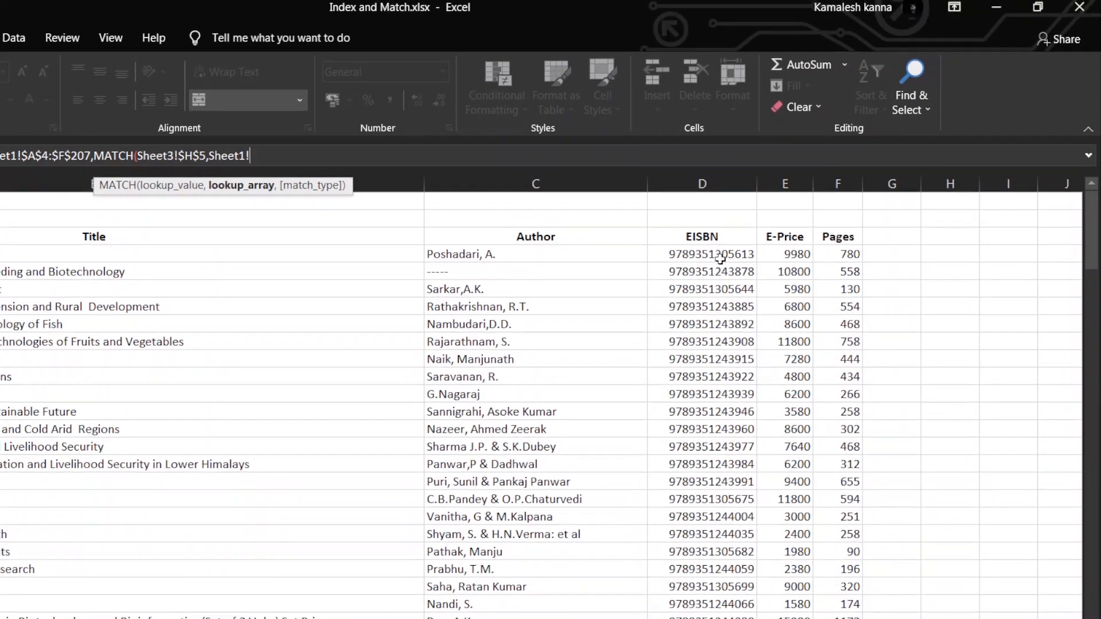
left_click(720, 260)
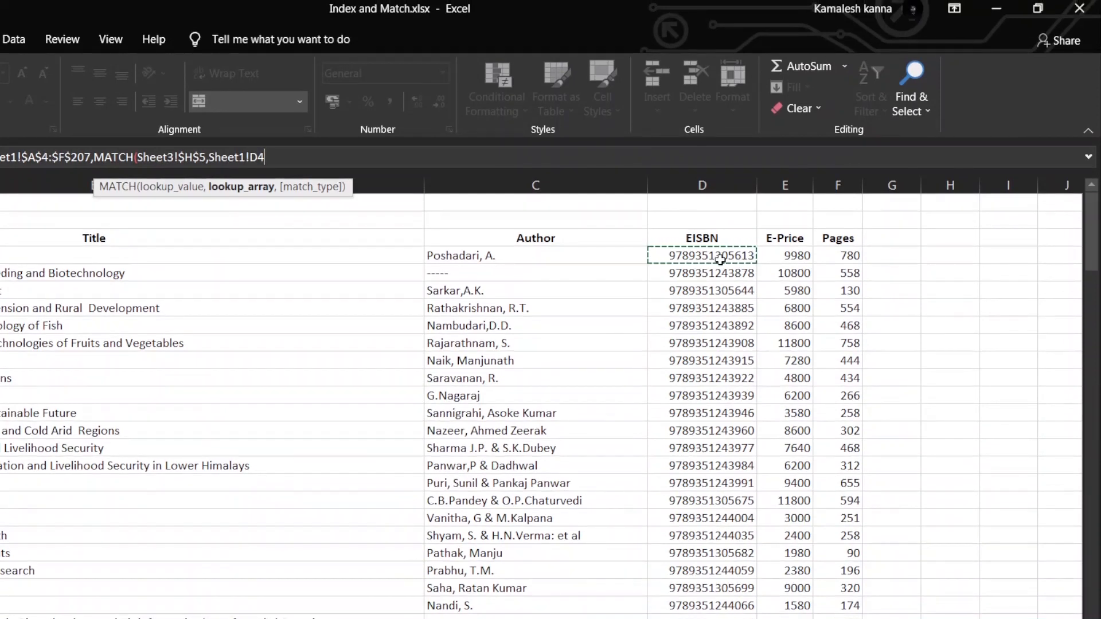
key("ctrl+shift+Down")
key("F4")
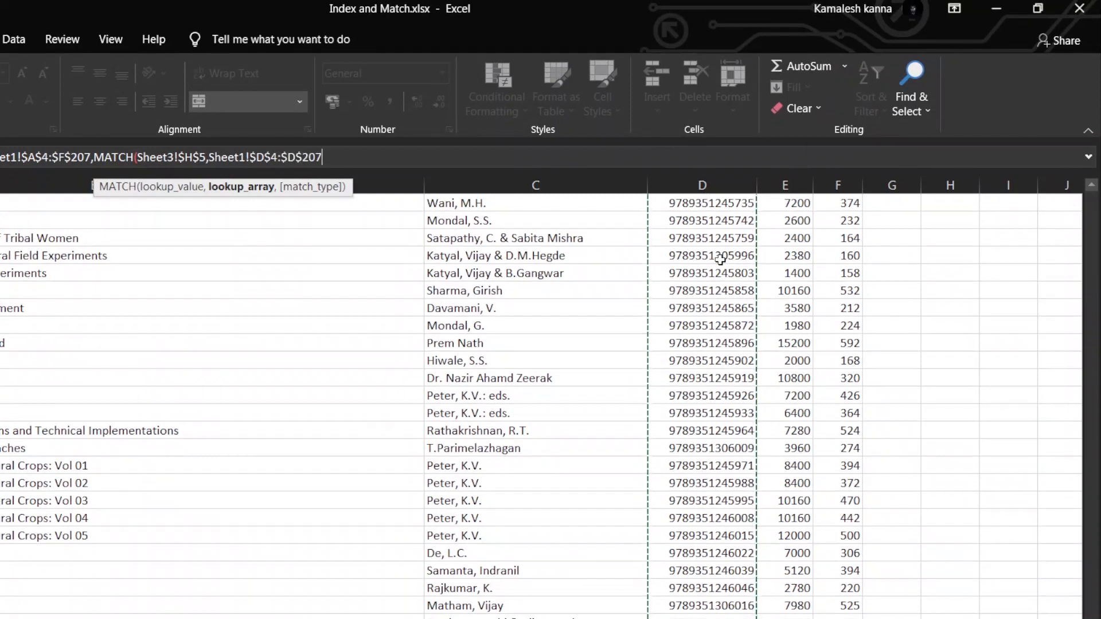
Complete the row MATCH with match type 0 for an exact match, and continue to the INDEX column argument
type(",")
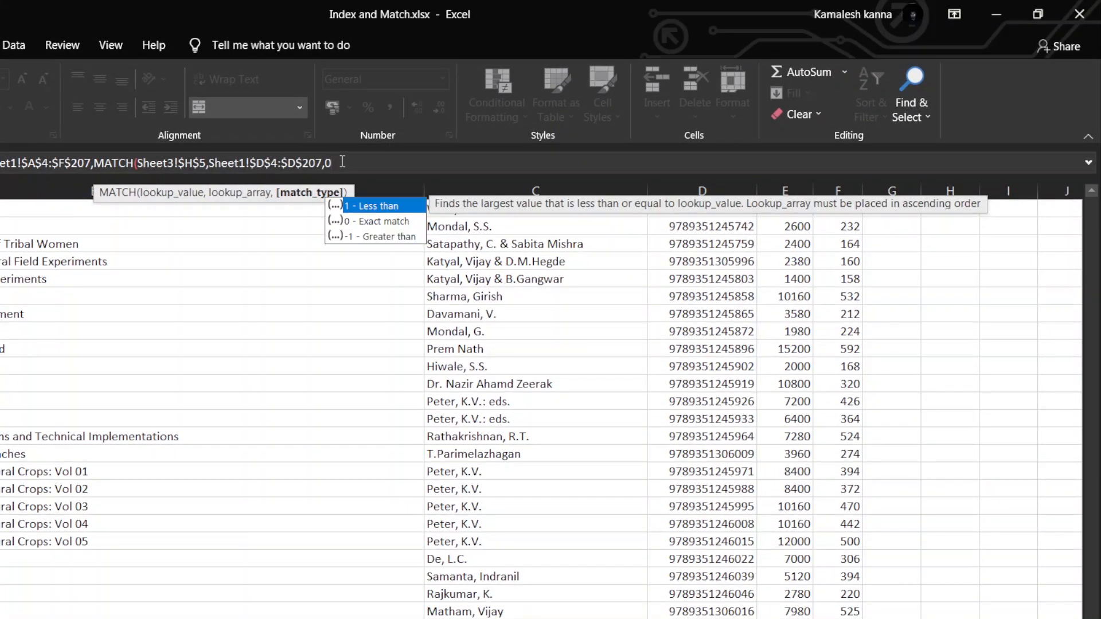
type("0)")
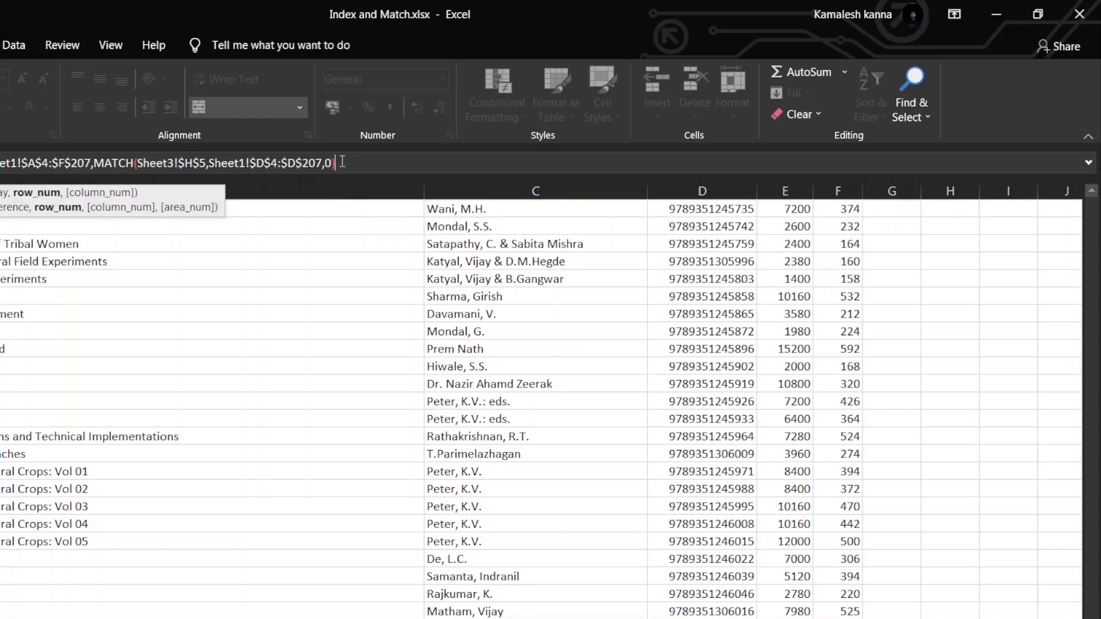
type(",")
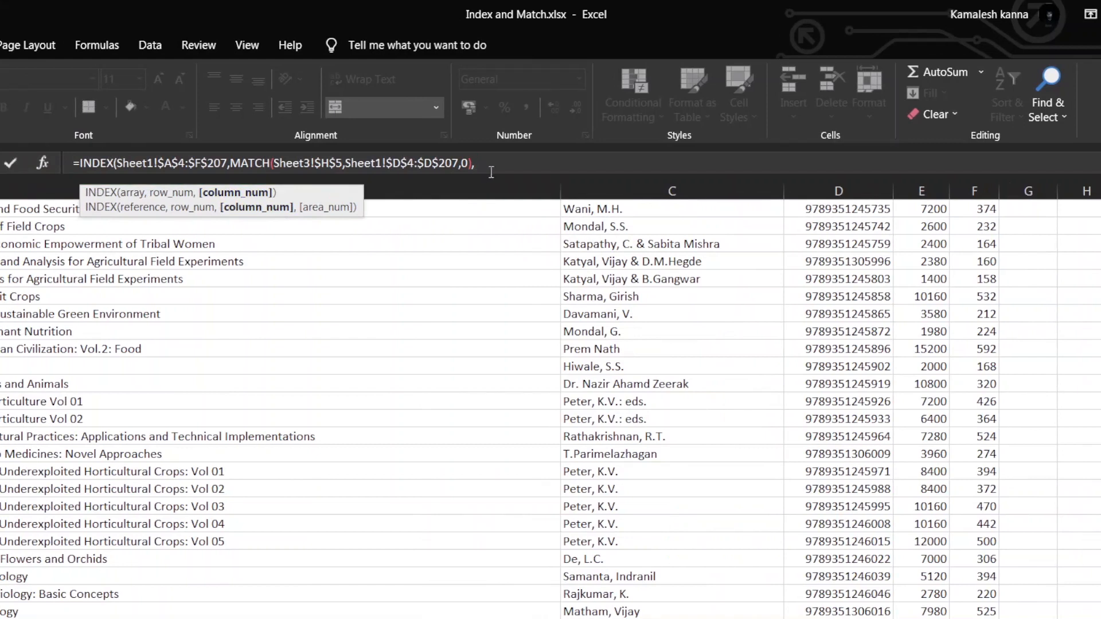
type("MATCH(")
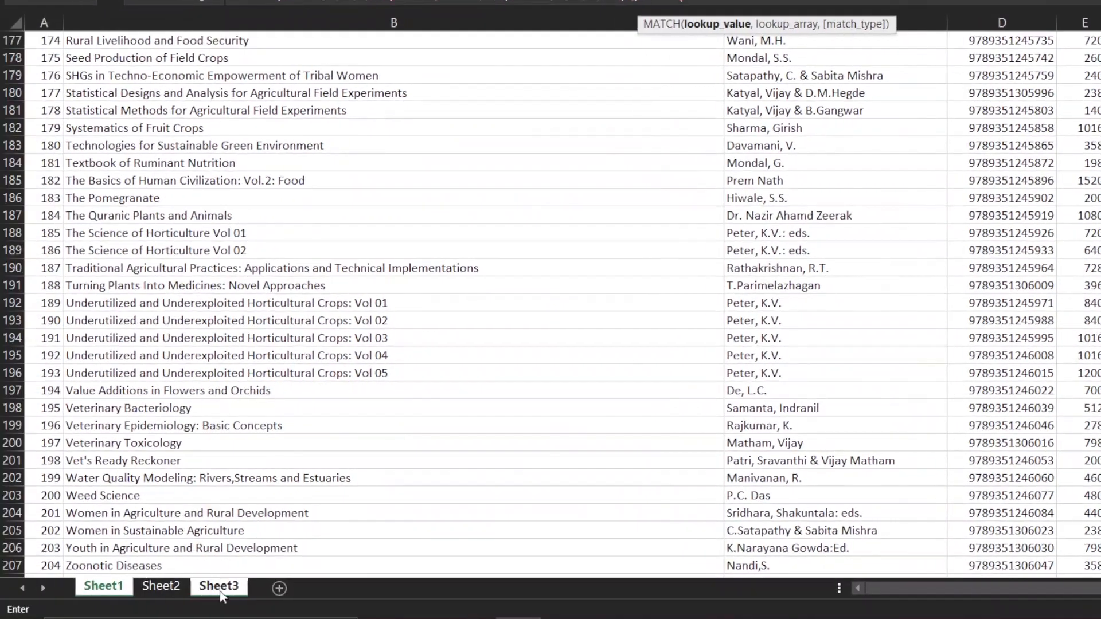
Add a second MATCH as the column number, with the form's Title label Sheet3!$H$7 as its absolute lookup value
left_click(220, 588)
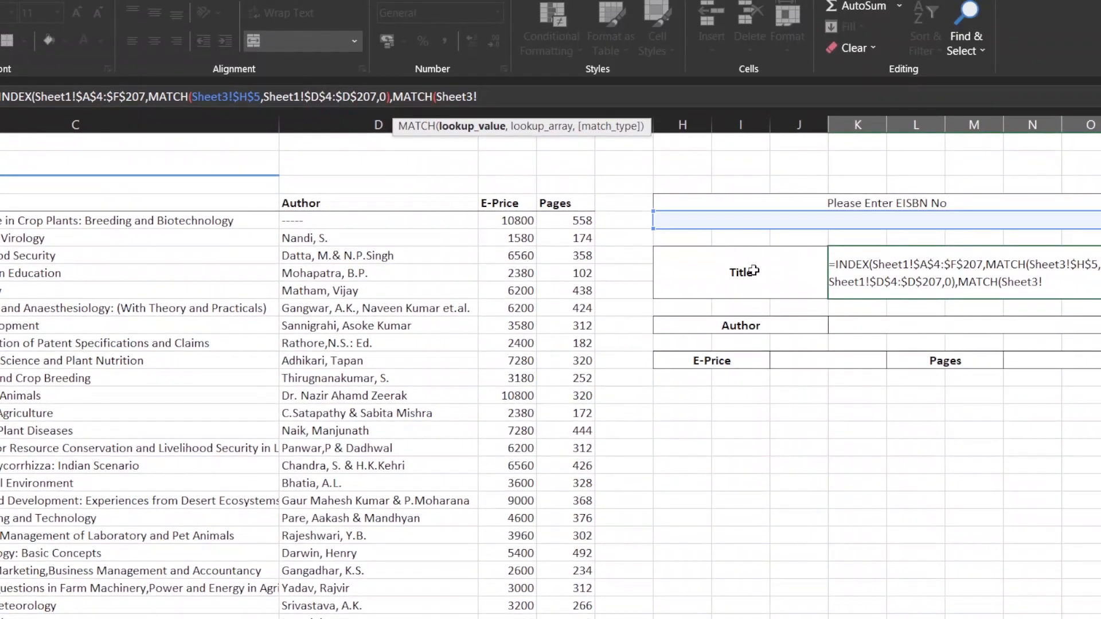
left_click(754, 271)
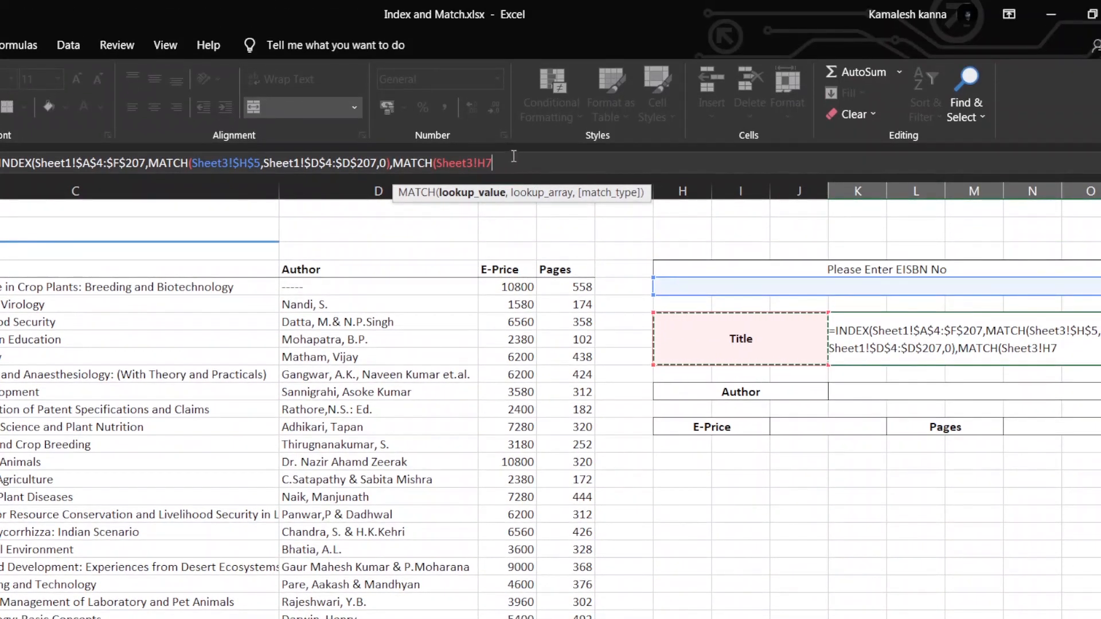
key("F4")
type(",")
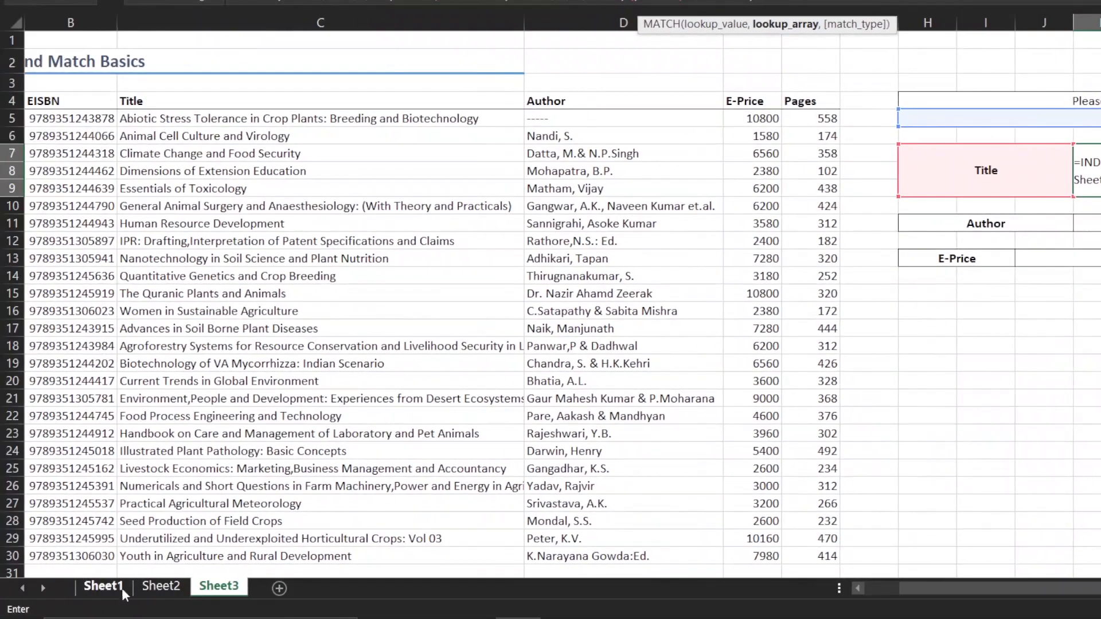
Set the column MATCH lookup array to the absolute header row Sheet1!$3:$3 with exact match 0, and enter the Title formula
left_click(121, 587)
scroll(150, 174, "up", 12)
scroll(150, 278, "up", 20)
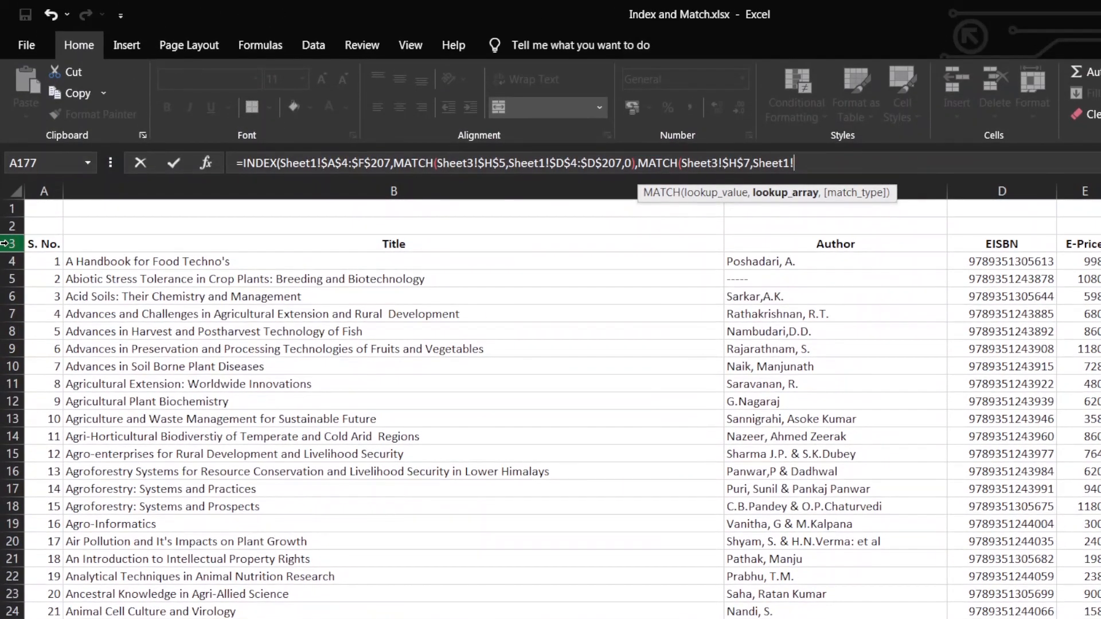
left_click(7, 243)
key("F4")
type(",")
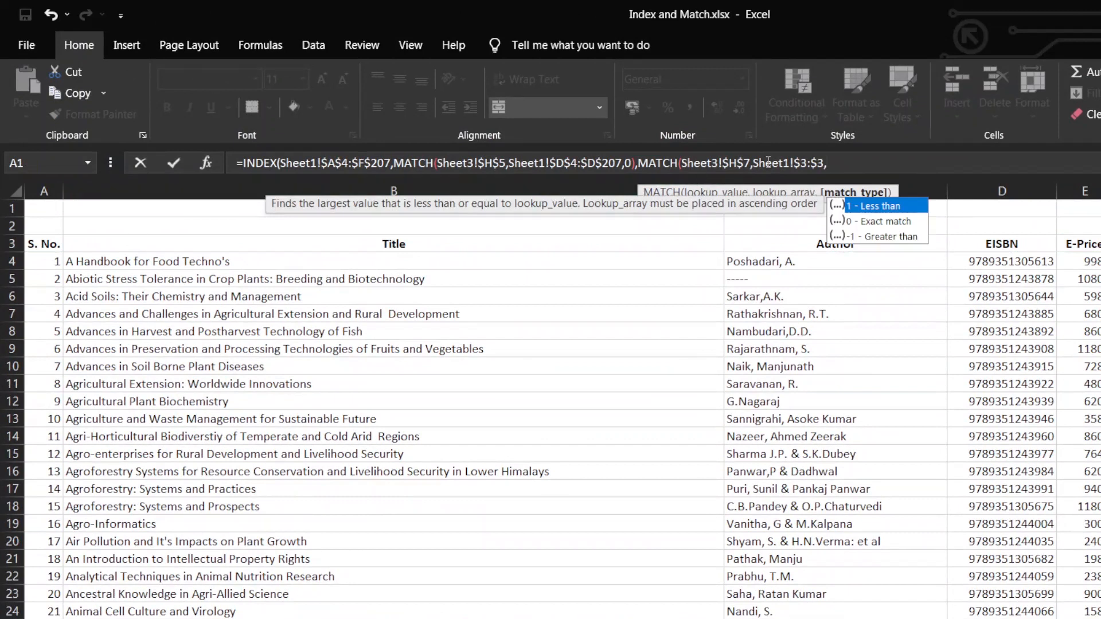
type("0))")
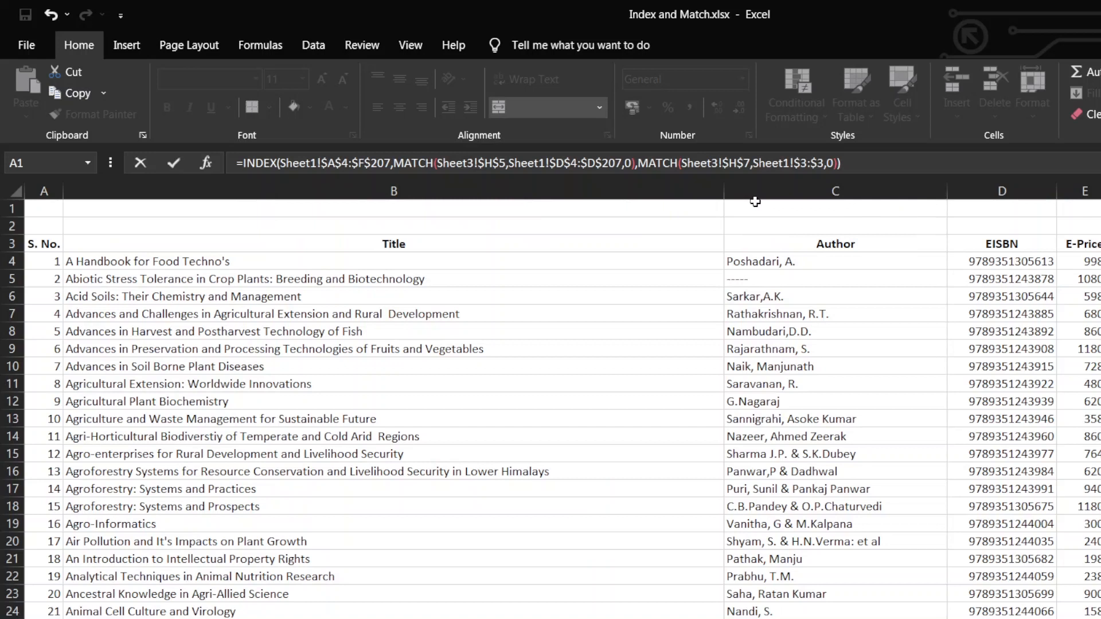
key("Return")
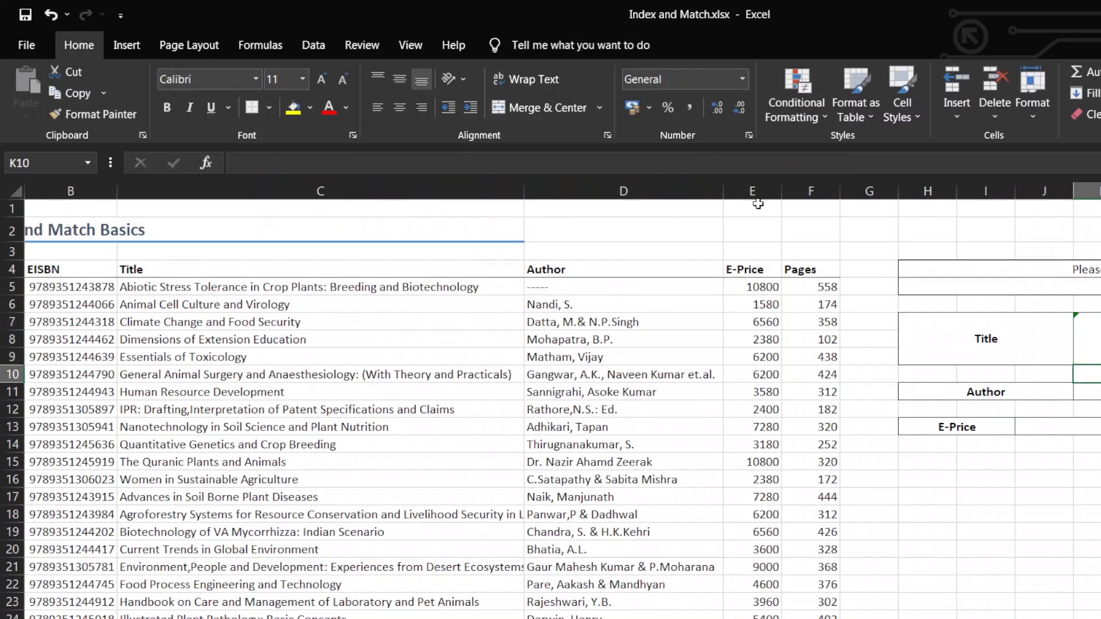
left_click(895, 351)
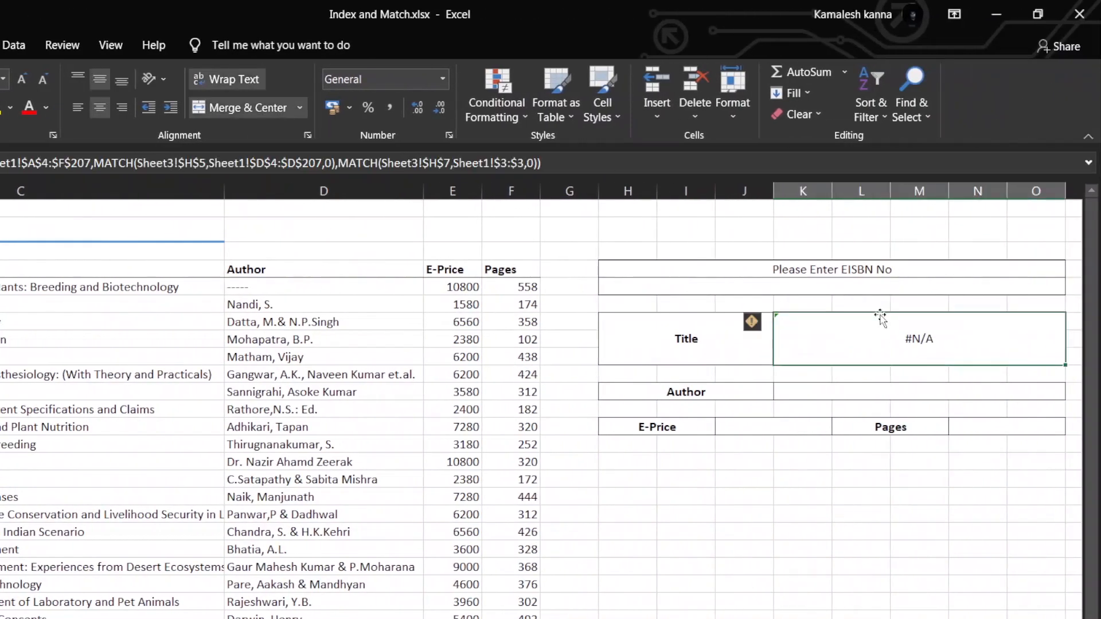
left_click(855, 288)
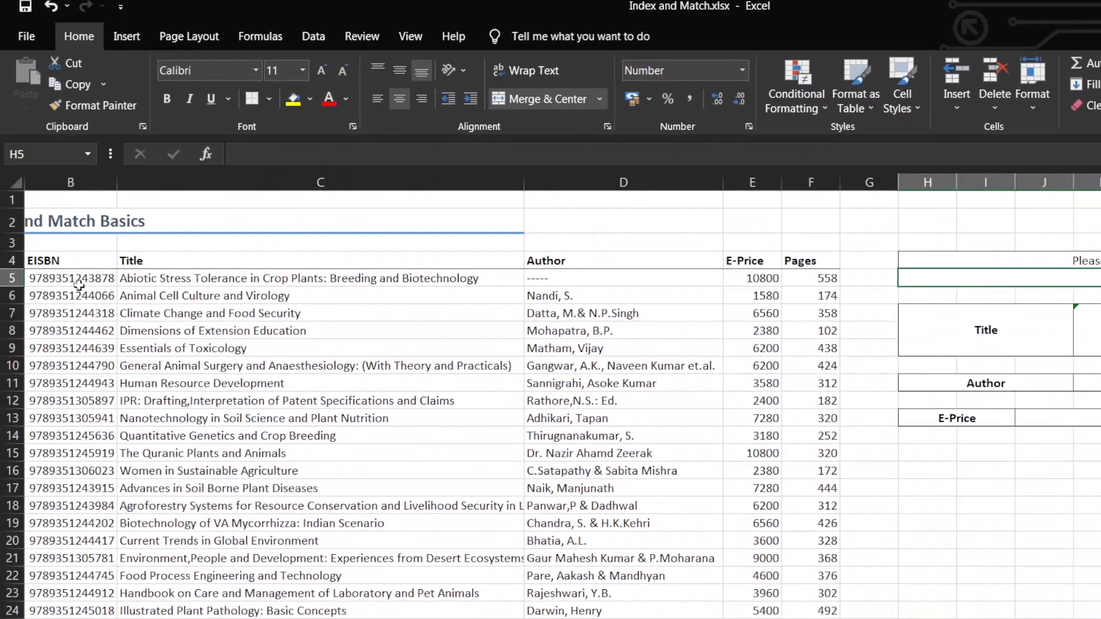
left_click(78, 285)
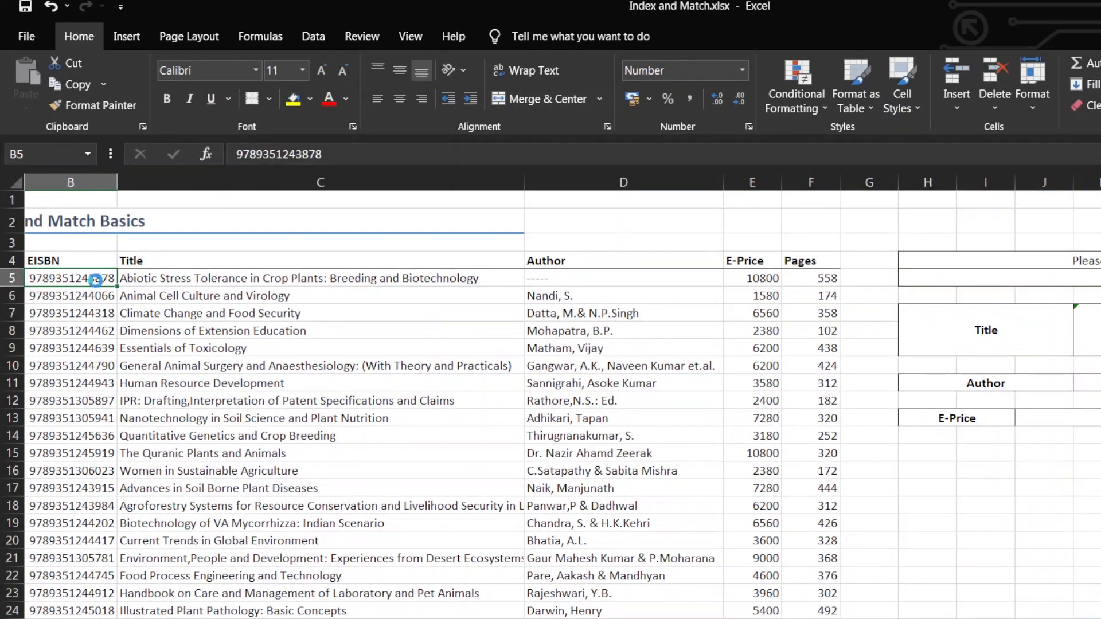
key("ctrl+c")
left_click(1042, 280)
key("ctrl+v")
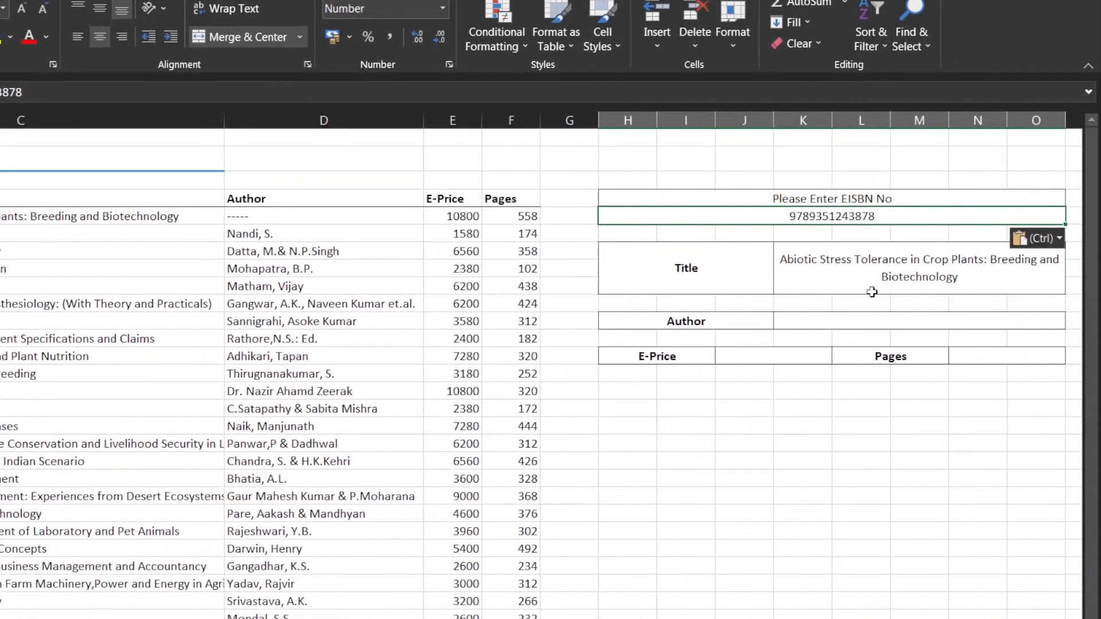
left_click(872, 277)
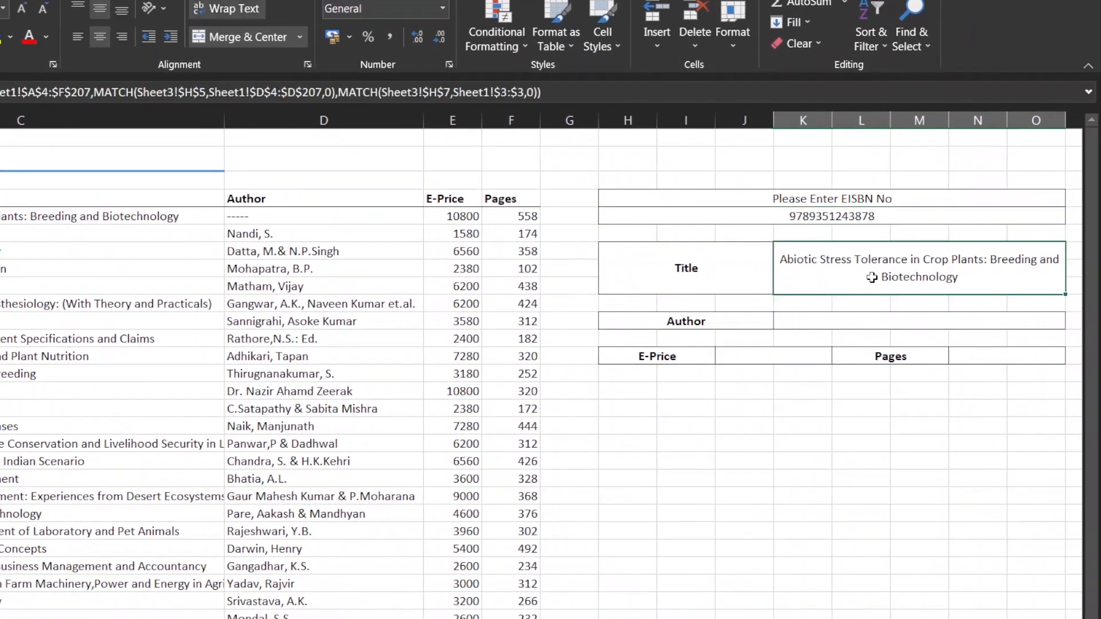
Try copying the Title result cell into the Author result cell, and clear the pasted content
left_click(817, 318)
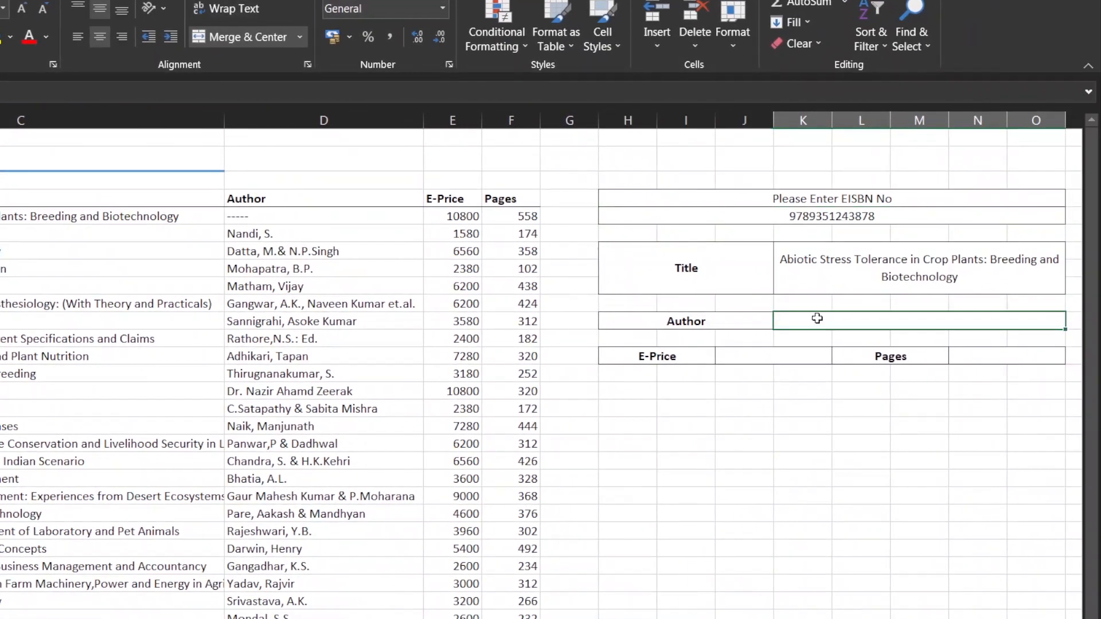
left_click(831, 283)
key("ctrl+c")
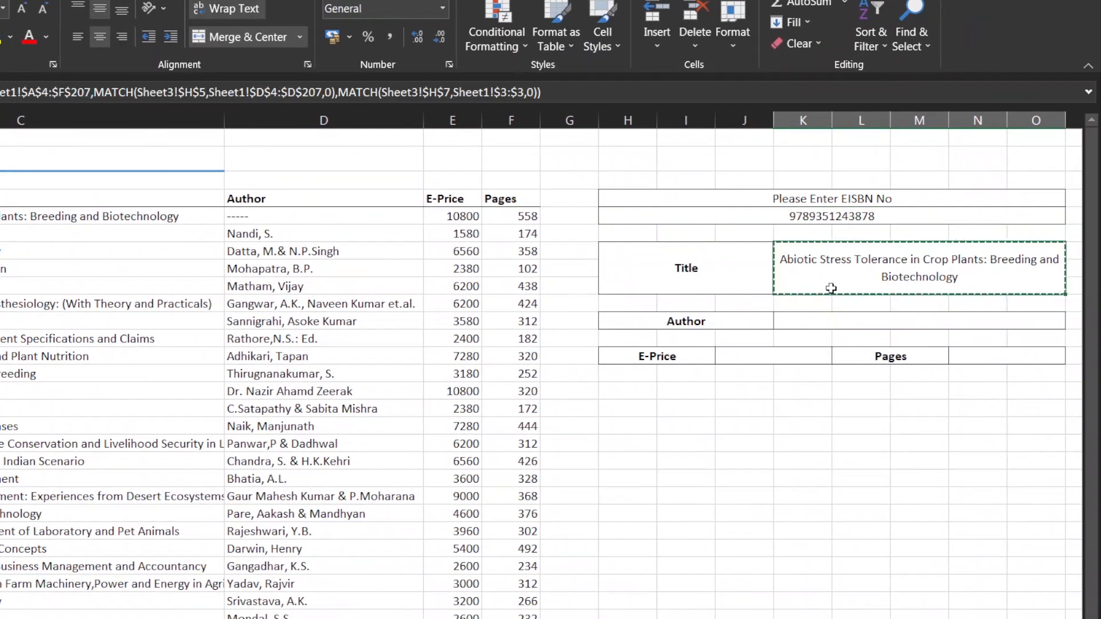
left_click(826, 318)
key("ctrl+v")
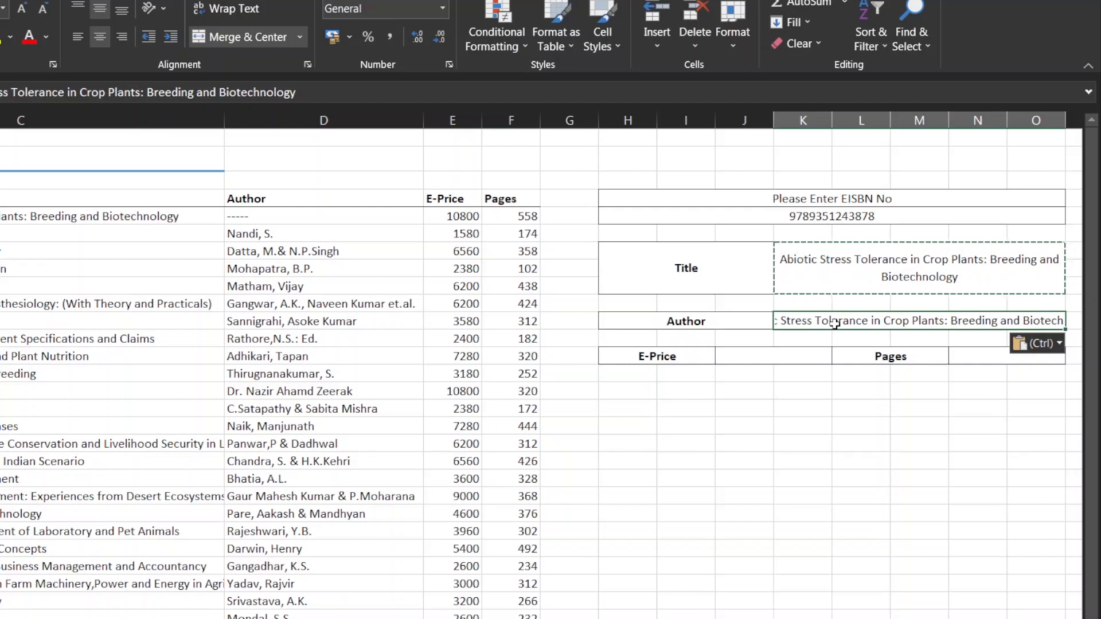
key("Escape")
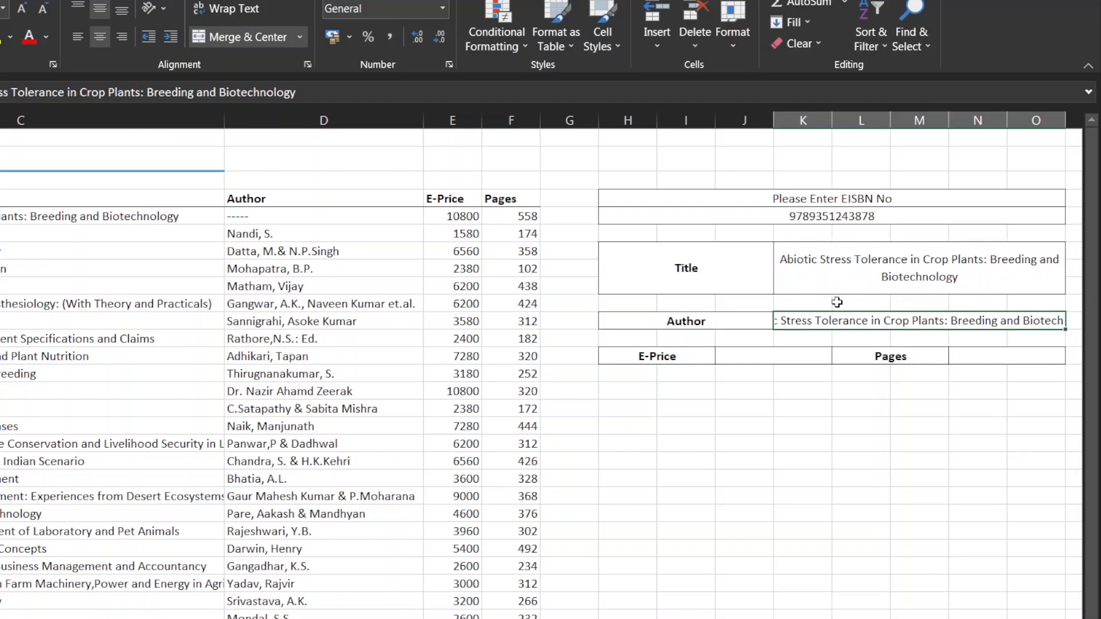
key("Delete")
Copy the complete INDEX and MATCH formula text from the Title result cell, leaving that formula as it is
left_click(841, 279)
key("ctrl+c")
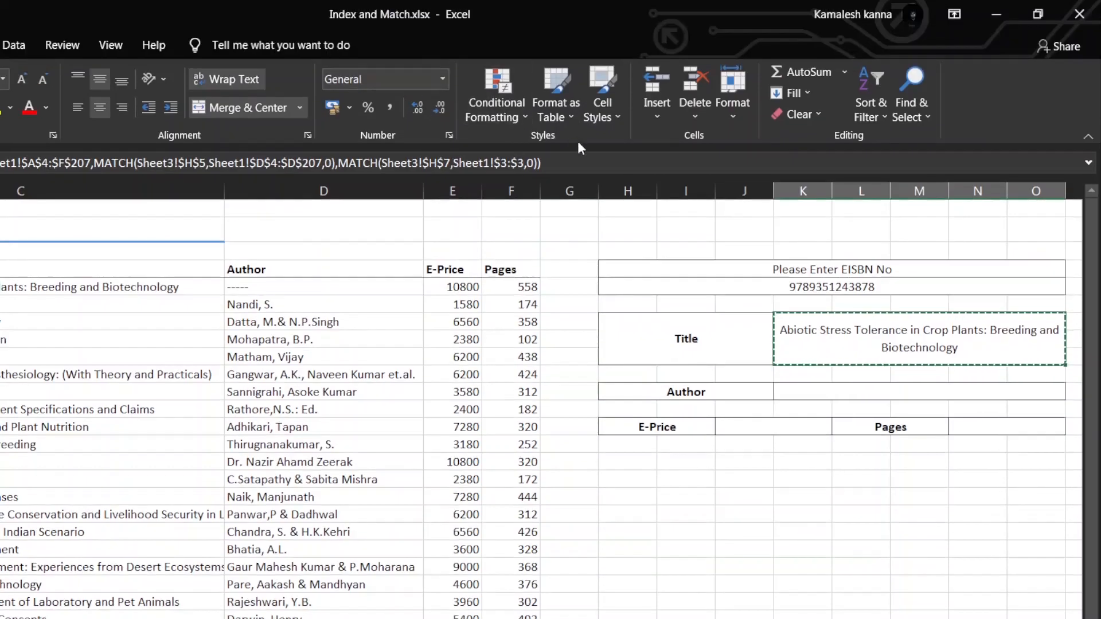
left_click(588, 162)
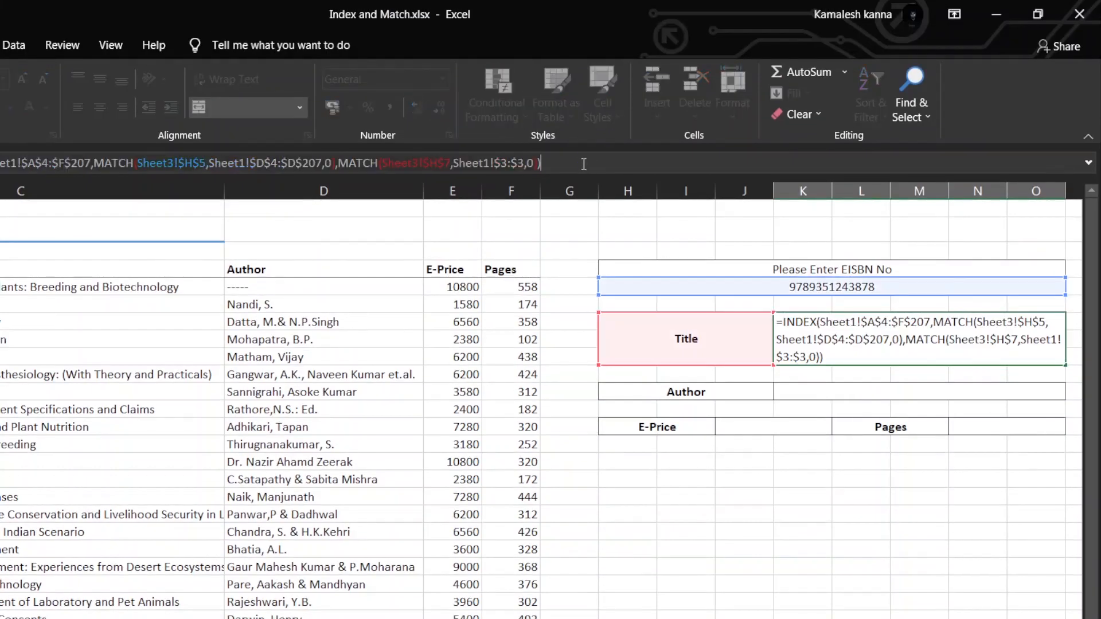
key("Return")
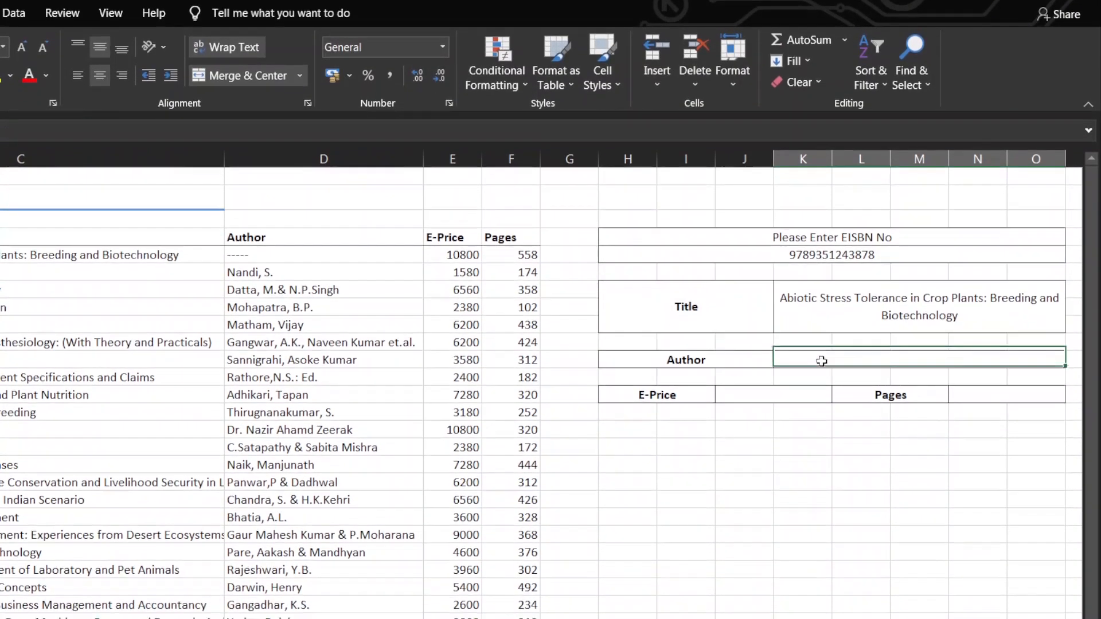
Paste the formula into the Author result cell and repoint its column lookup value to the Author label Sheet3!$H$11
left_click(821, 394)
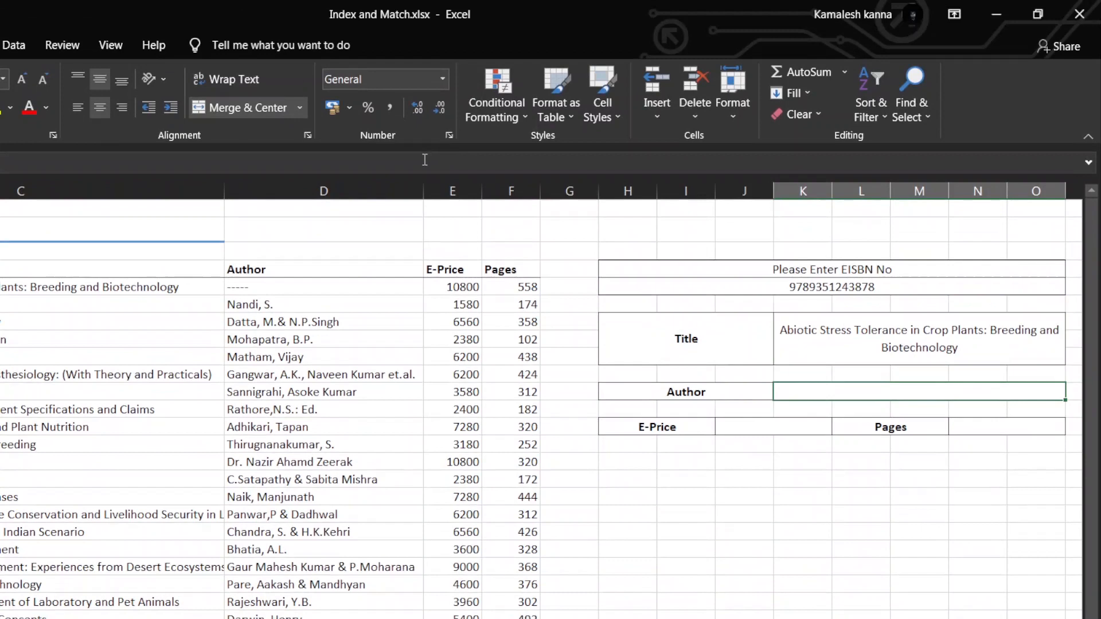
left_click(425, 129)
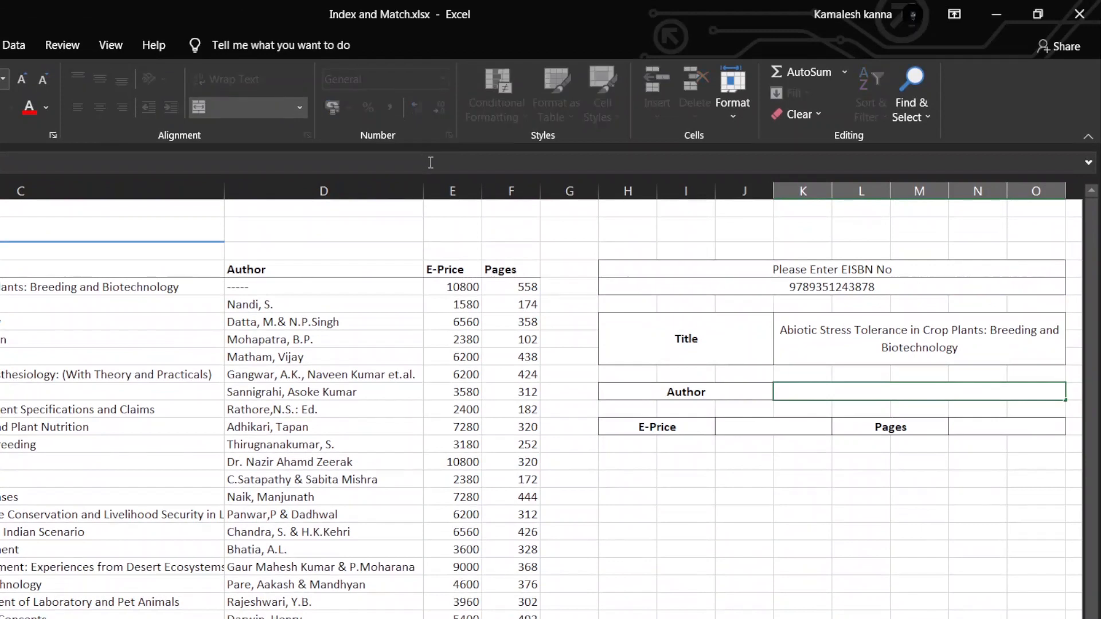
key("ctrl+v")
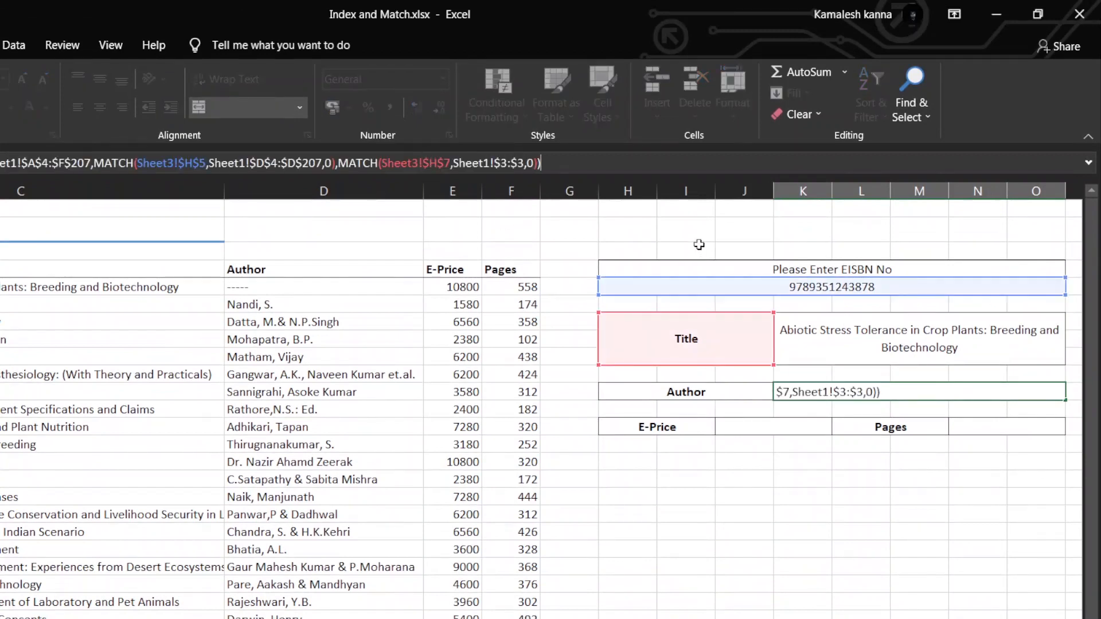
left_click_drag(687, 365, 686, 381)
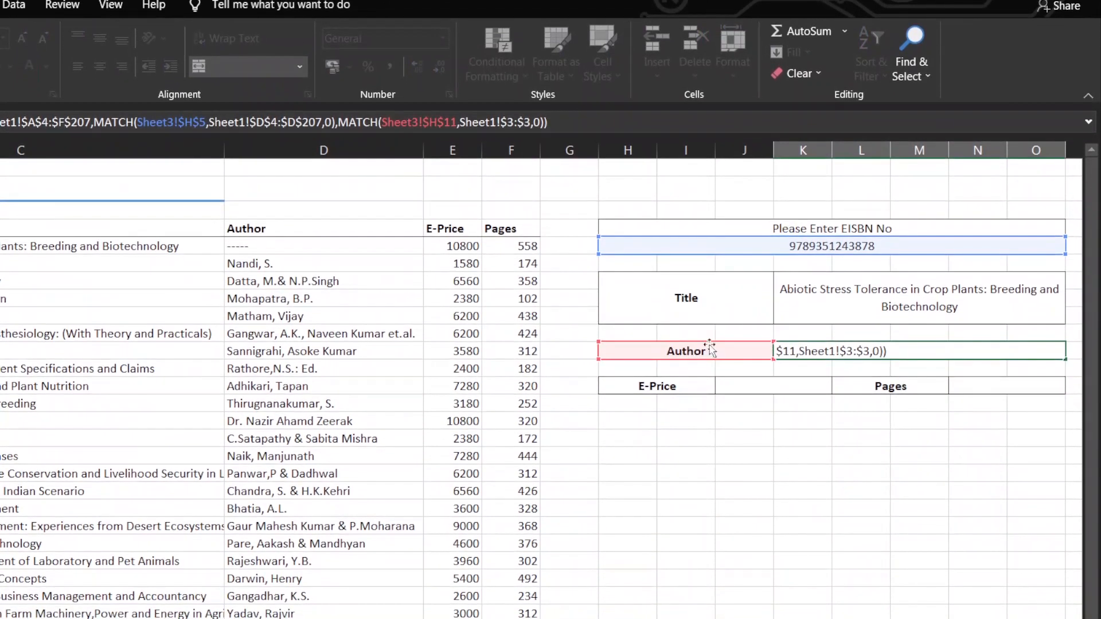
key("Return")
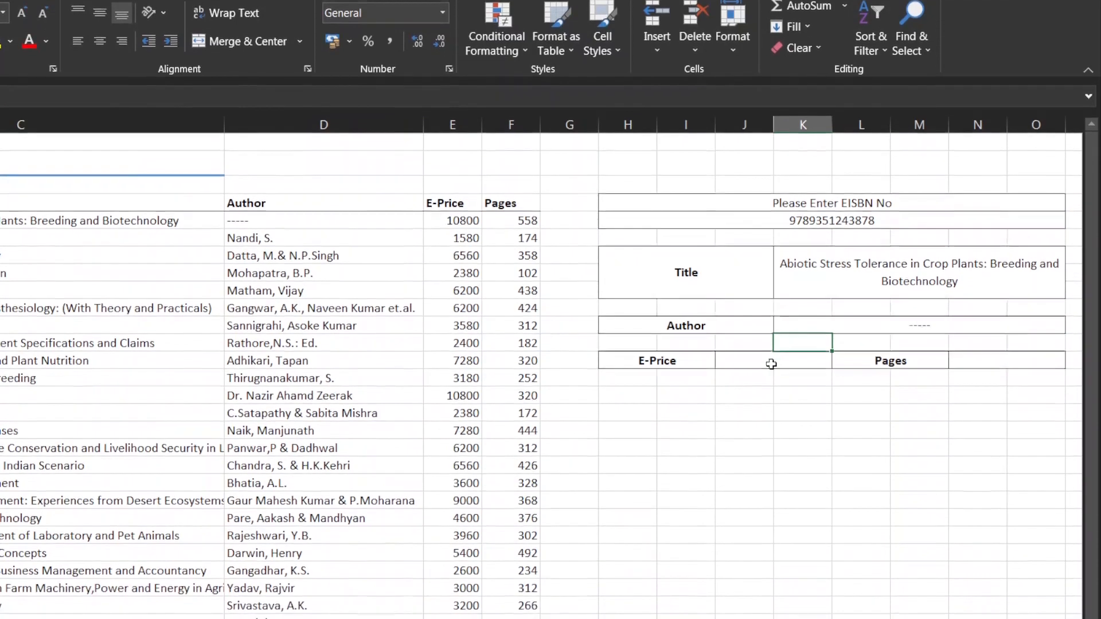
Paste the formula into the E-Price result cell and repoint its column lookup value to the E-Price label Sheet3!$H$13
left_click(771, 390)
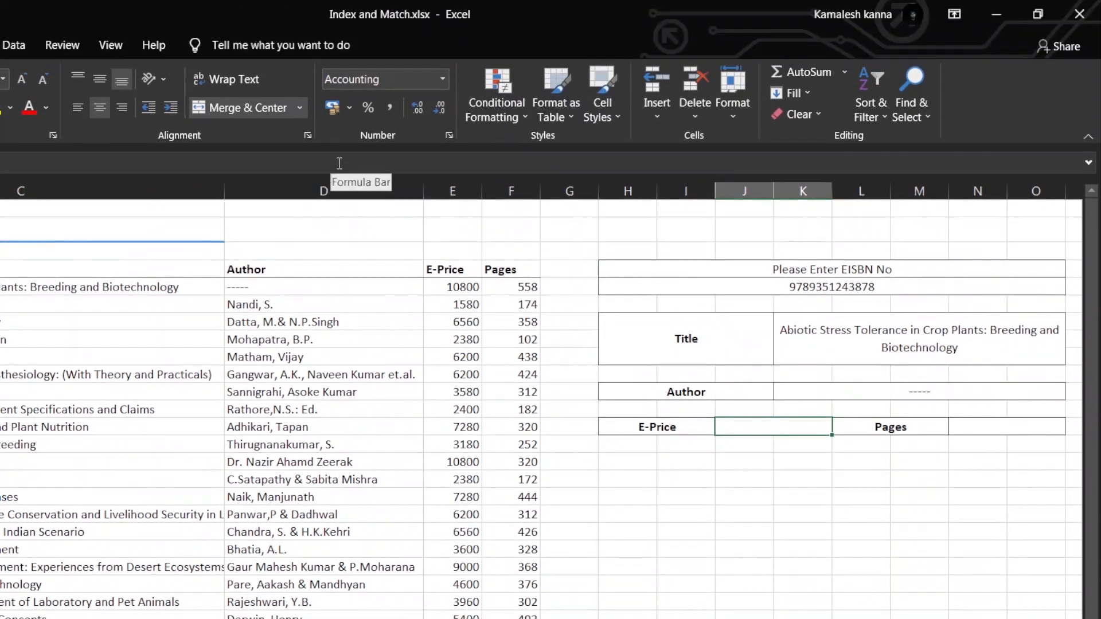
left_click(341, 150)
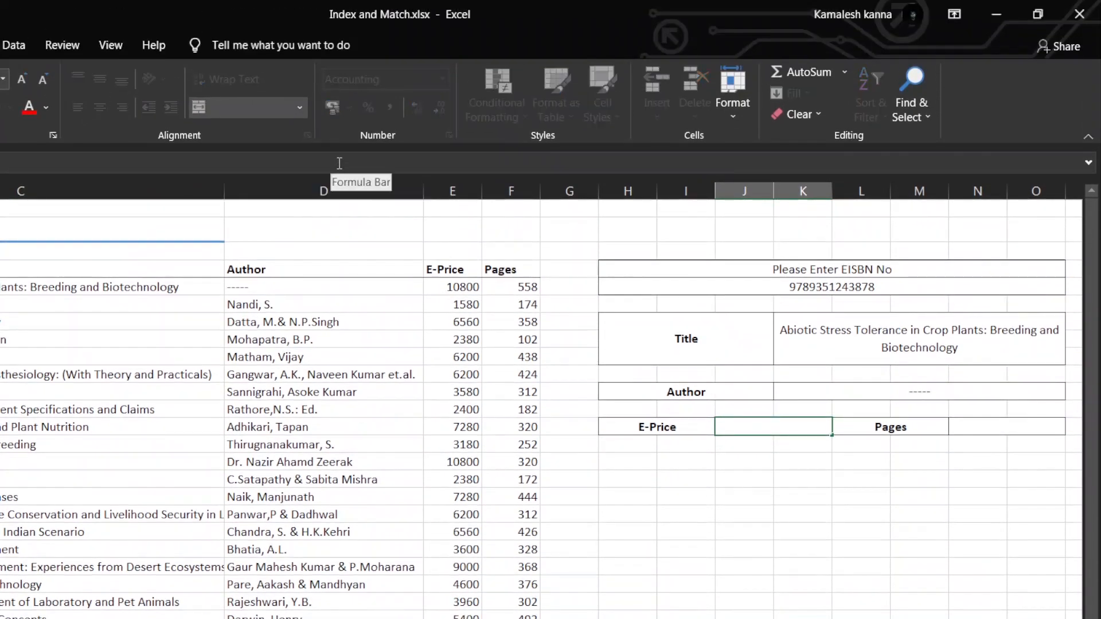
key("ctrl+v")
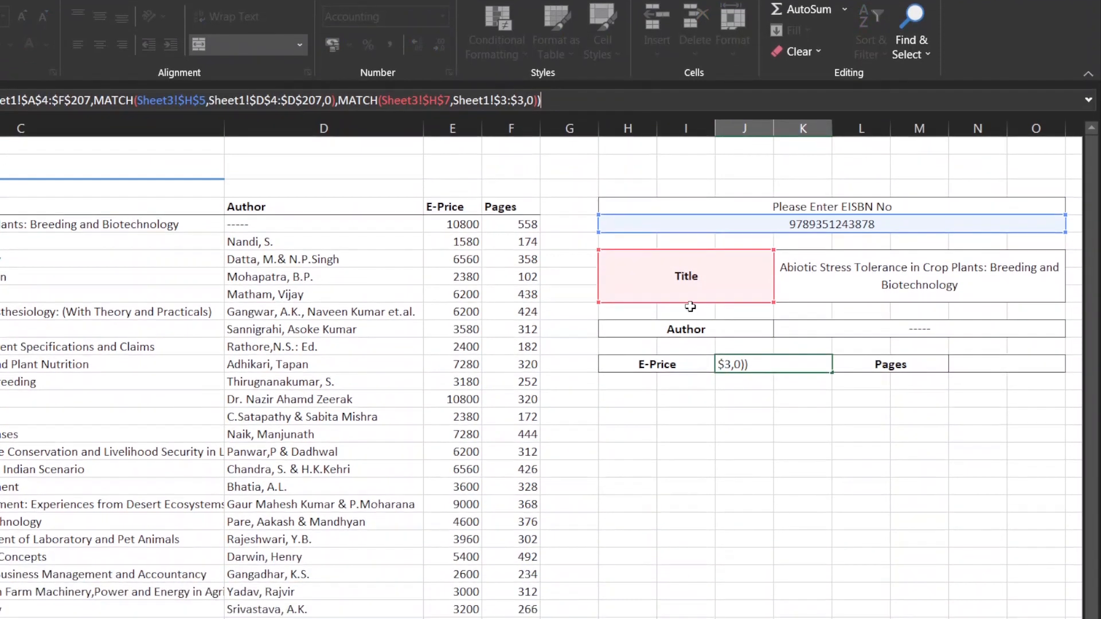
left_click_drag(688, 304, 682, 364)
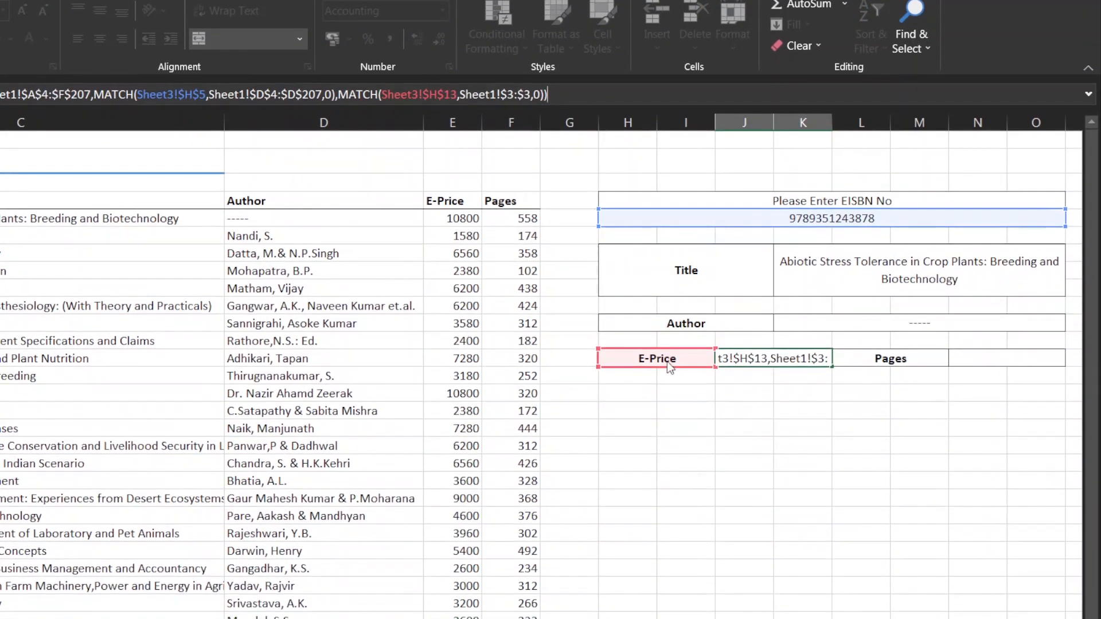
left_click(740, 356)
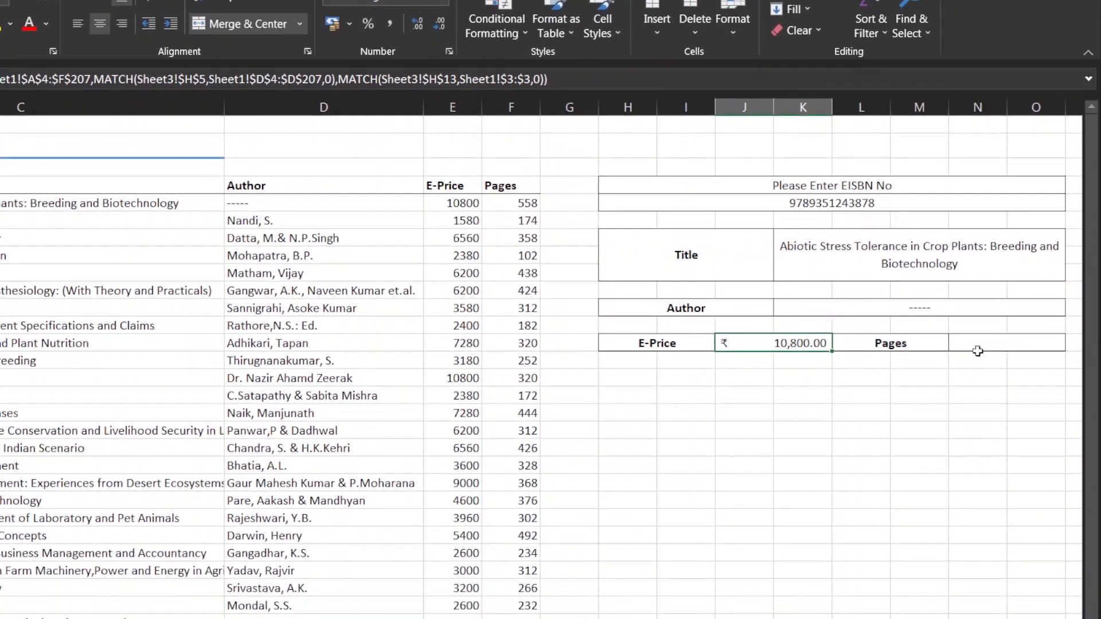
Paste the formula into the Pages result cell and repoint its column lookup value to the Pages label Sheet3!$L$13
left_click(979, 351)
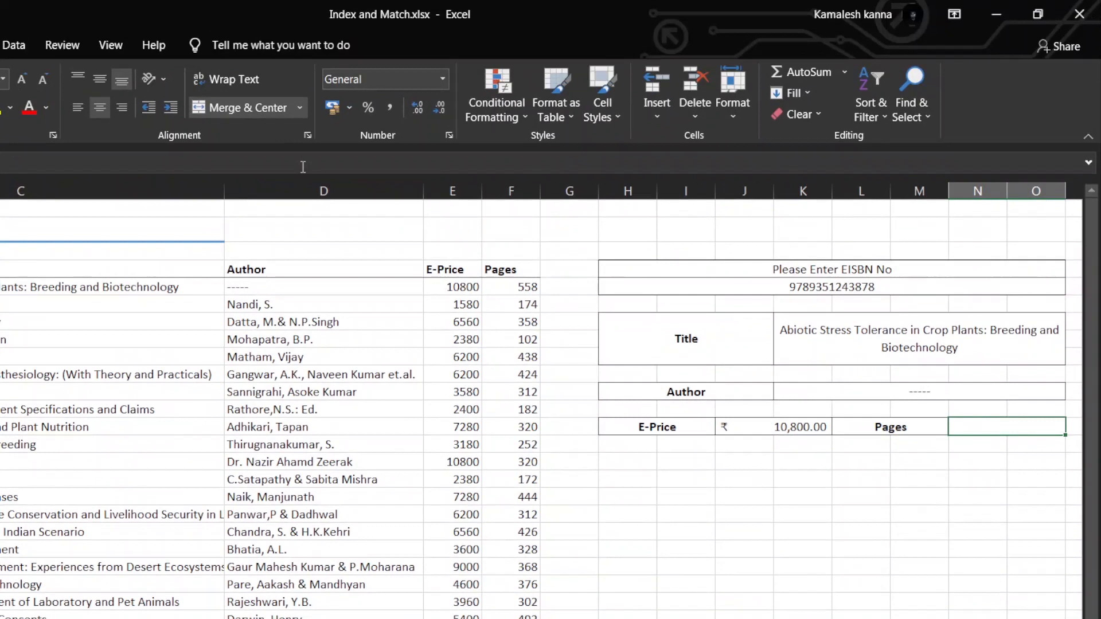
left_click(303, 83)
key("ctrl+v")
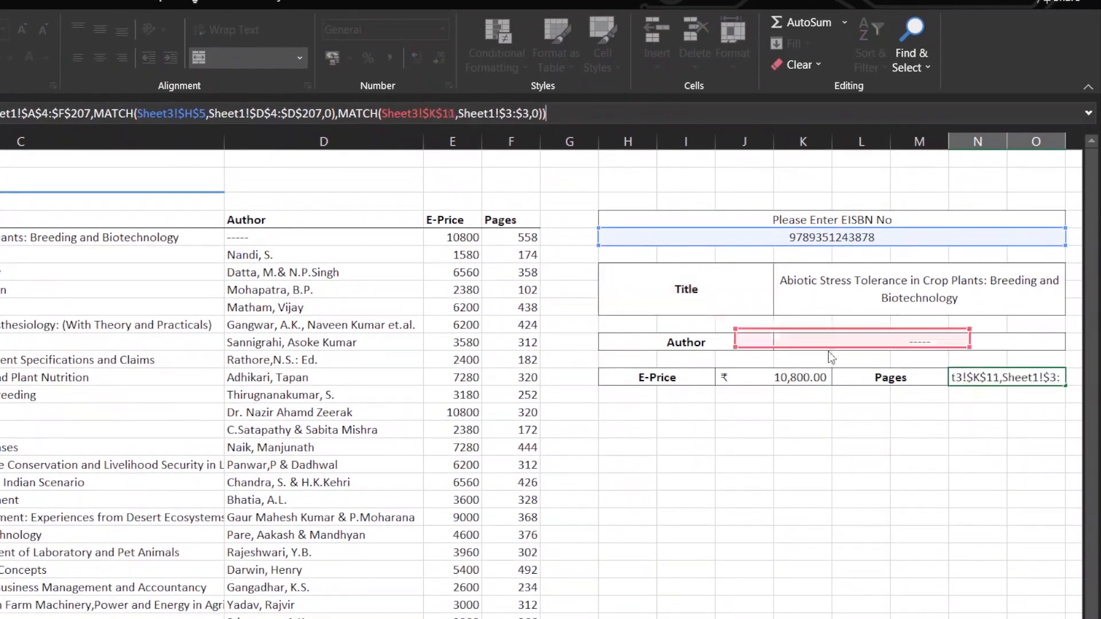
left_click(884, 382)
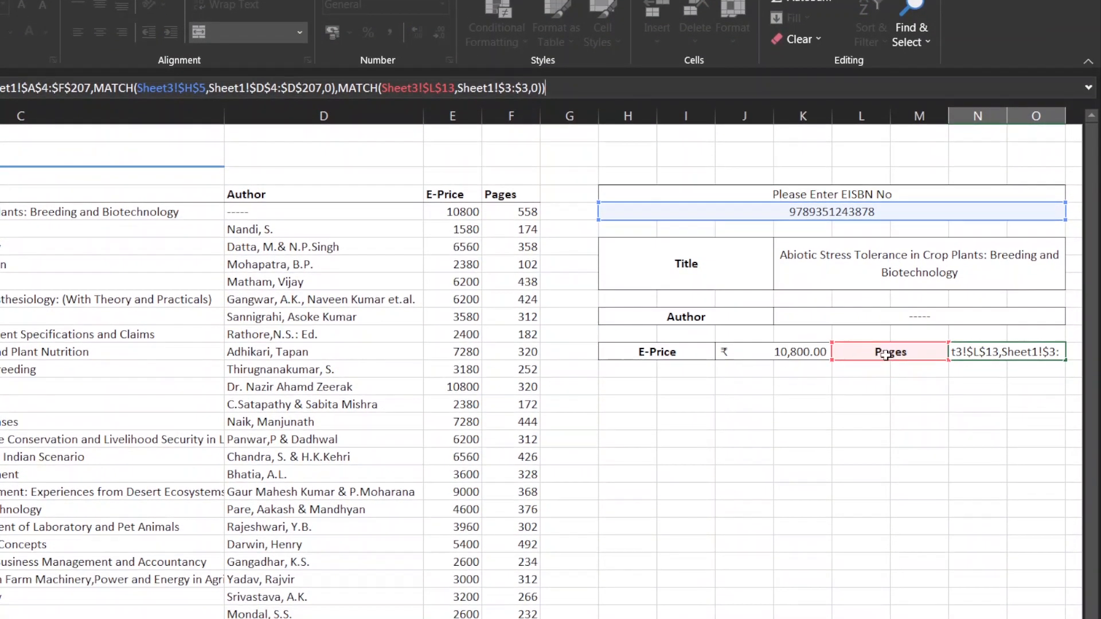
key("Return")
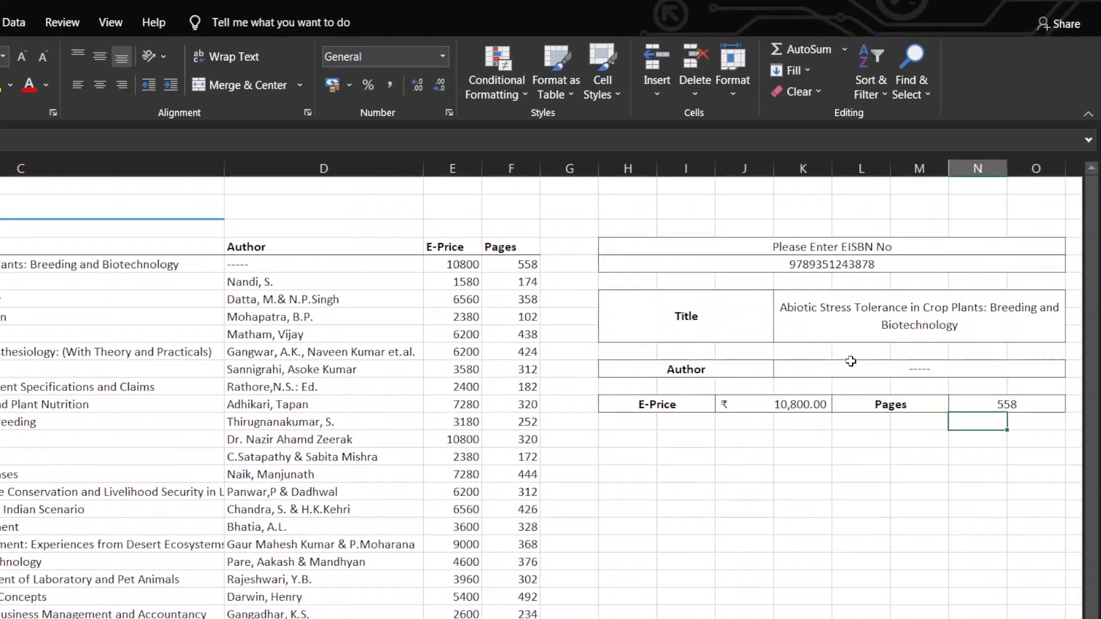
Clear the EISBN entry to test the form with an empty search, and undo the deletion
left_click(851, 327)
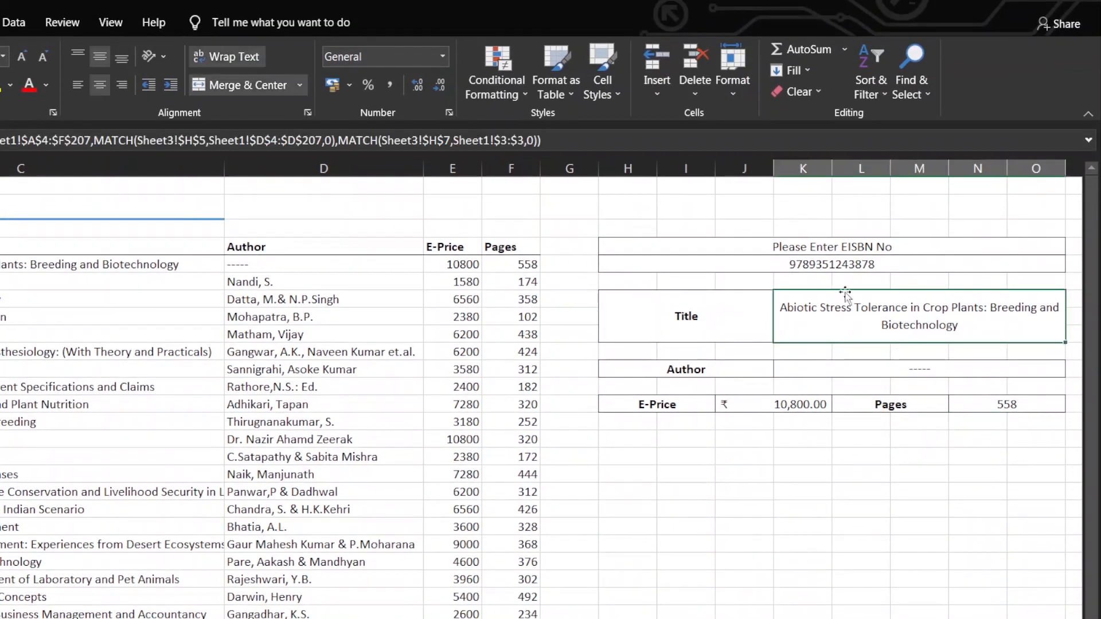
left_click(882, 265)
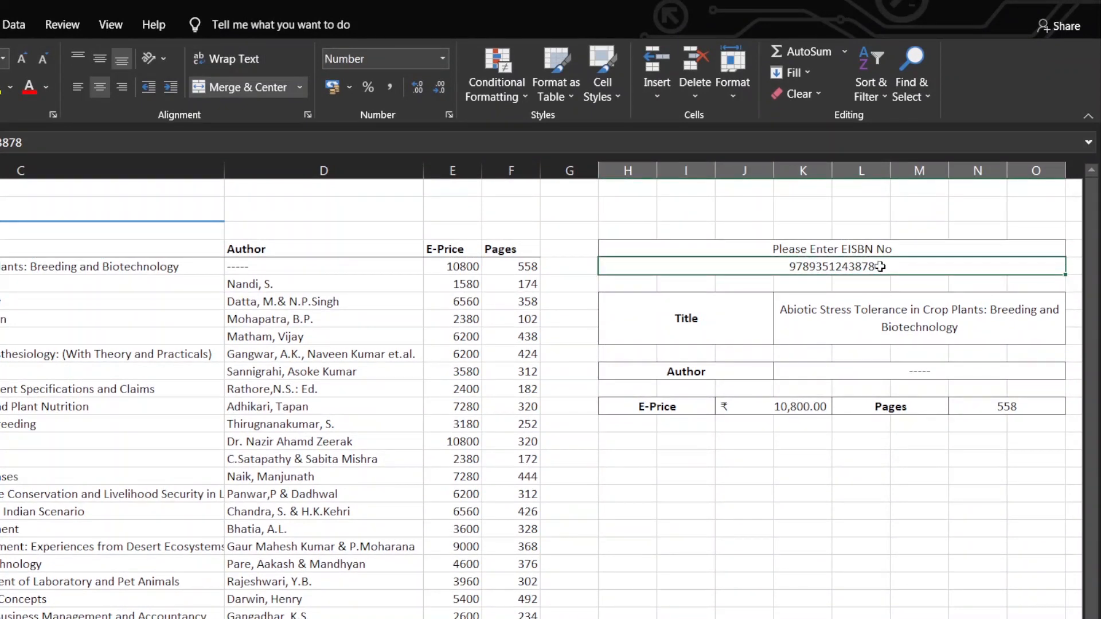
key("Delete")
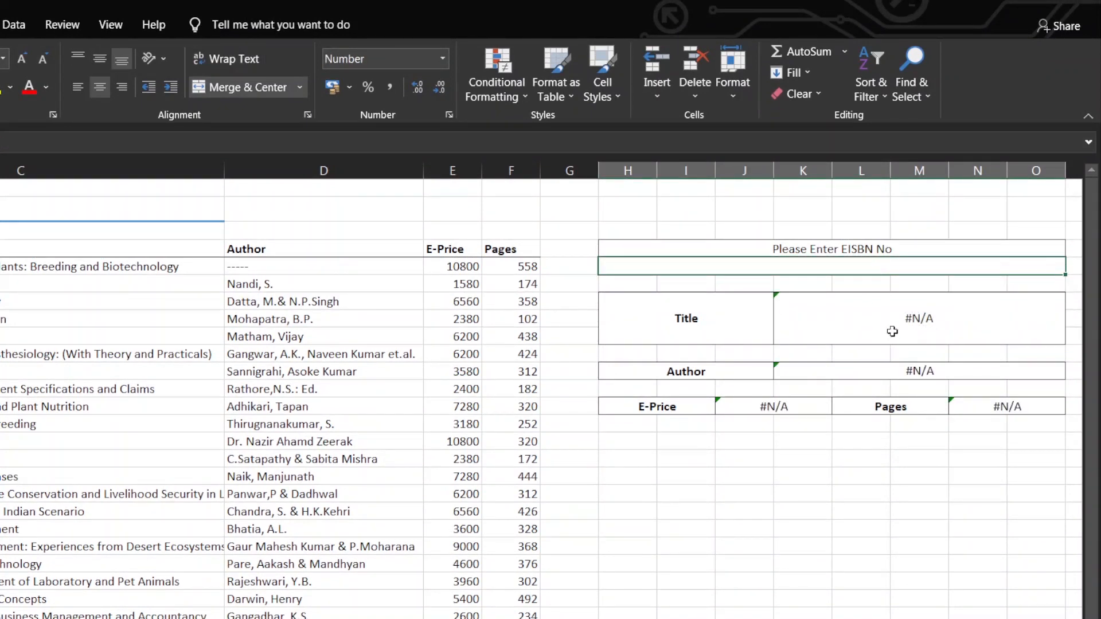
key("ctrl+z")
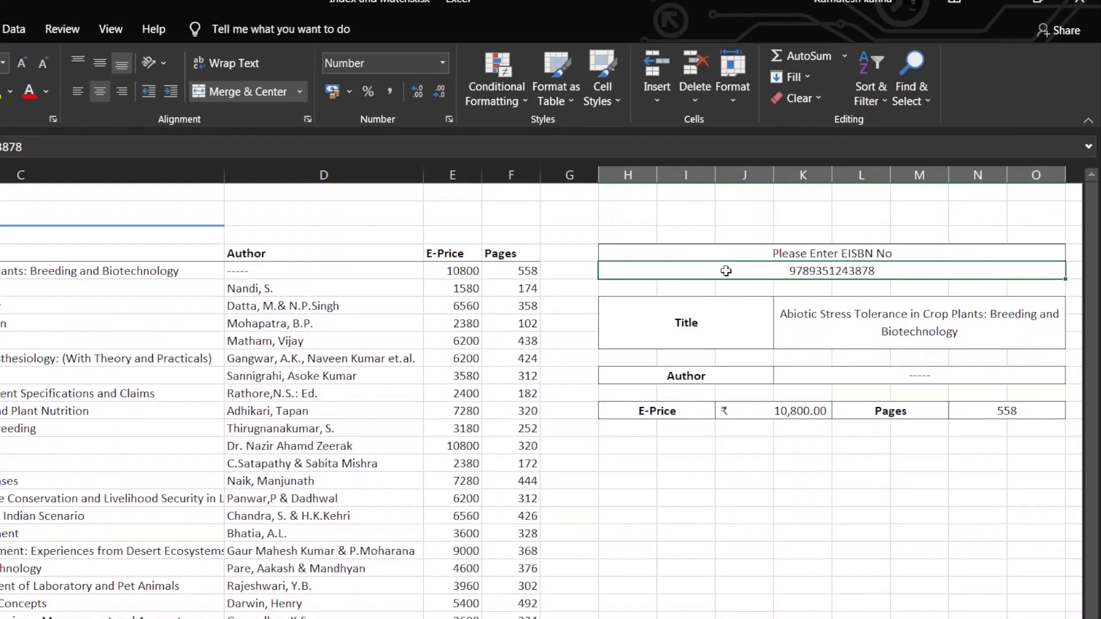
Wrap the Title result formula in IFNA with the fallback text "Please Enter the correct EISBN Number"
left_click(806, 325)
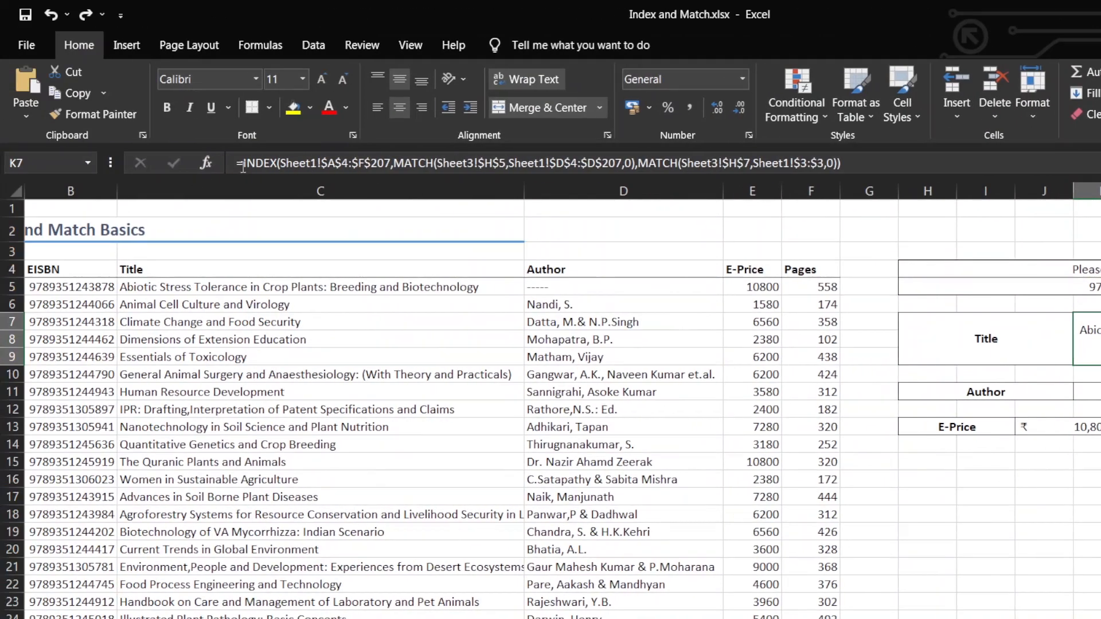
left_click(244, 165)
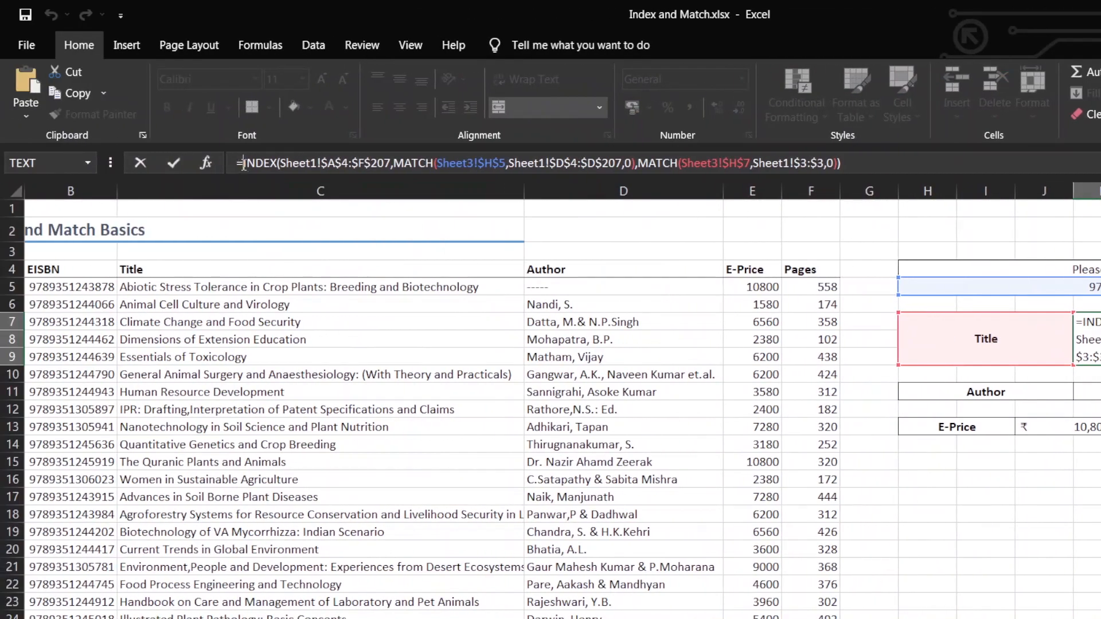
type("if")
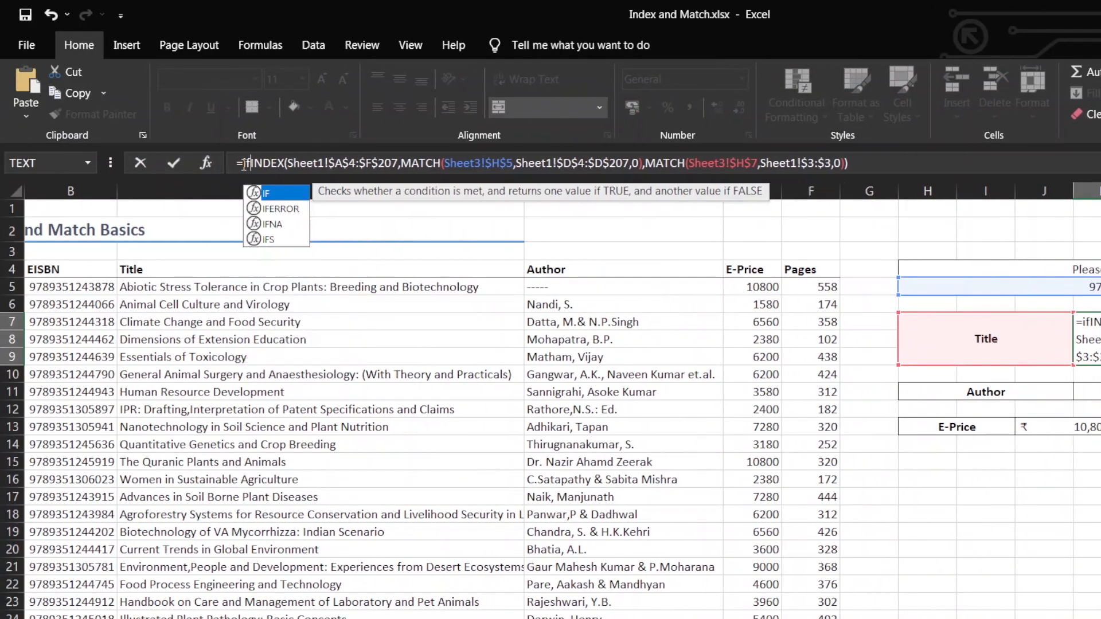
type("na")
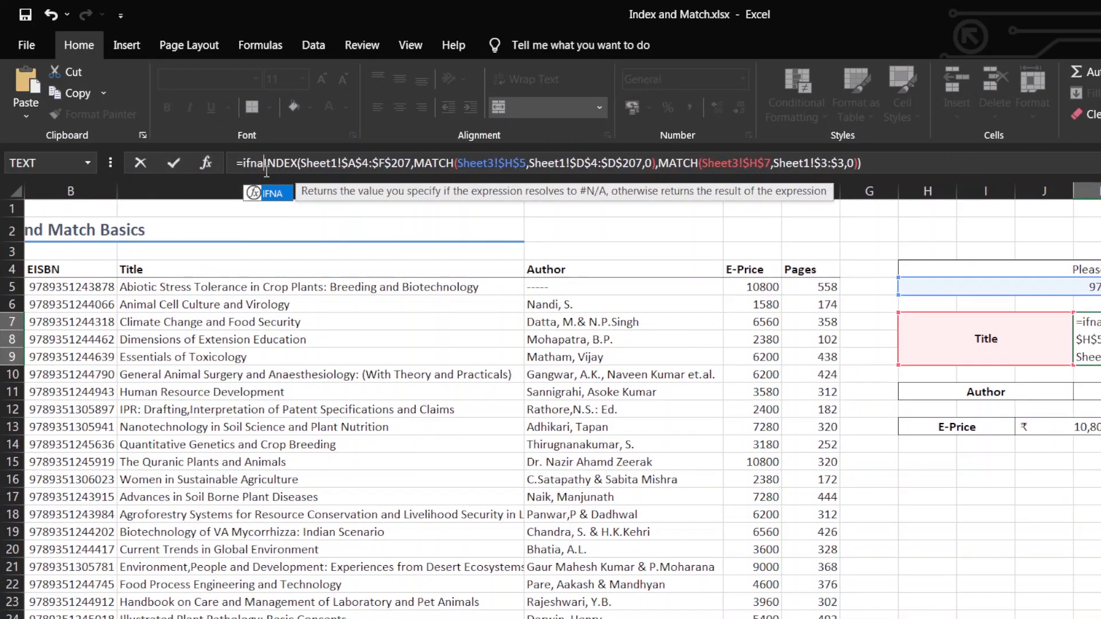
key("Tab")
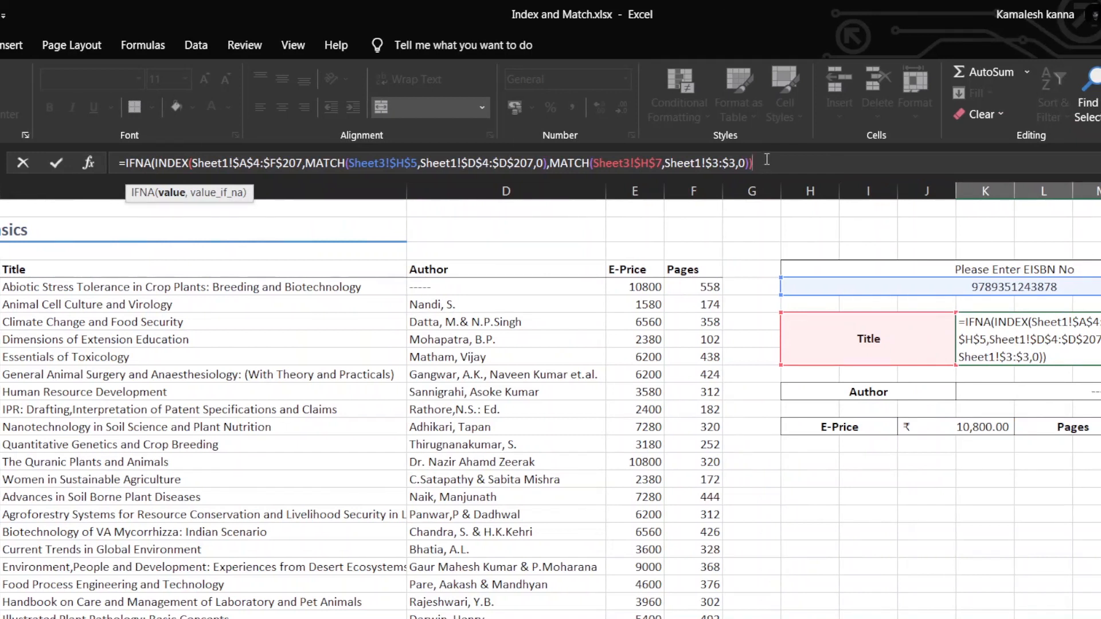
type(",")
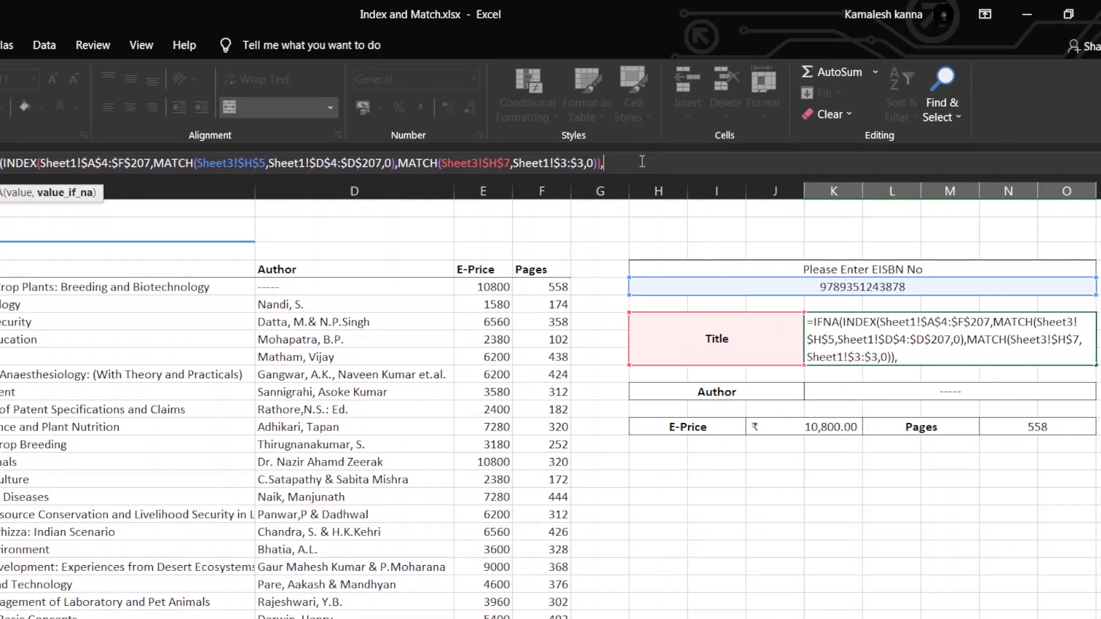
type("\"Please Enter the")
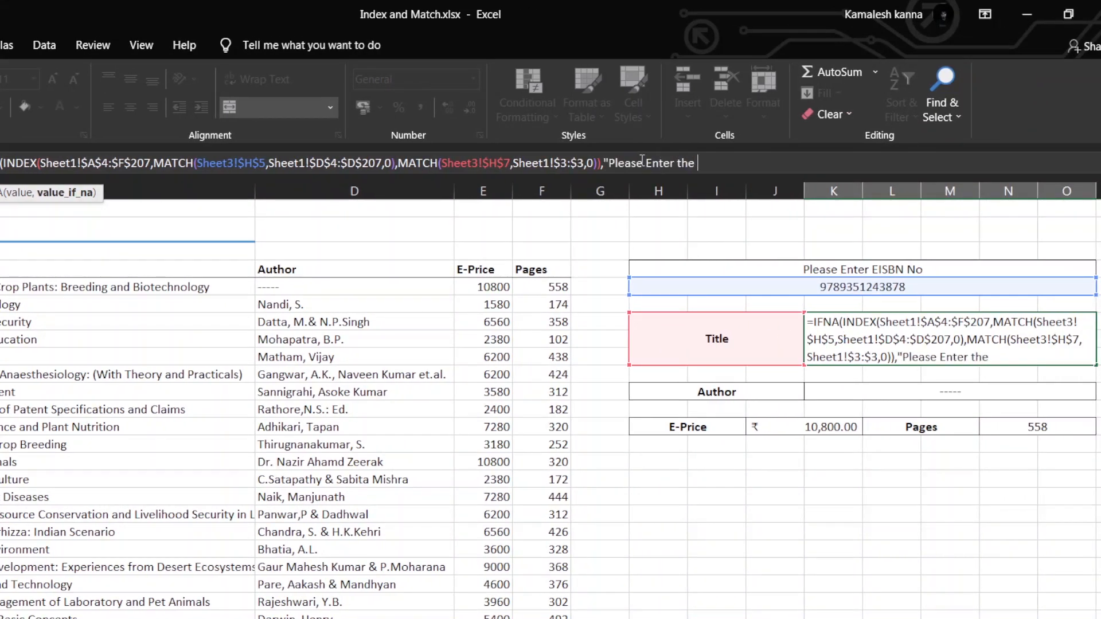
type(" correct EISBN Number")
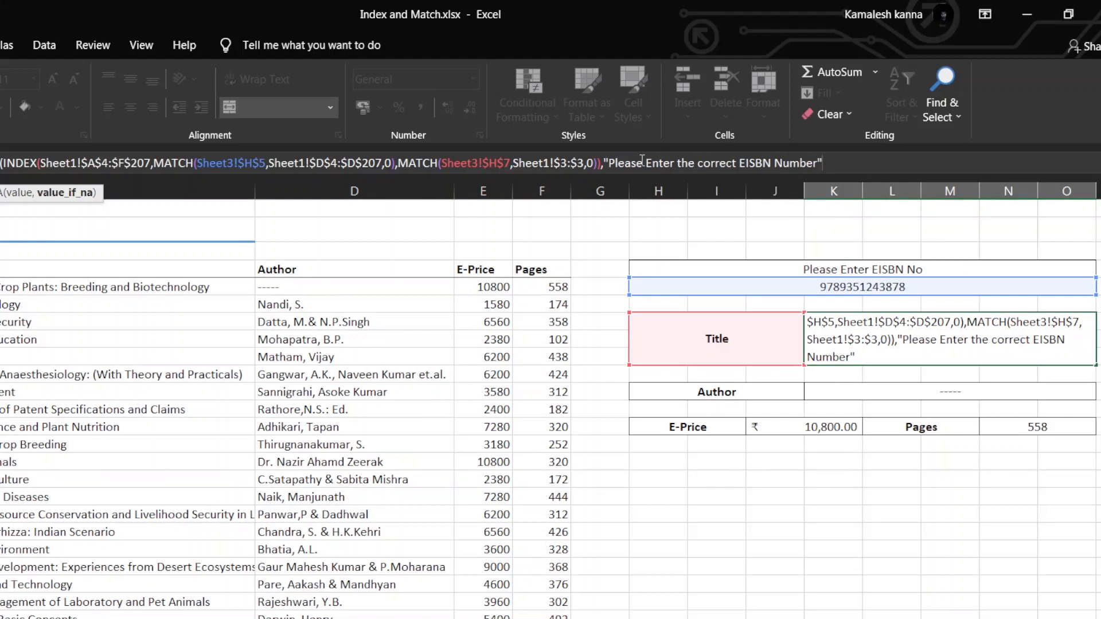
type("\")")
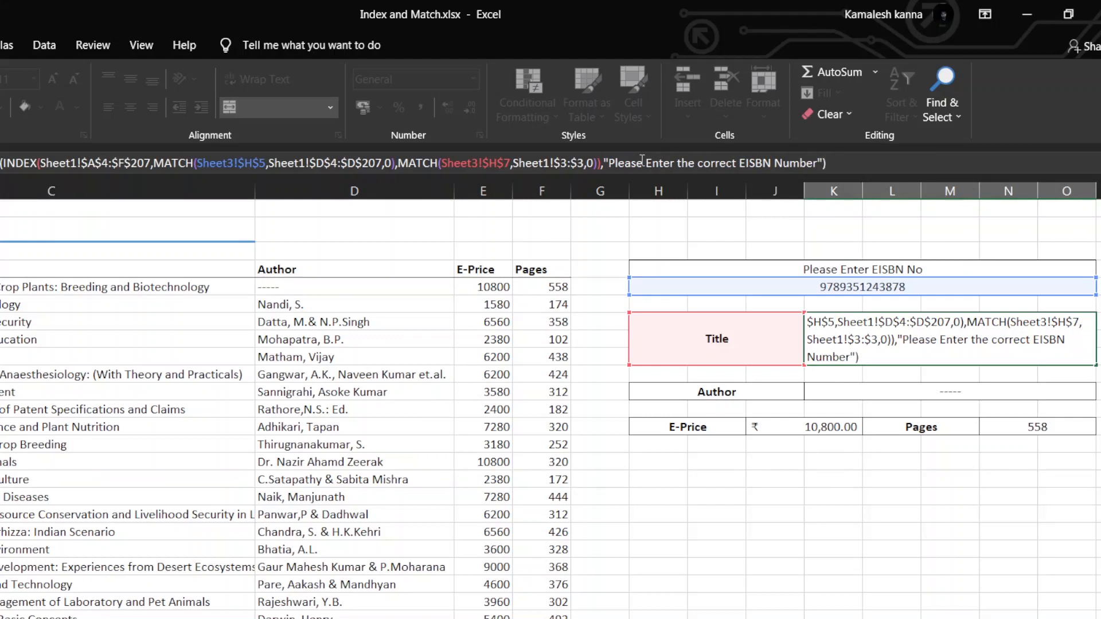
key("Return")
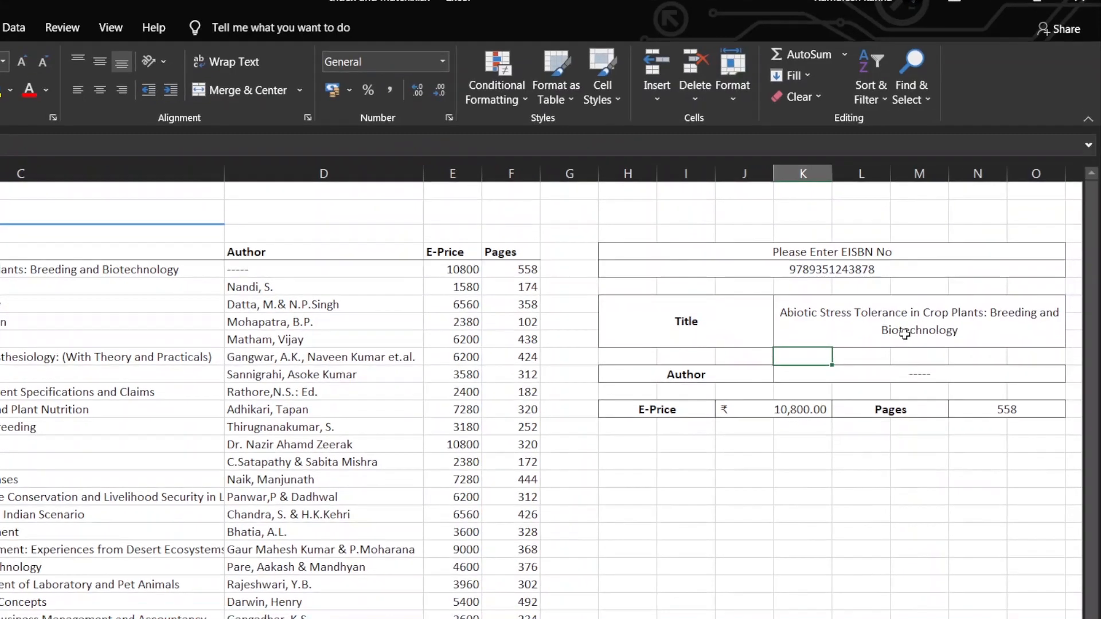
Clear the EISBN entry to test the Title fallback message, and check the Title result cell
left_click(823, 272)
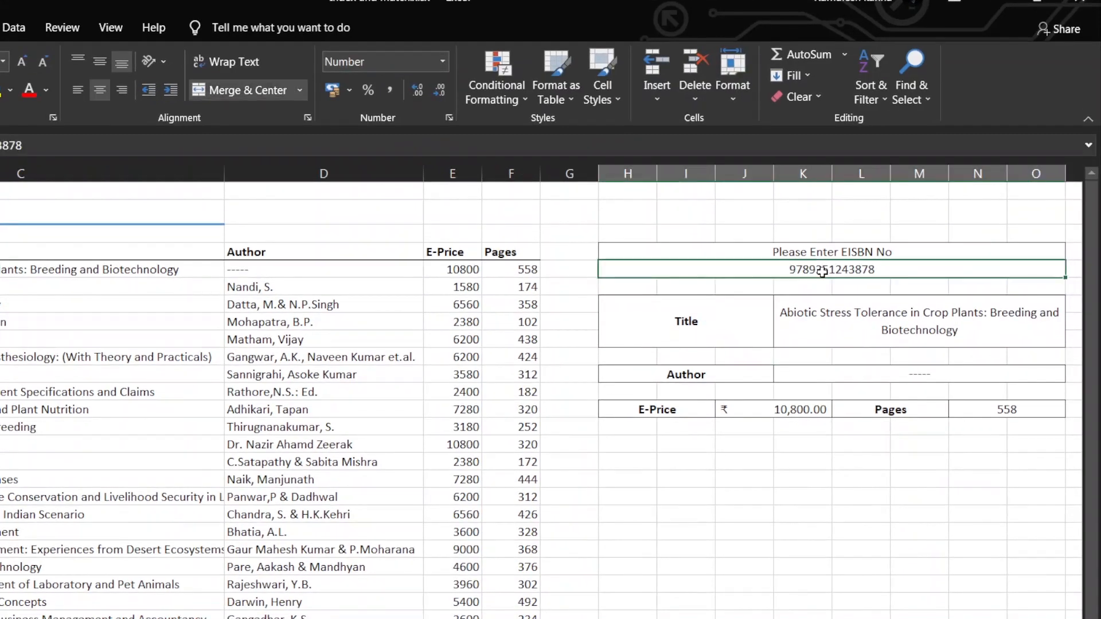
key("Delete")
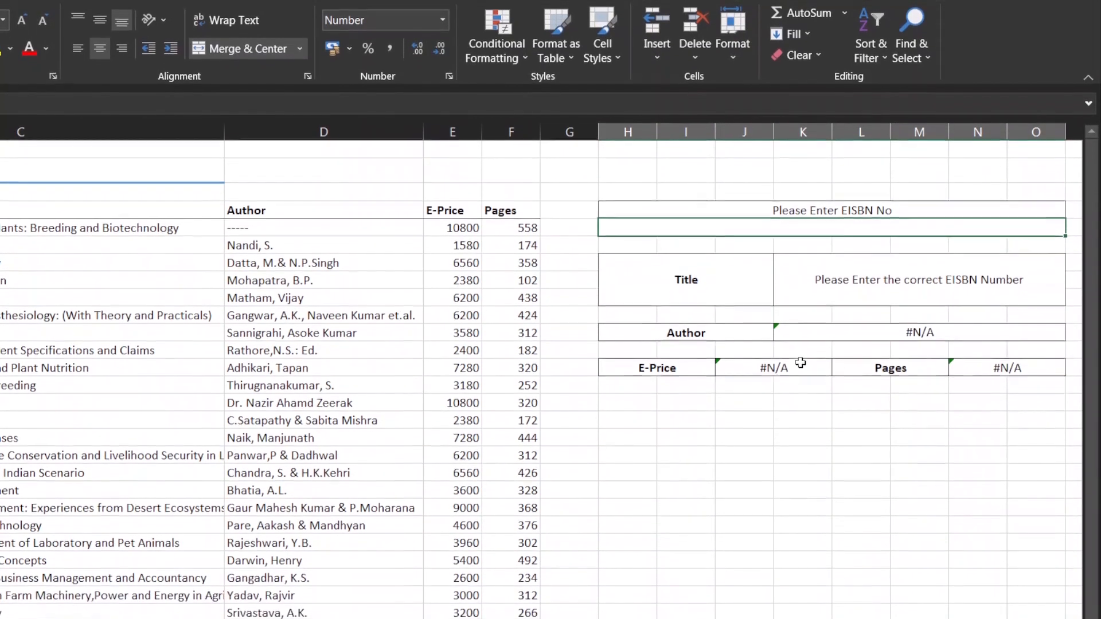
left_click(889, 293)
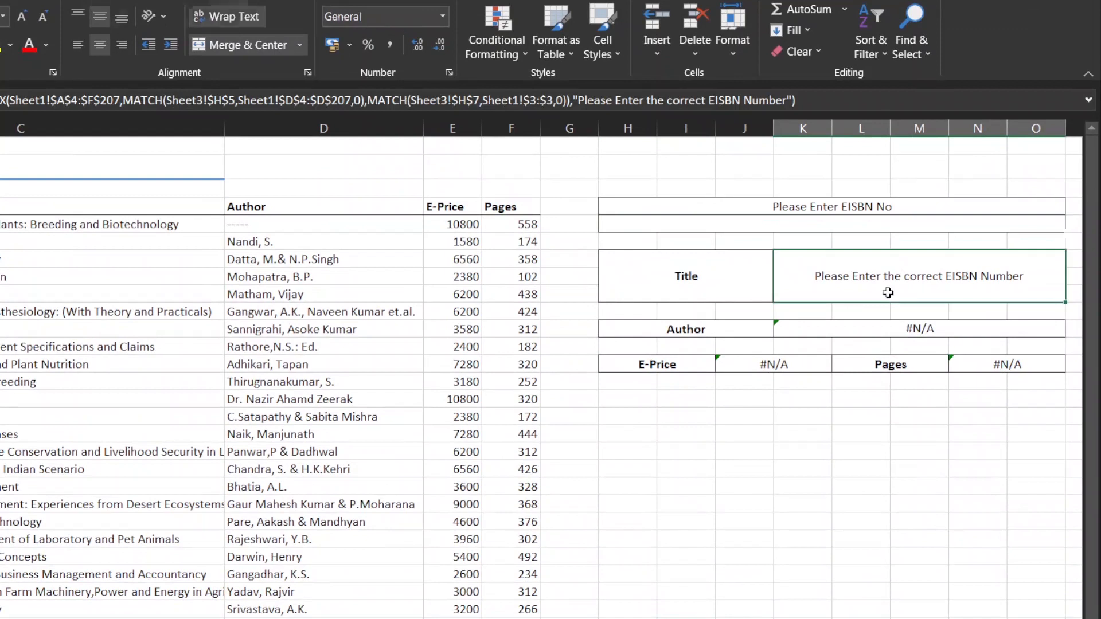
Wrap the Author result formula in IFNA with empty text "" as the fallback value
left_click(841, 330)
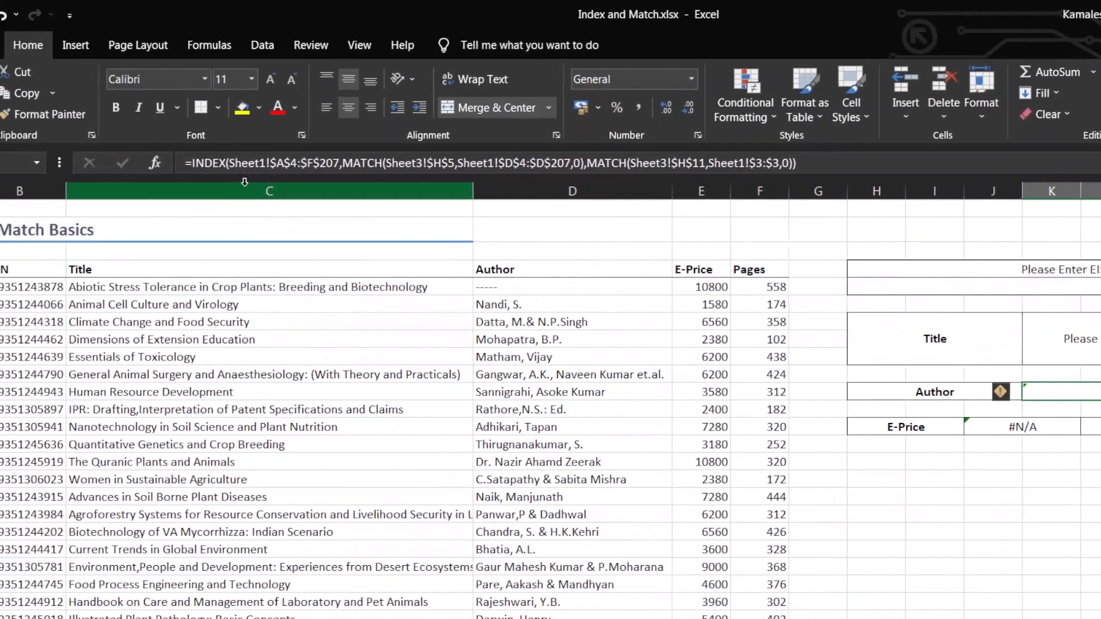
left_click(241, 170)
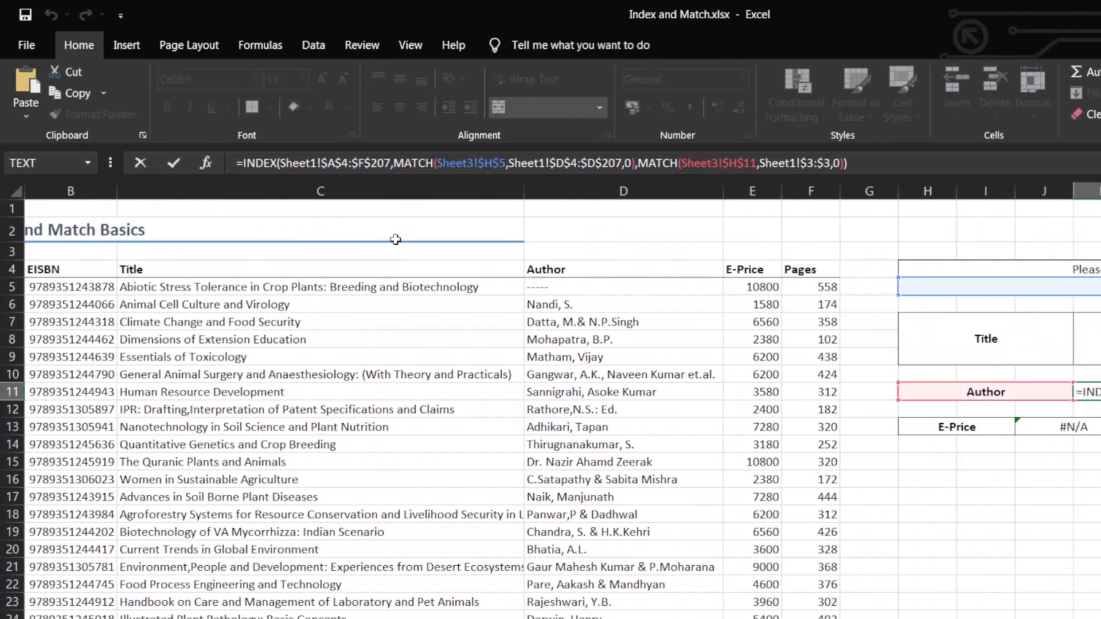
type("ifn")
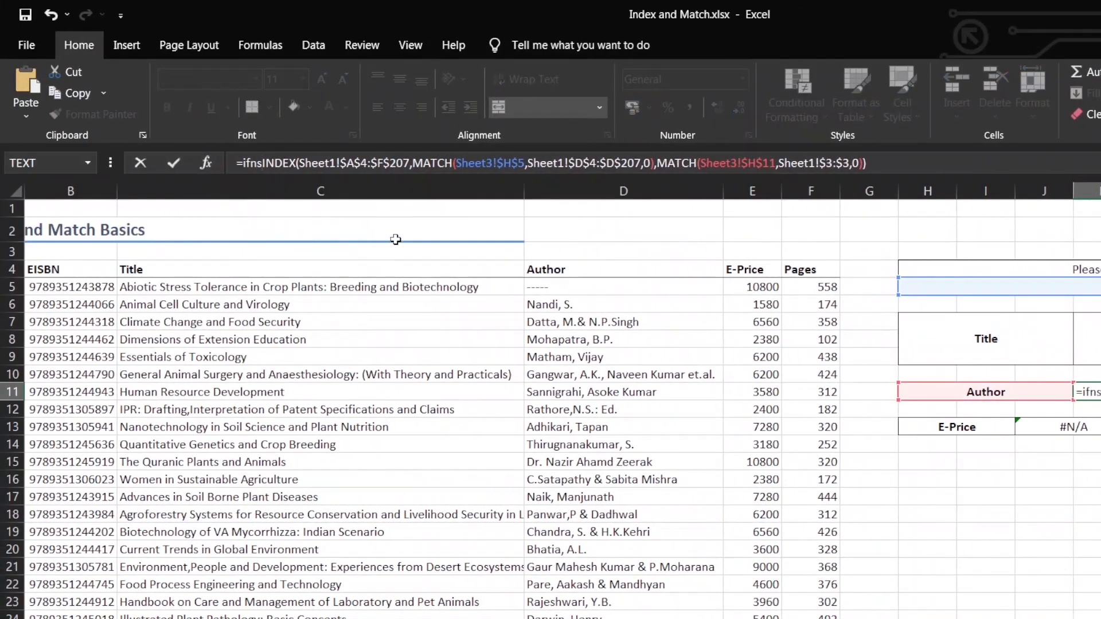
type("a")
key("Tab")
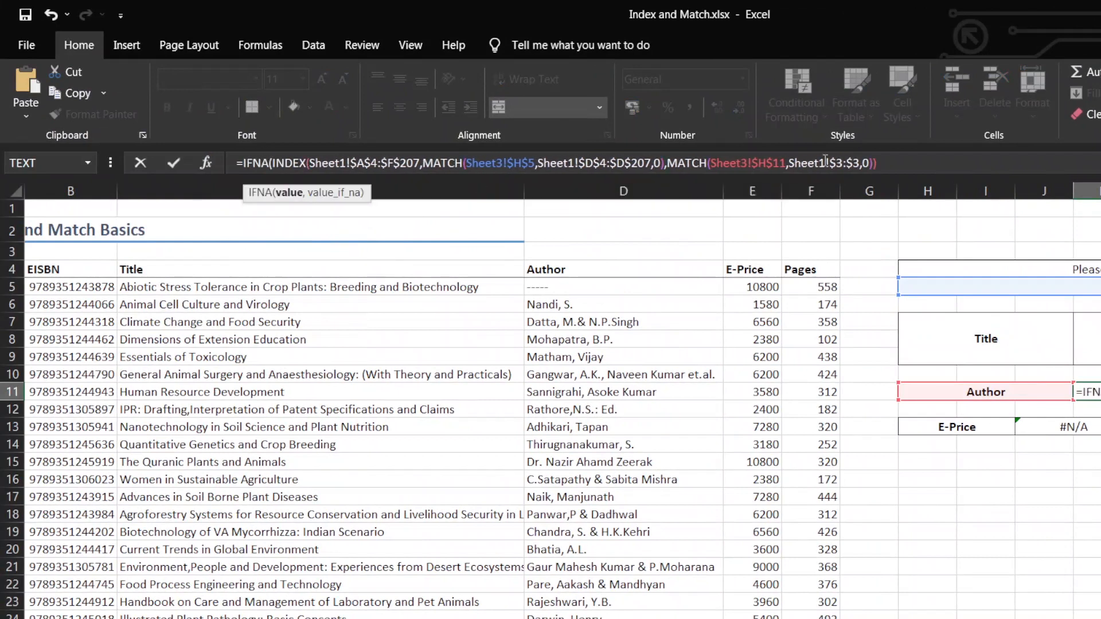
left_click(849, 164)
type(",")
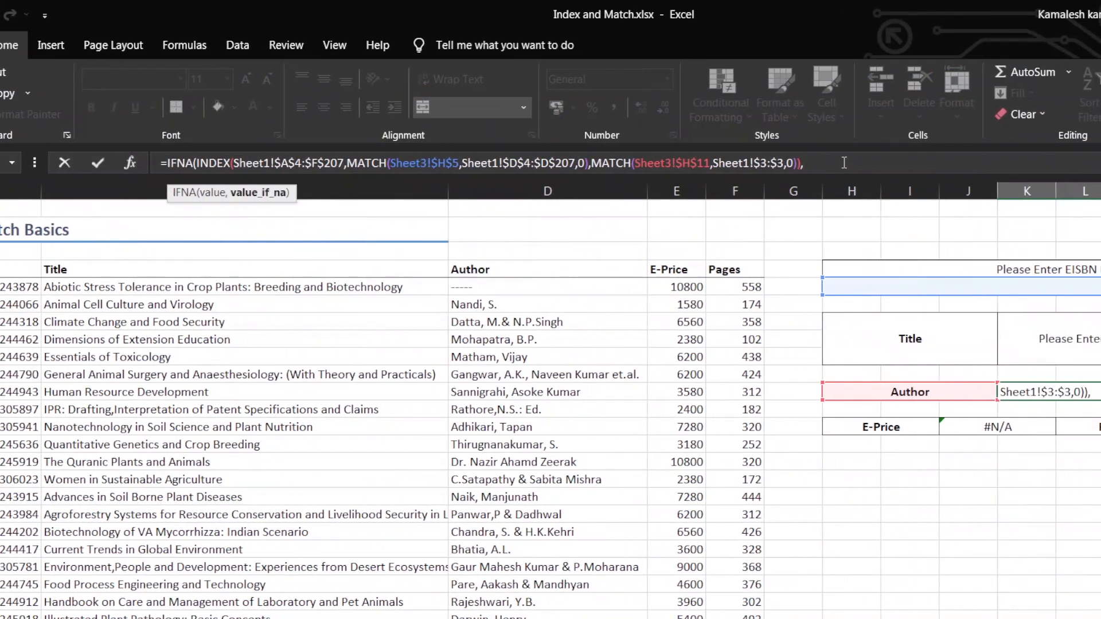
type("\"\")")
key("Return")
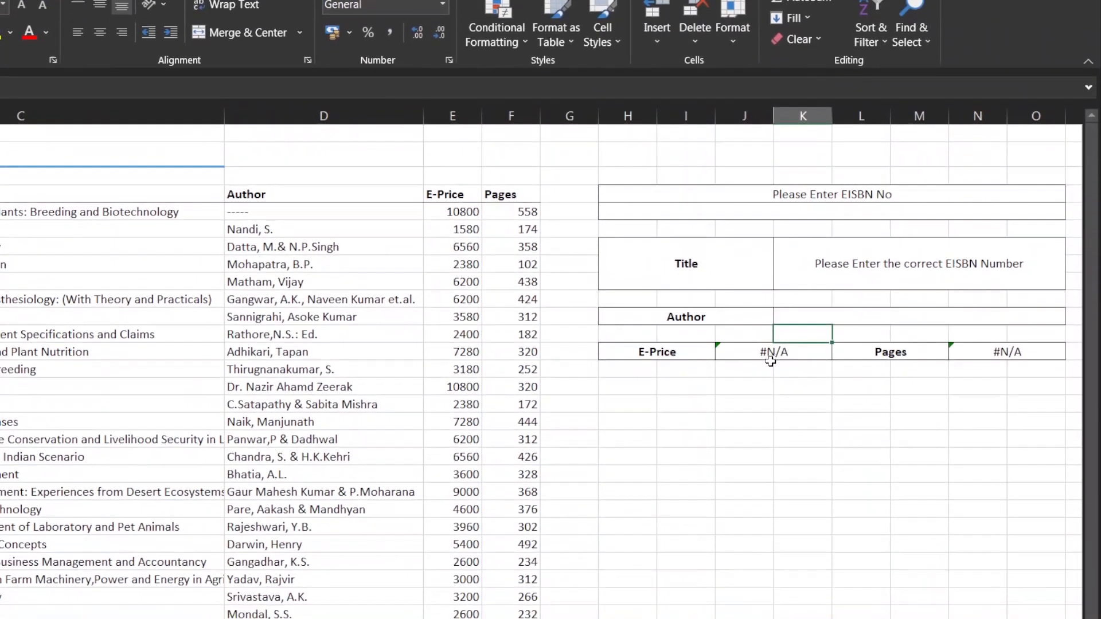
Wrap the E-Price result formula in IFNA with empty text "" as the fallback value
left_click(998, 427)
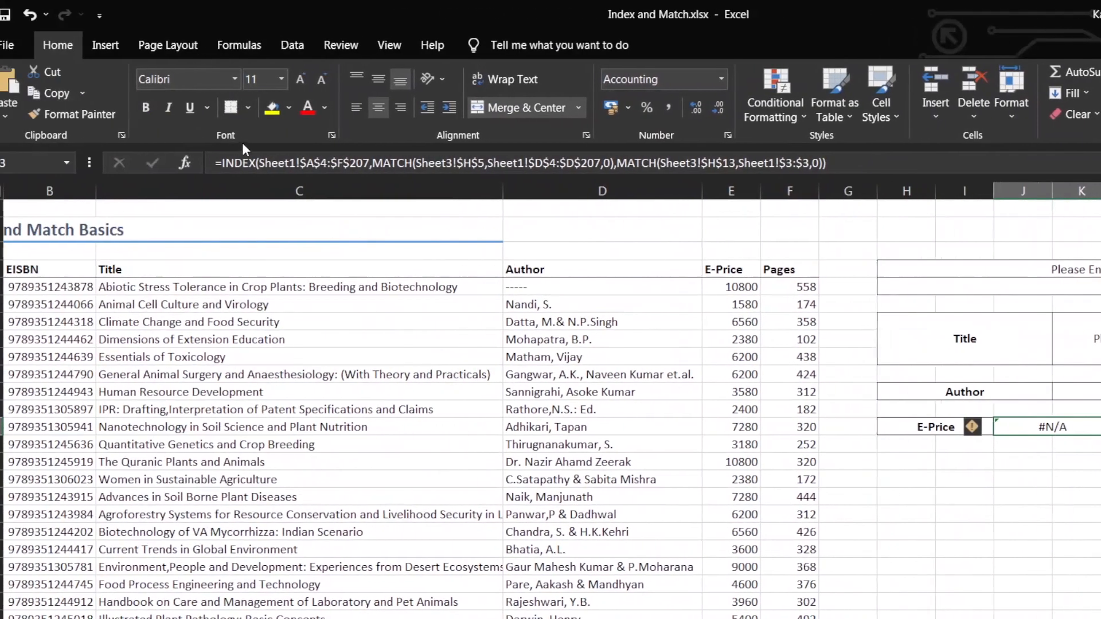
left_click(209, 163)
type("ifn")
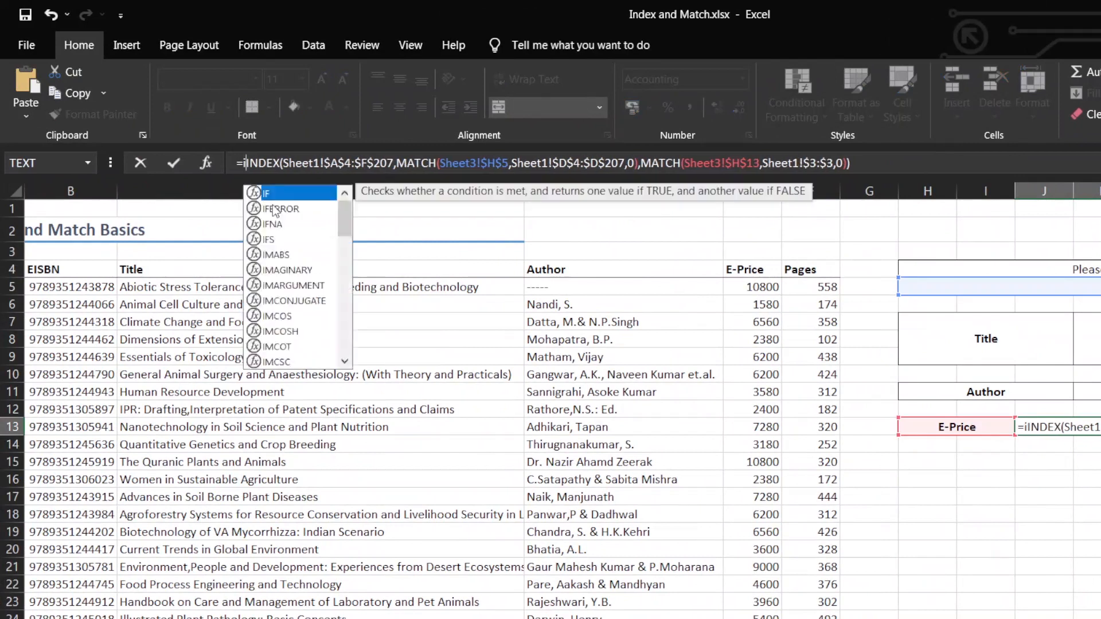
key("Tab")
left_click(903, 165)
type(",\"\"")
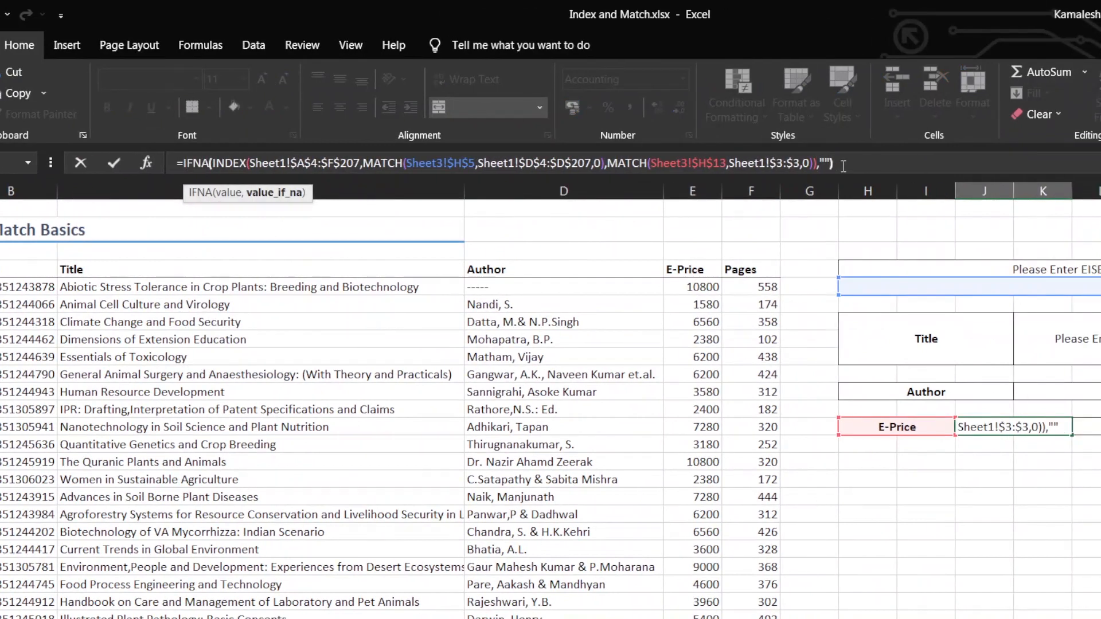
type(")")
key("Return")
Wrap the Pages result formula in IFNA so that a missing match leaves the cell blank
left_click(1090, 427)
left_click(183, 163)
type("IFNA(")
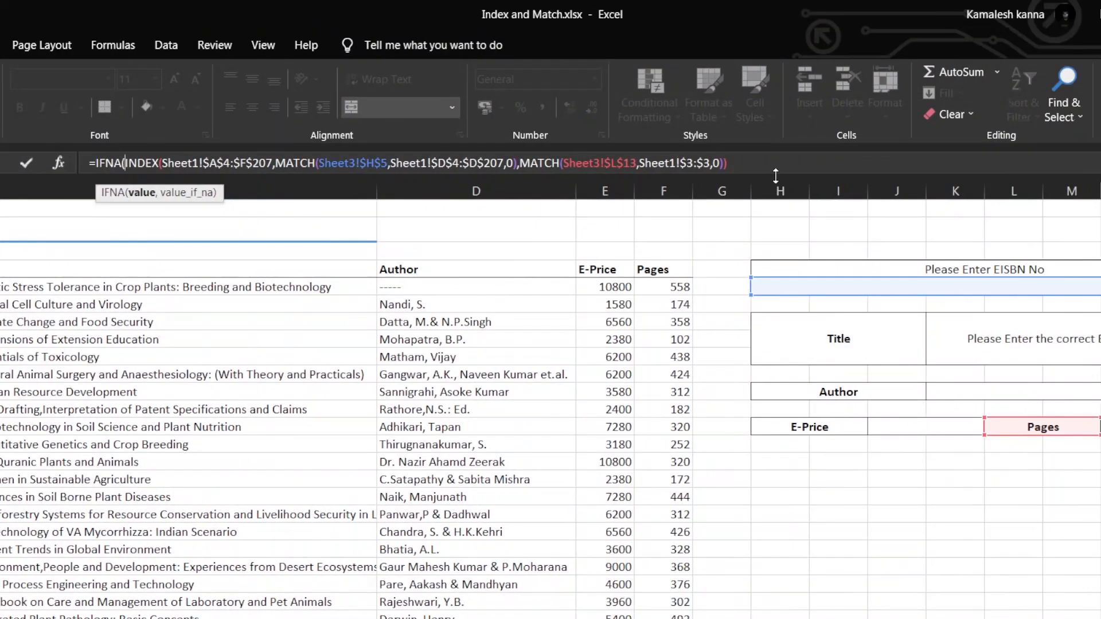
left_click(775, 168)
type(",")
key("Return")
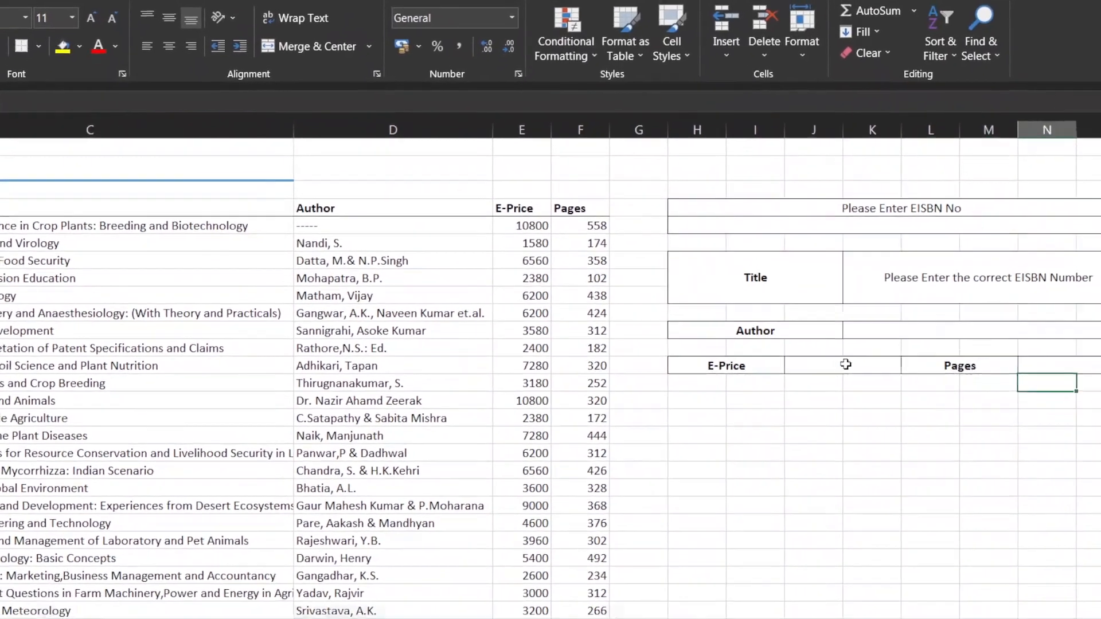
left_click(928, 425)
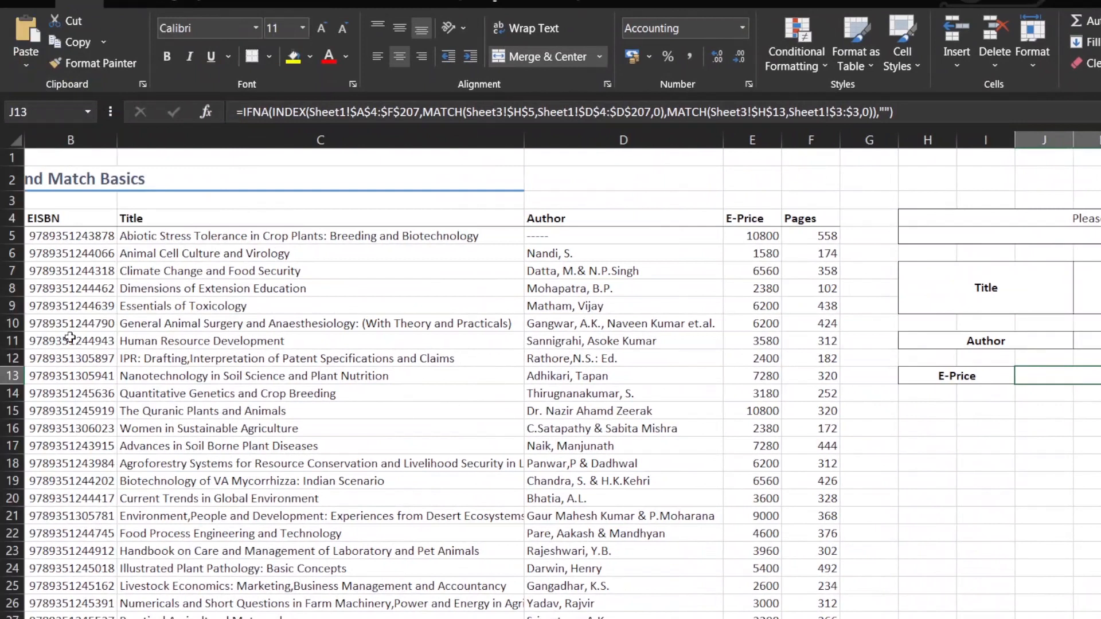
left_click(71, 338)
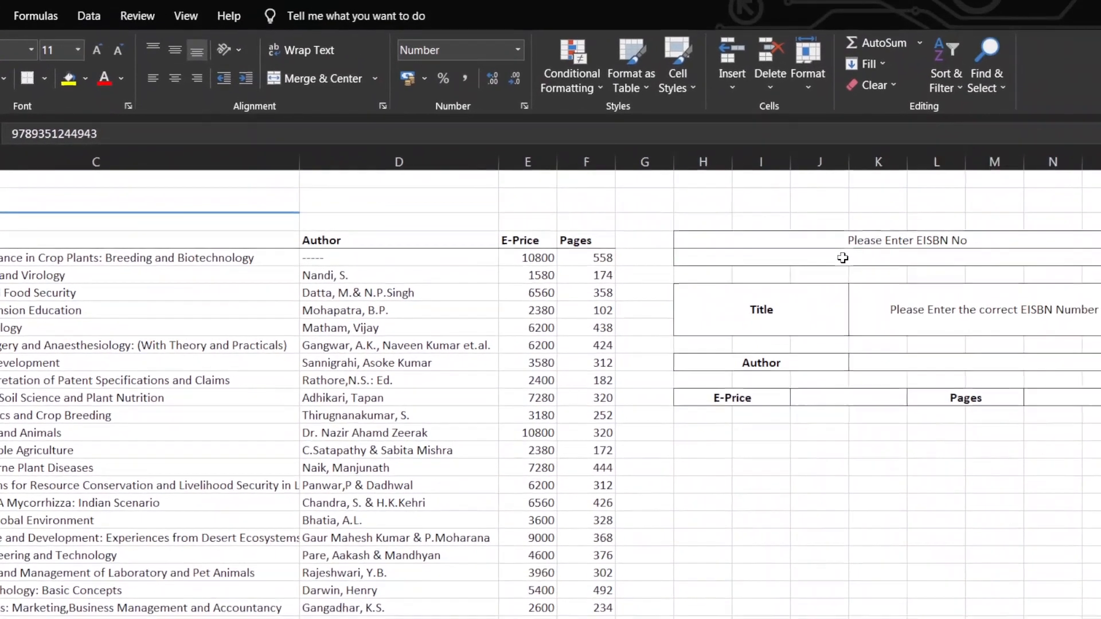
left_click(843, 259)
key("ctrl+v")
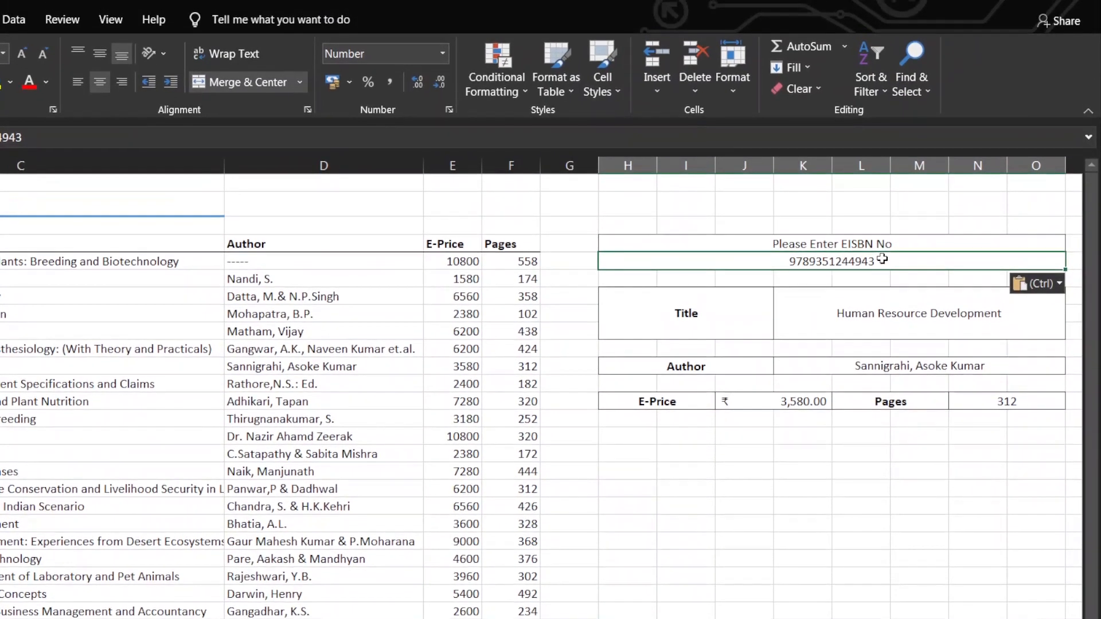
double_click(882, 260)
key("BackSpace")
type("1")
key("Return")
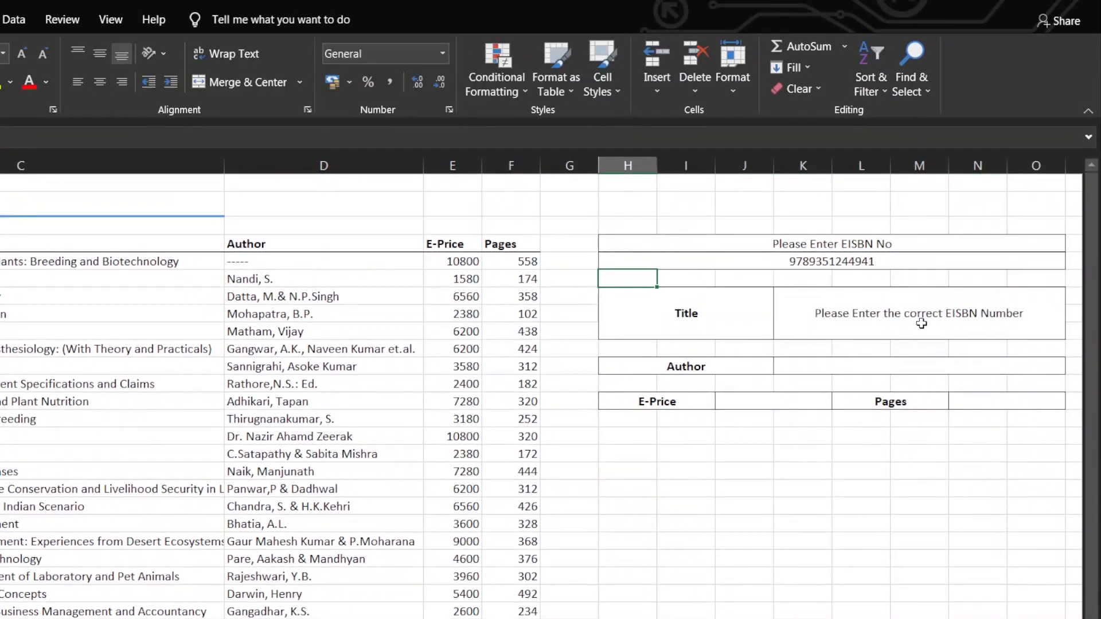